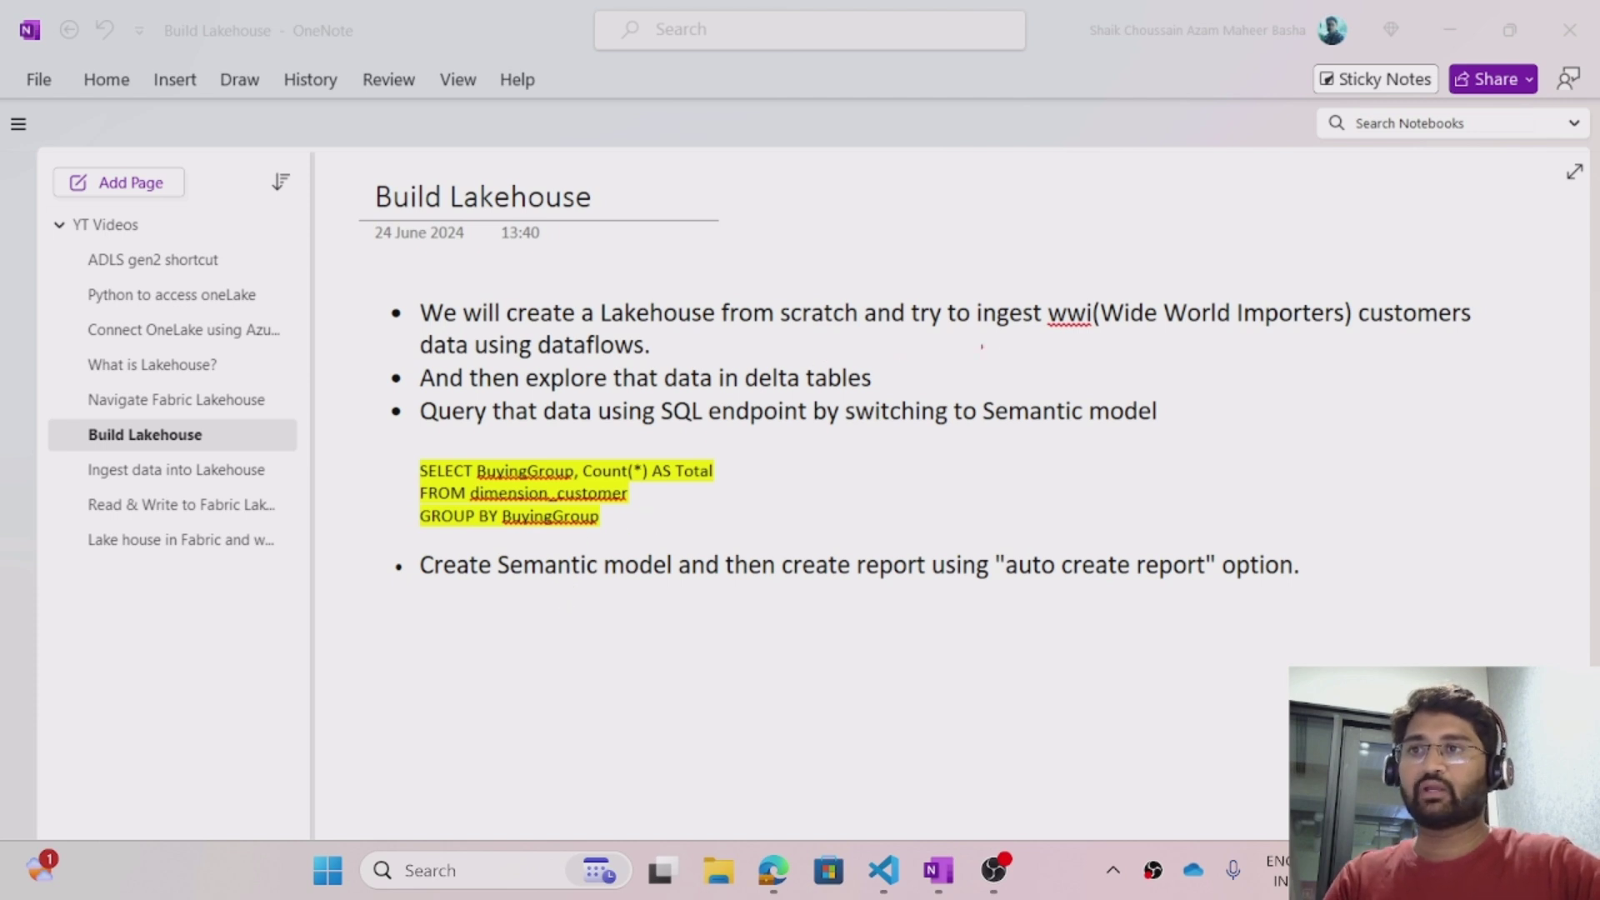
left_click_drag(815, 345, 1058, 347)
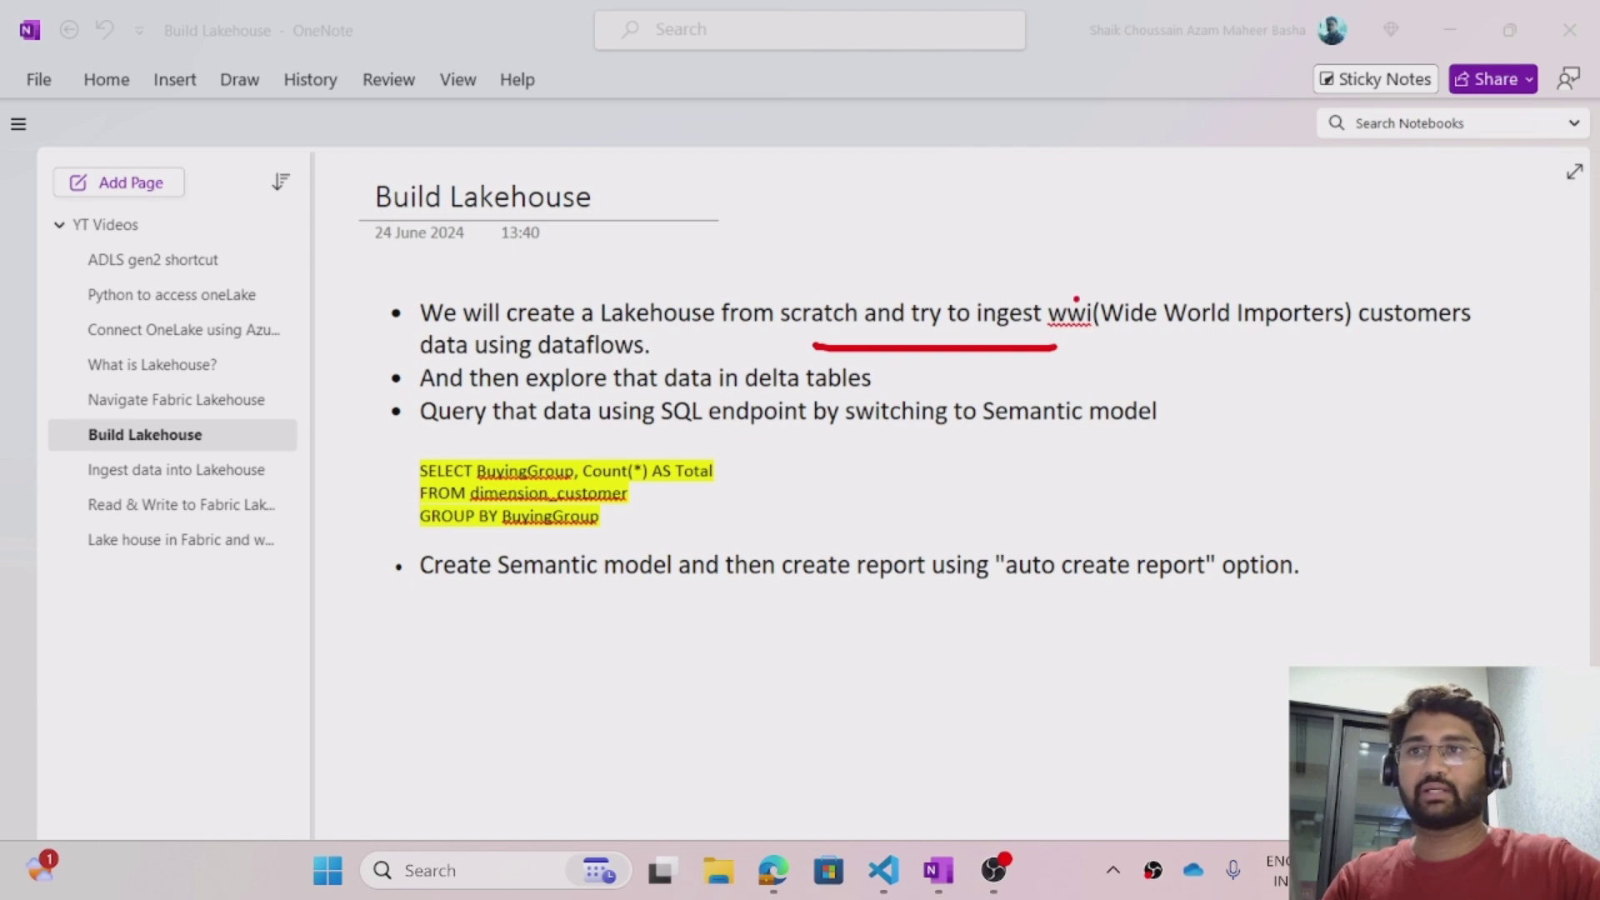
mouse_move(1076, 277)
left_mouse_down()
mouse_move(1023, 297)
mouse_move(1052, 350)
mouse_move(1130, 353)
mouse_move(1120, 264)
mouse_move(1073, 265)
left_mouse_up()
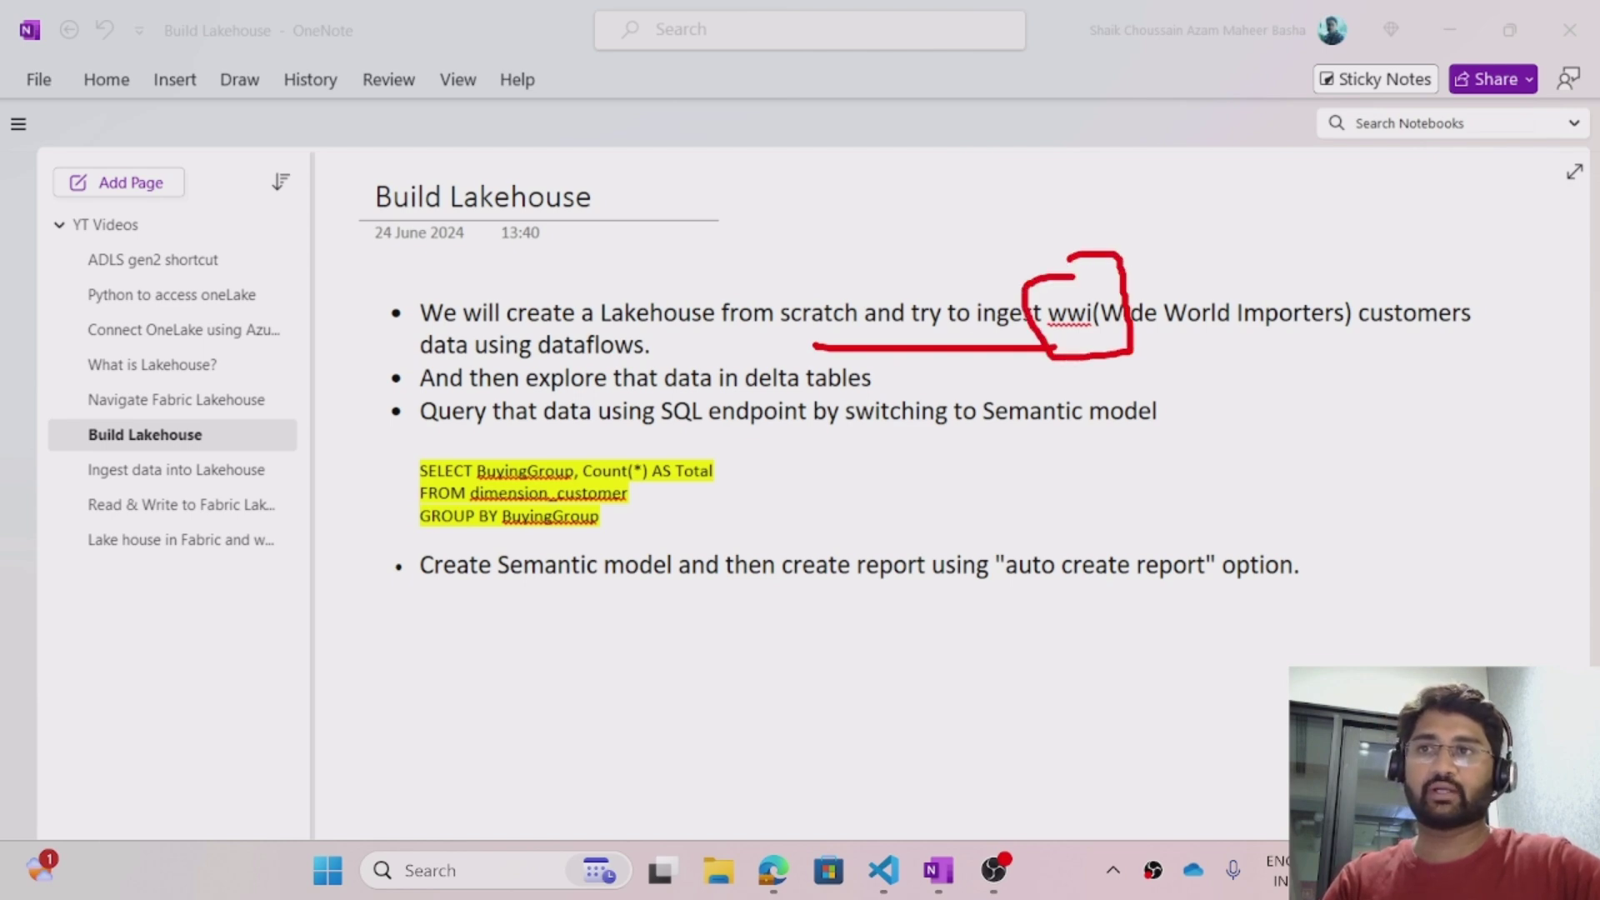
left_click_drag(1149, 330, 1312, 328)
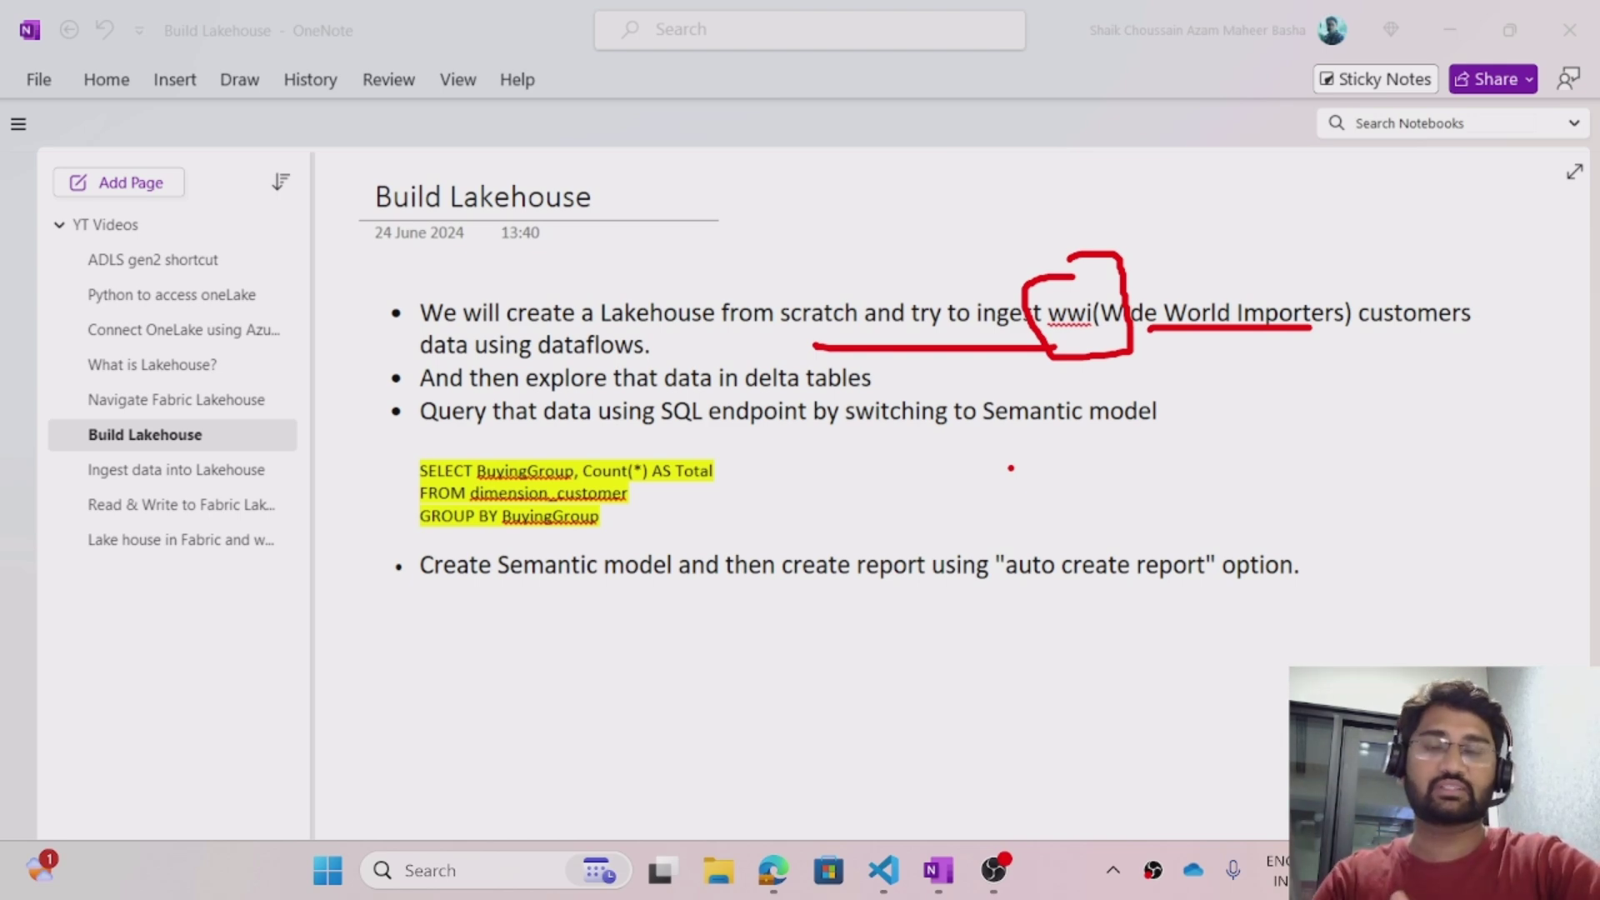
key("Escape")
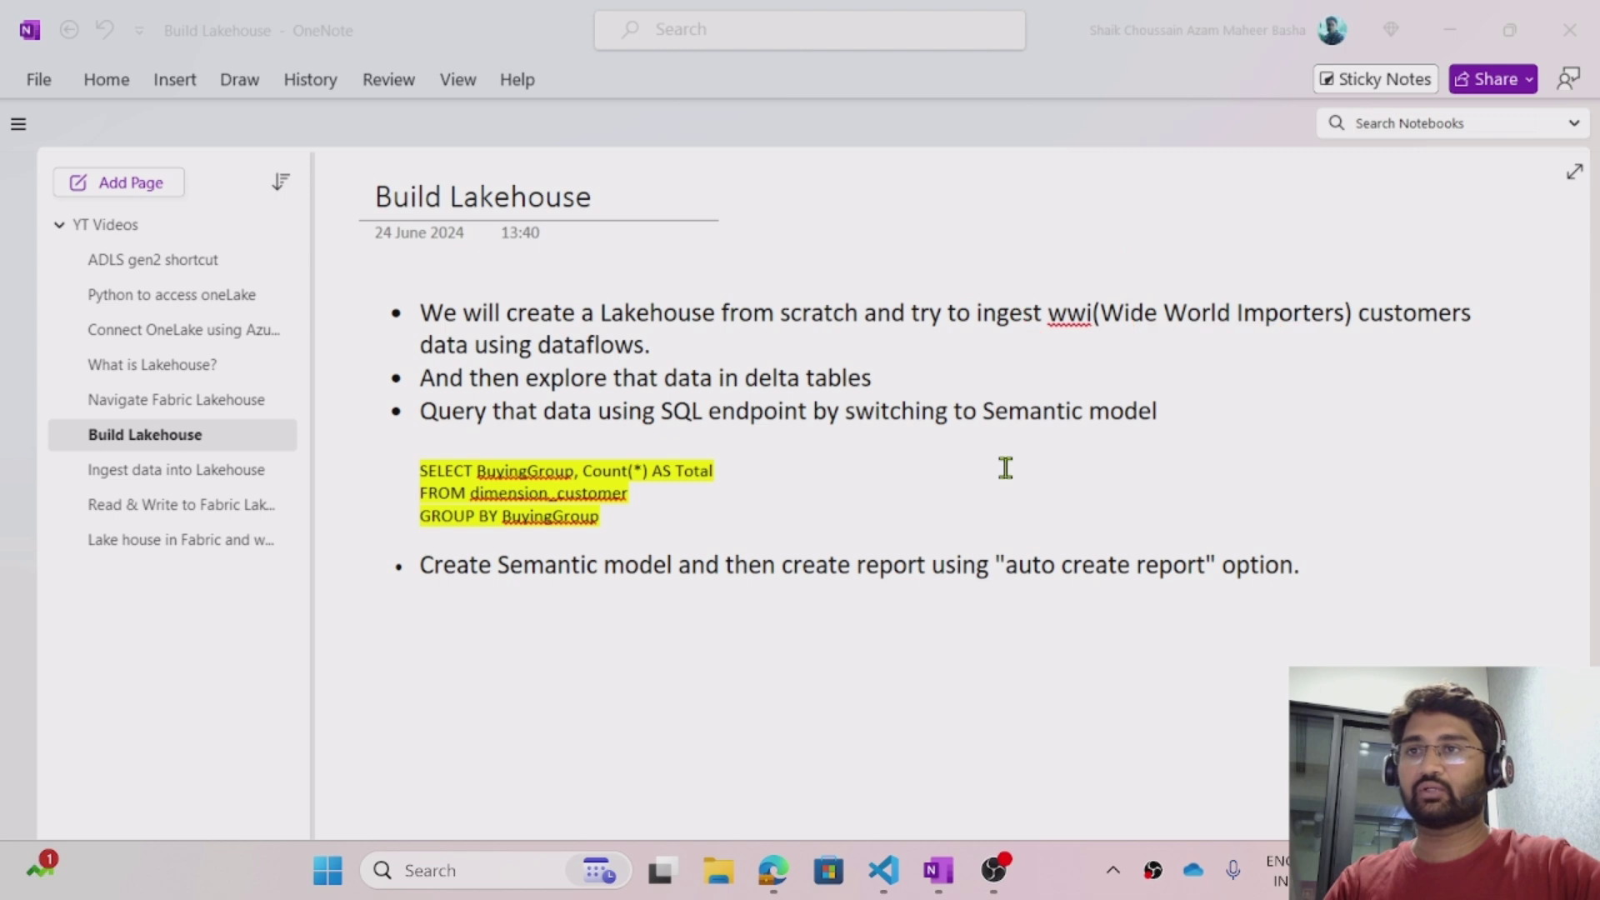
- Switch to Power BI in the browser and create a new lakehouse named wwilakehouse in My workspace
left_click(774, 871)
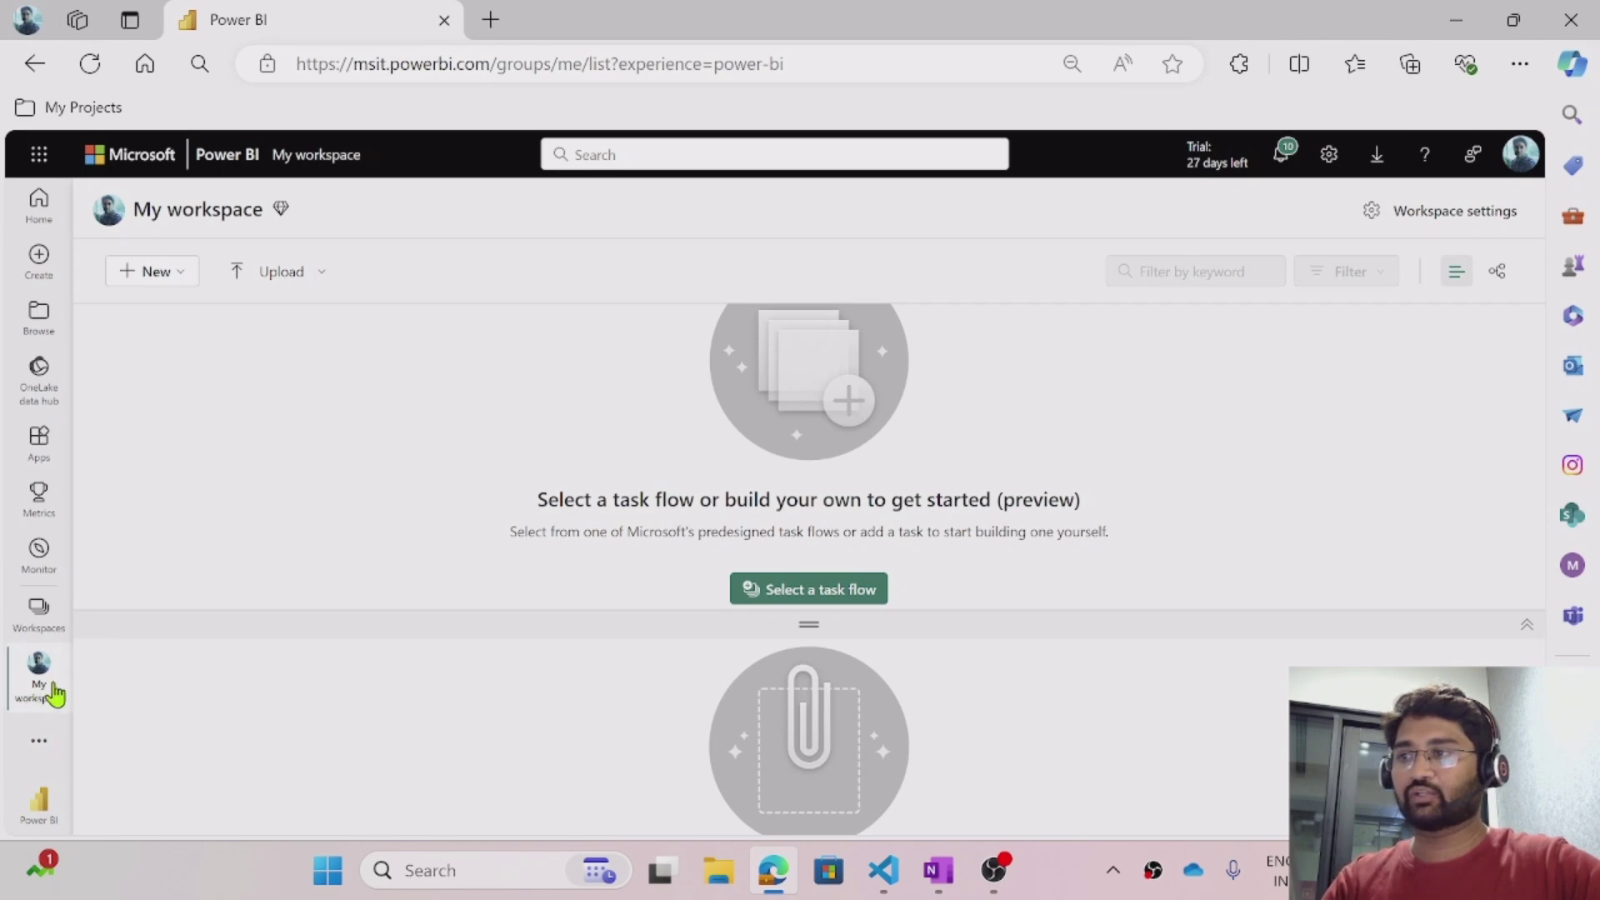
left_click(161, 275)
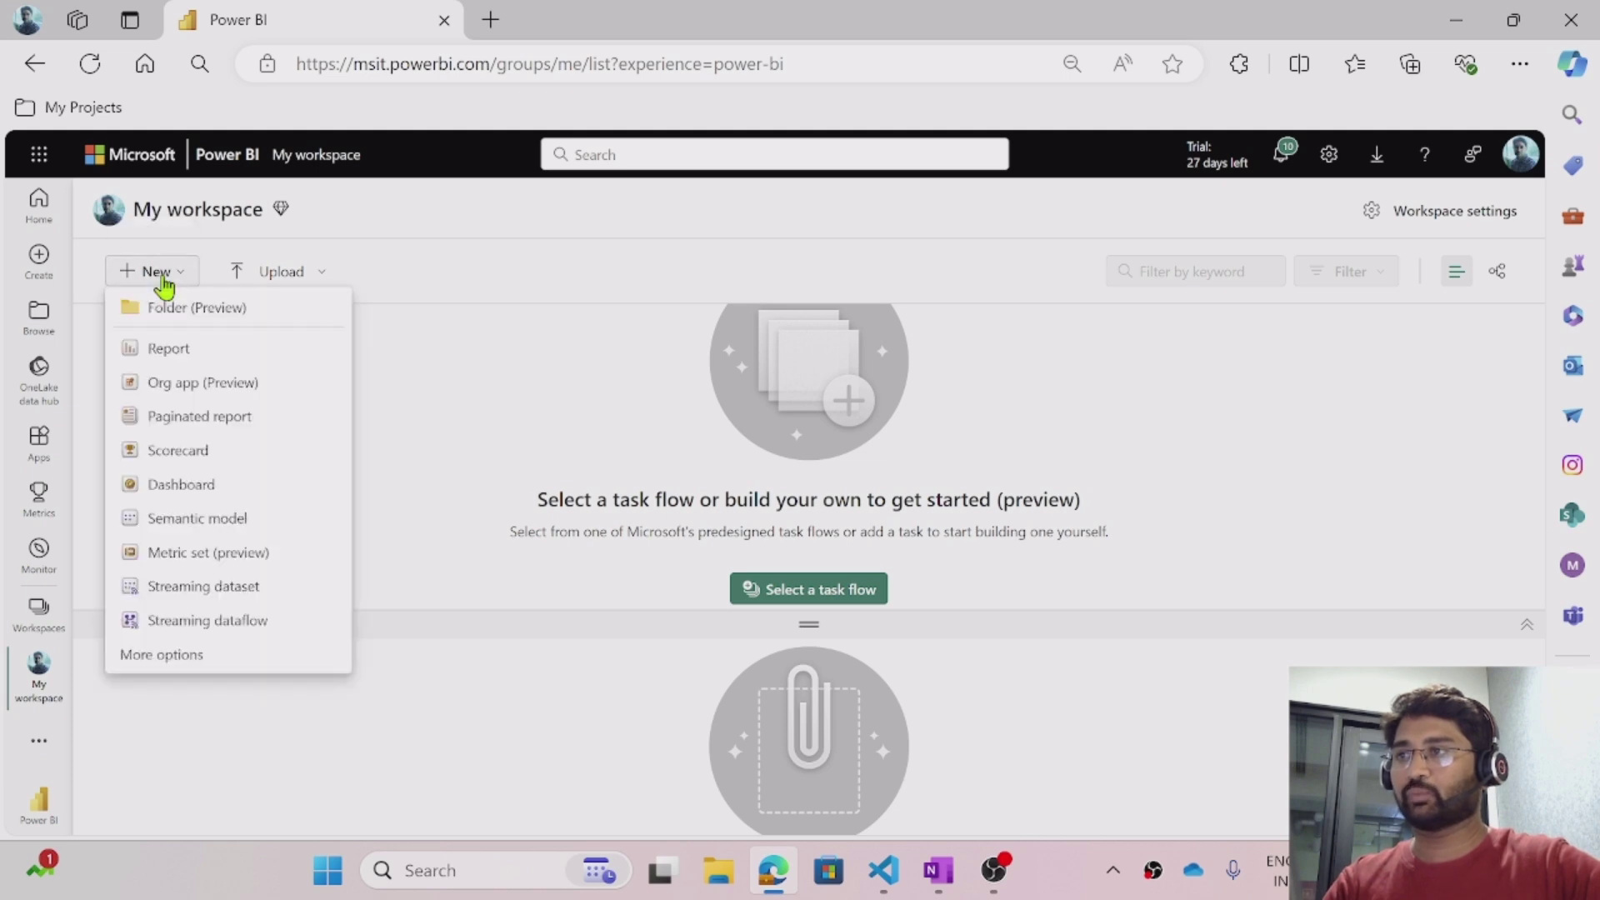
left_click(203, 664)
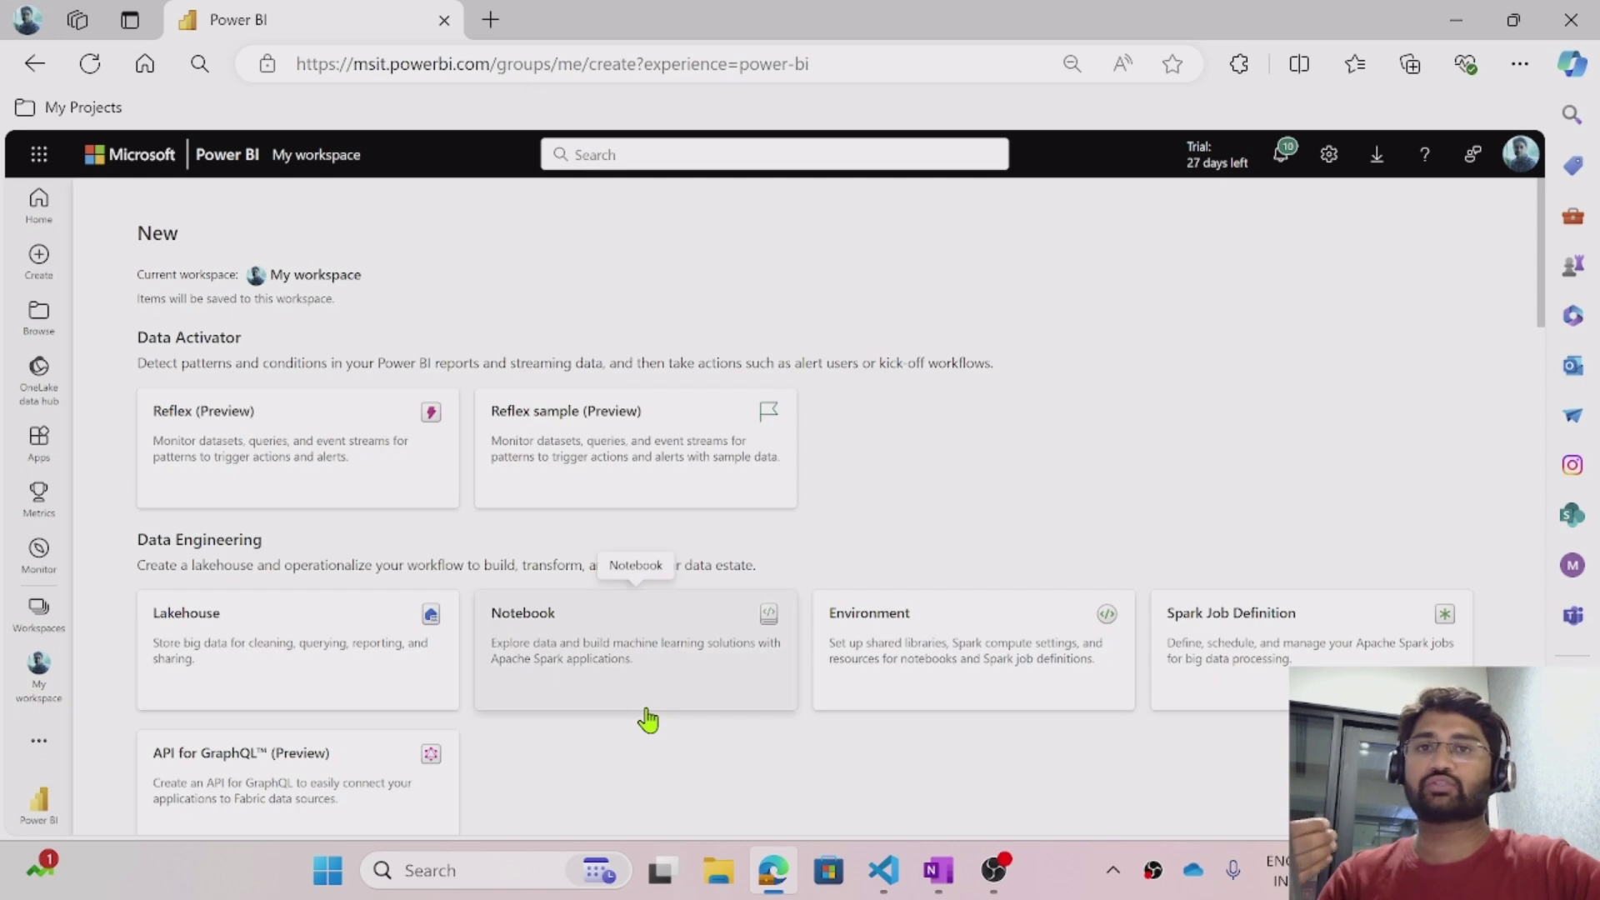
left_click(265, 618)
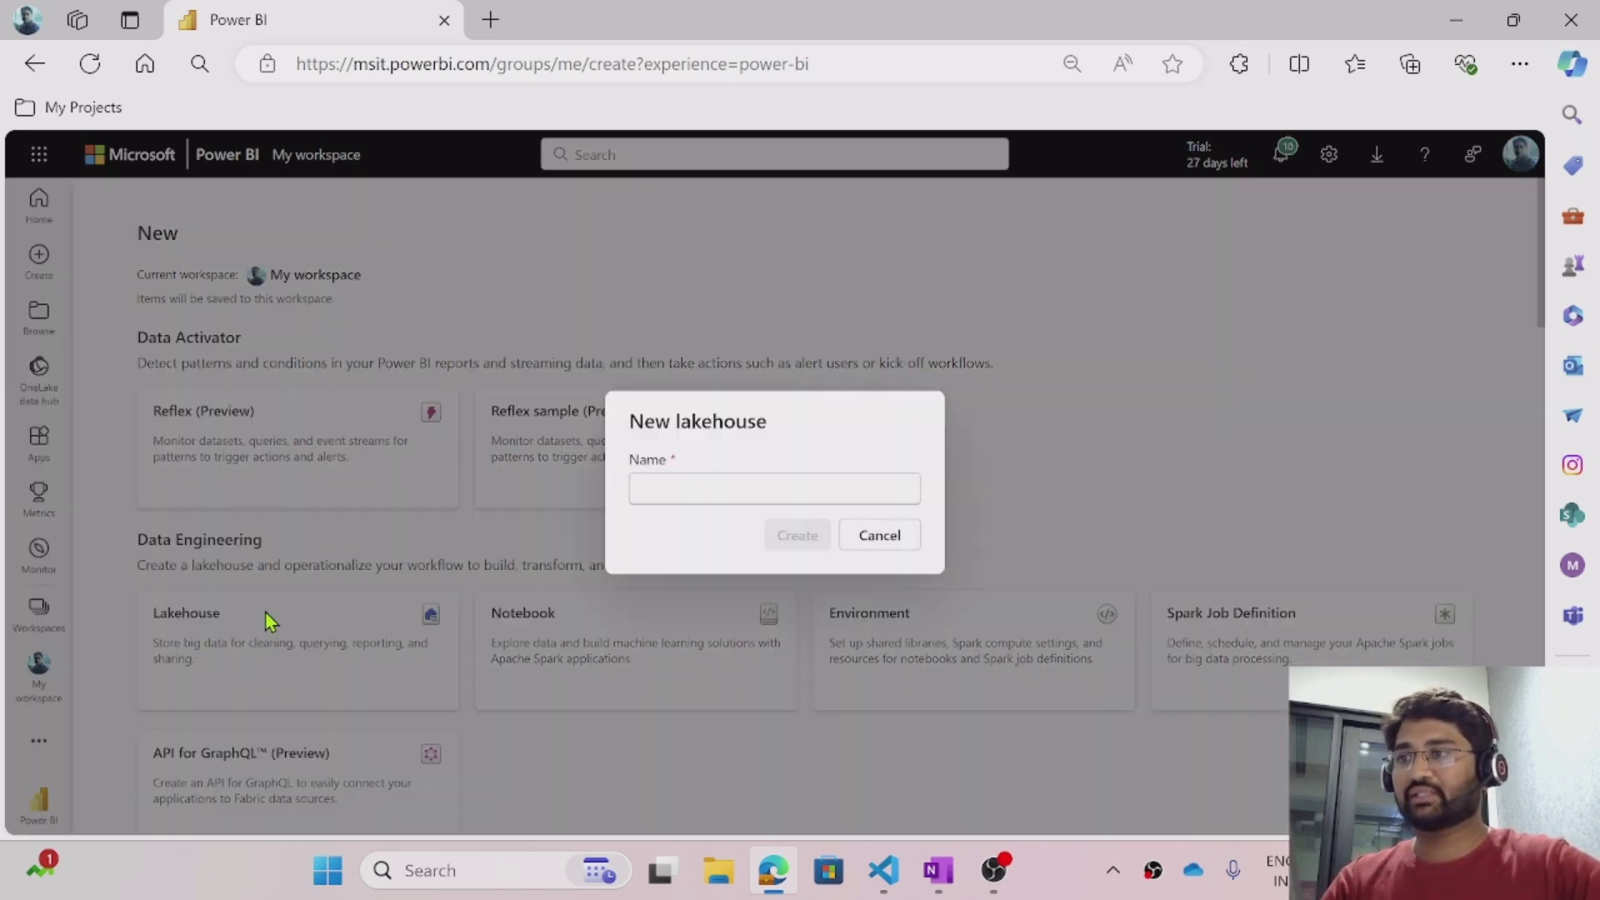
type("wwi")
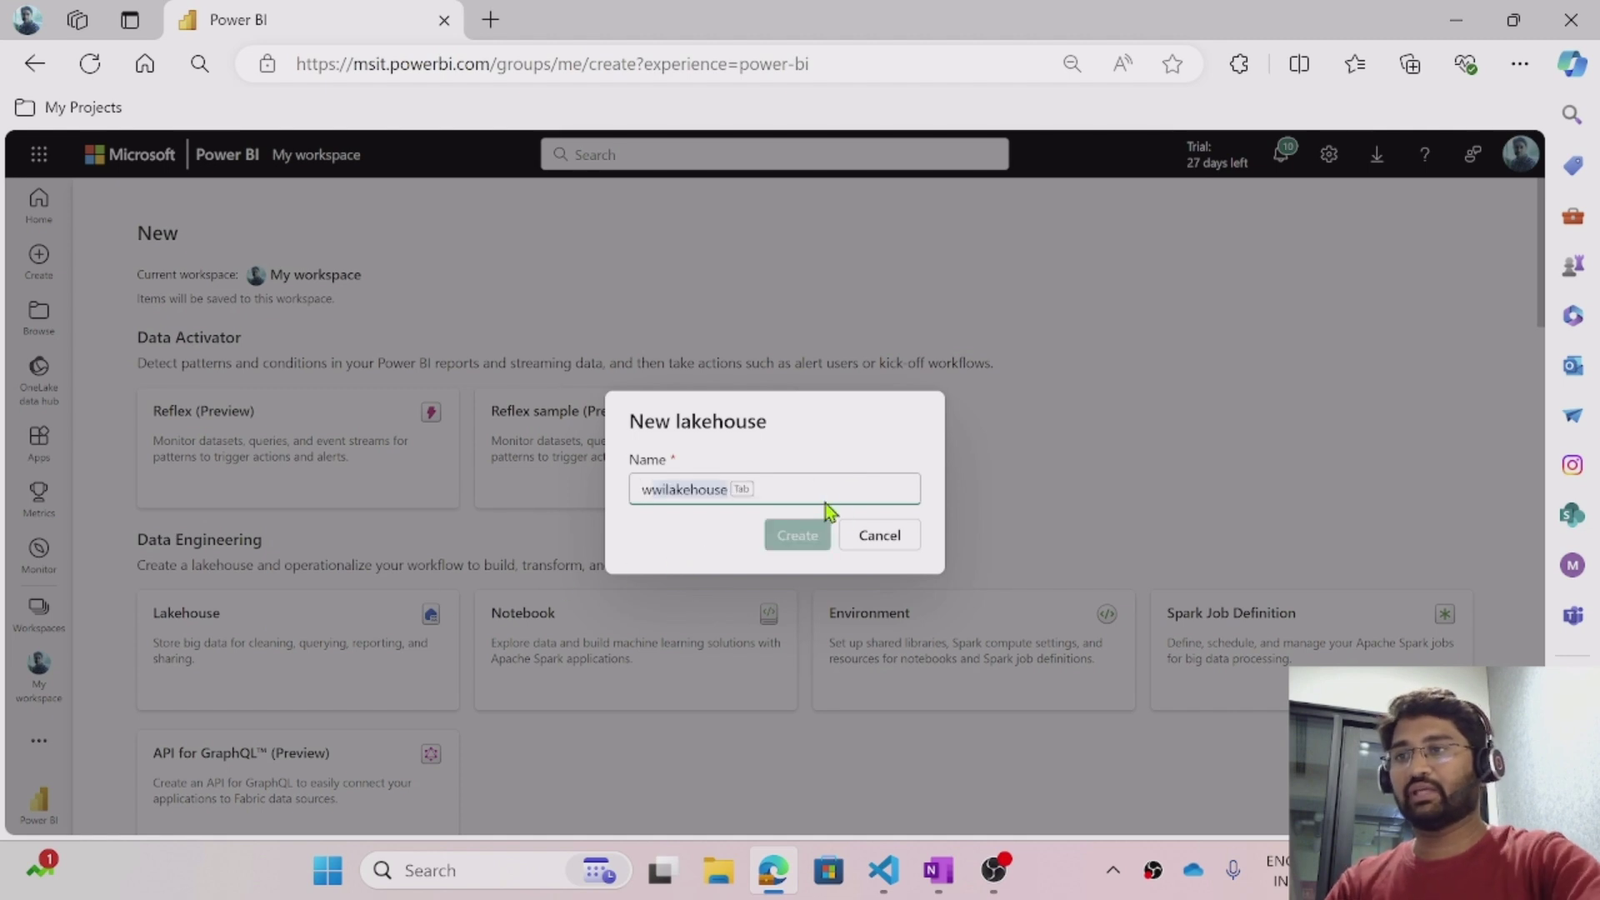
key("Tab")
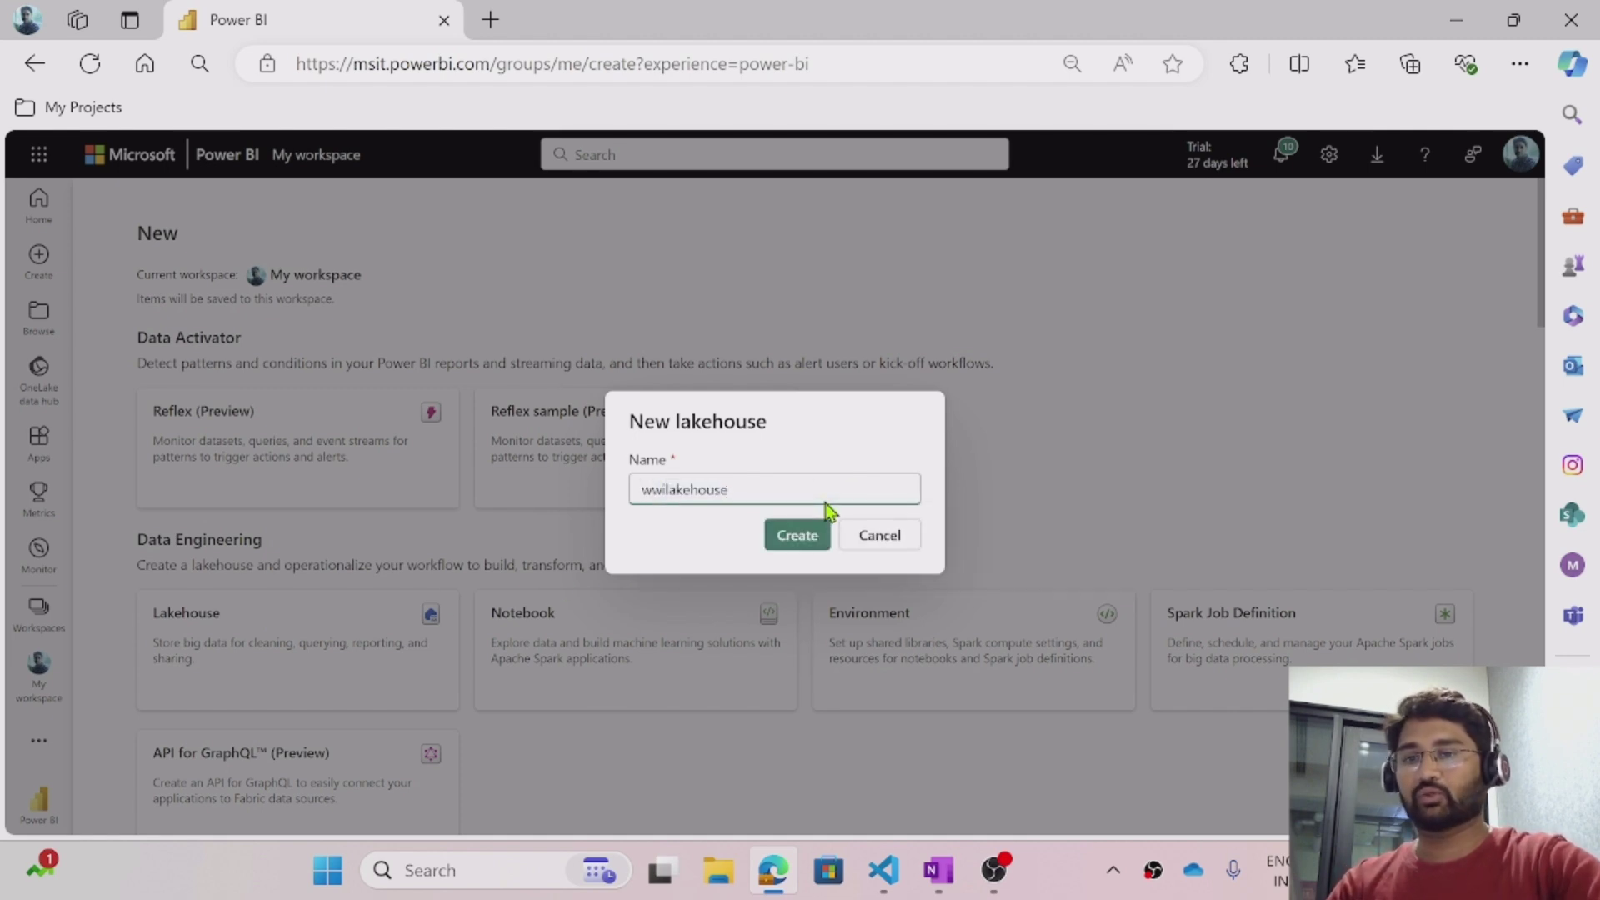
left_click(778, 535)
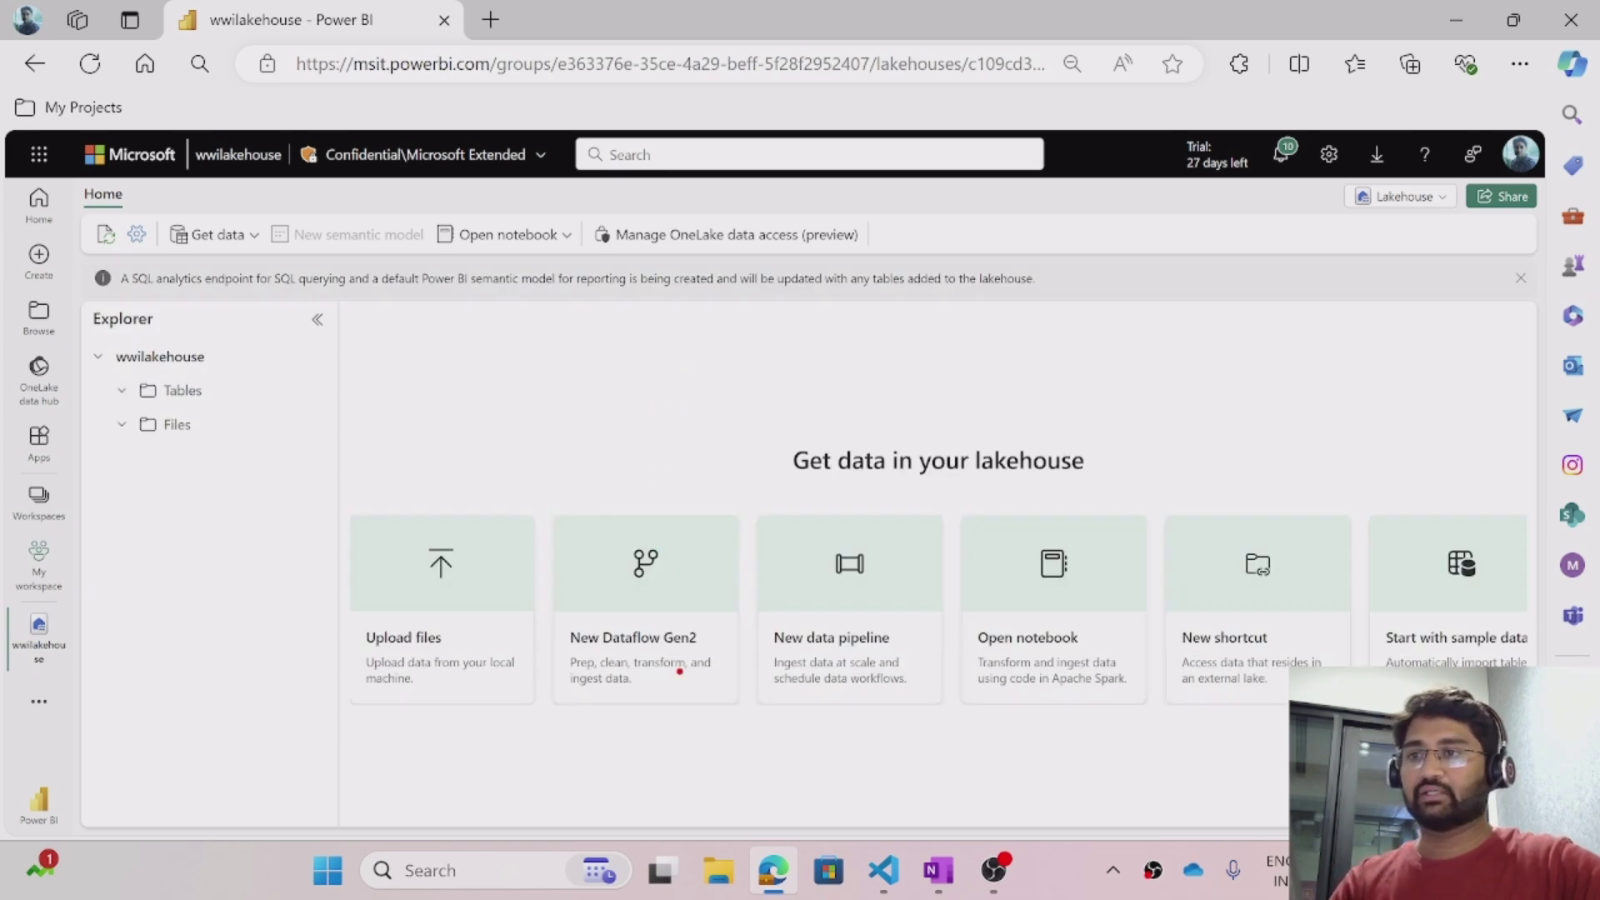
left_click_drag(715, 640, 753, 575)
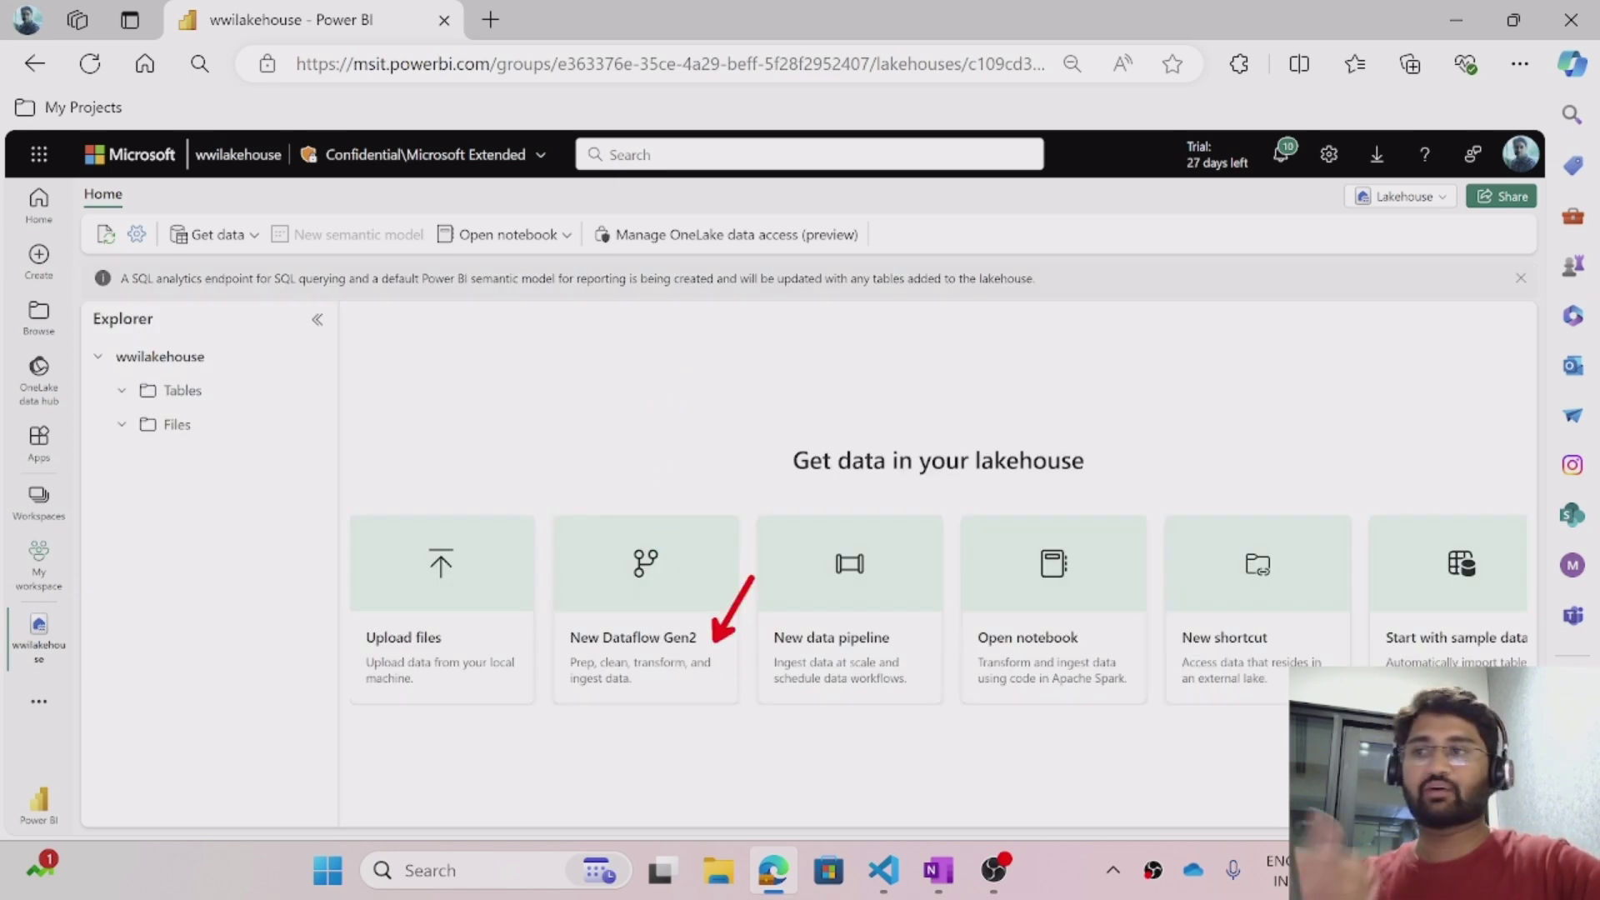
mouse_move(482, 631)
left_mouse_down()
mouse_move(415, 596)
mouse_move(344, 623)
mouse_move(346, 717)
mouse_move(516, 709)
mouse_move(520, 600)
left_mouse_up()
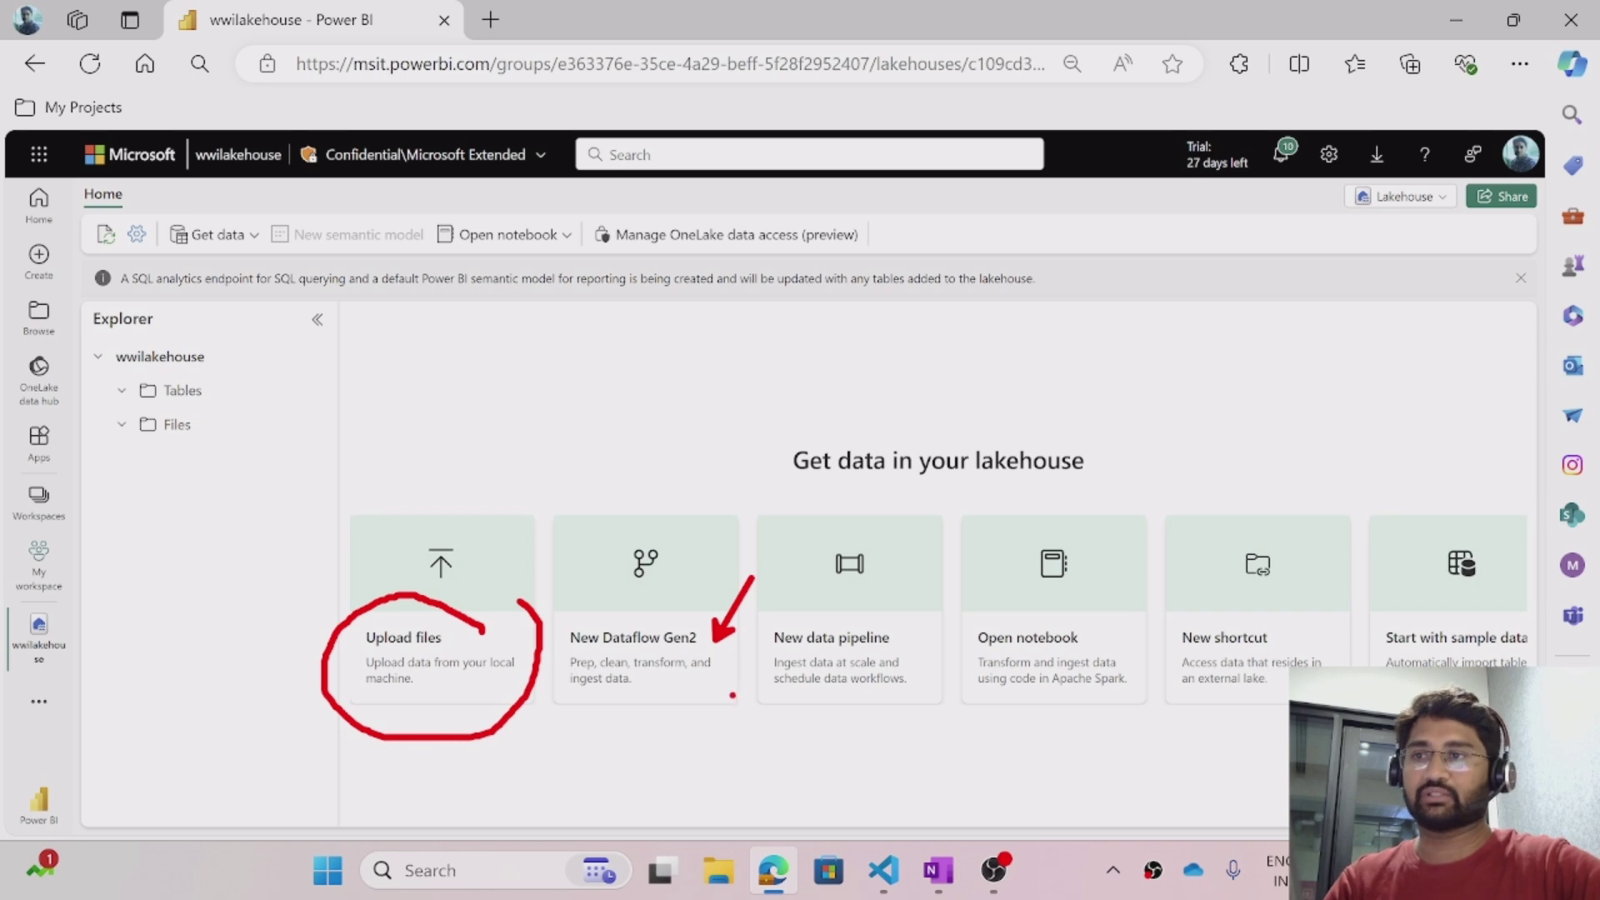
mouse_move(699, 620)
left_mouse_down()
mouse_move(545, 615)
mouse_move(558, 679)
mouse_move(669, 681)
mouse_move(713, 659)
mouse_move(706, 615)
left_mouse_up()
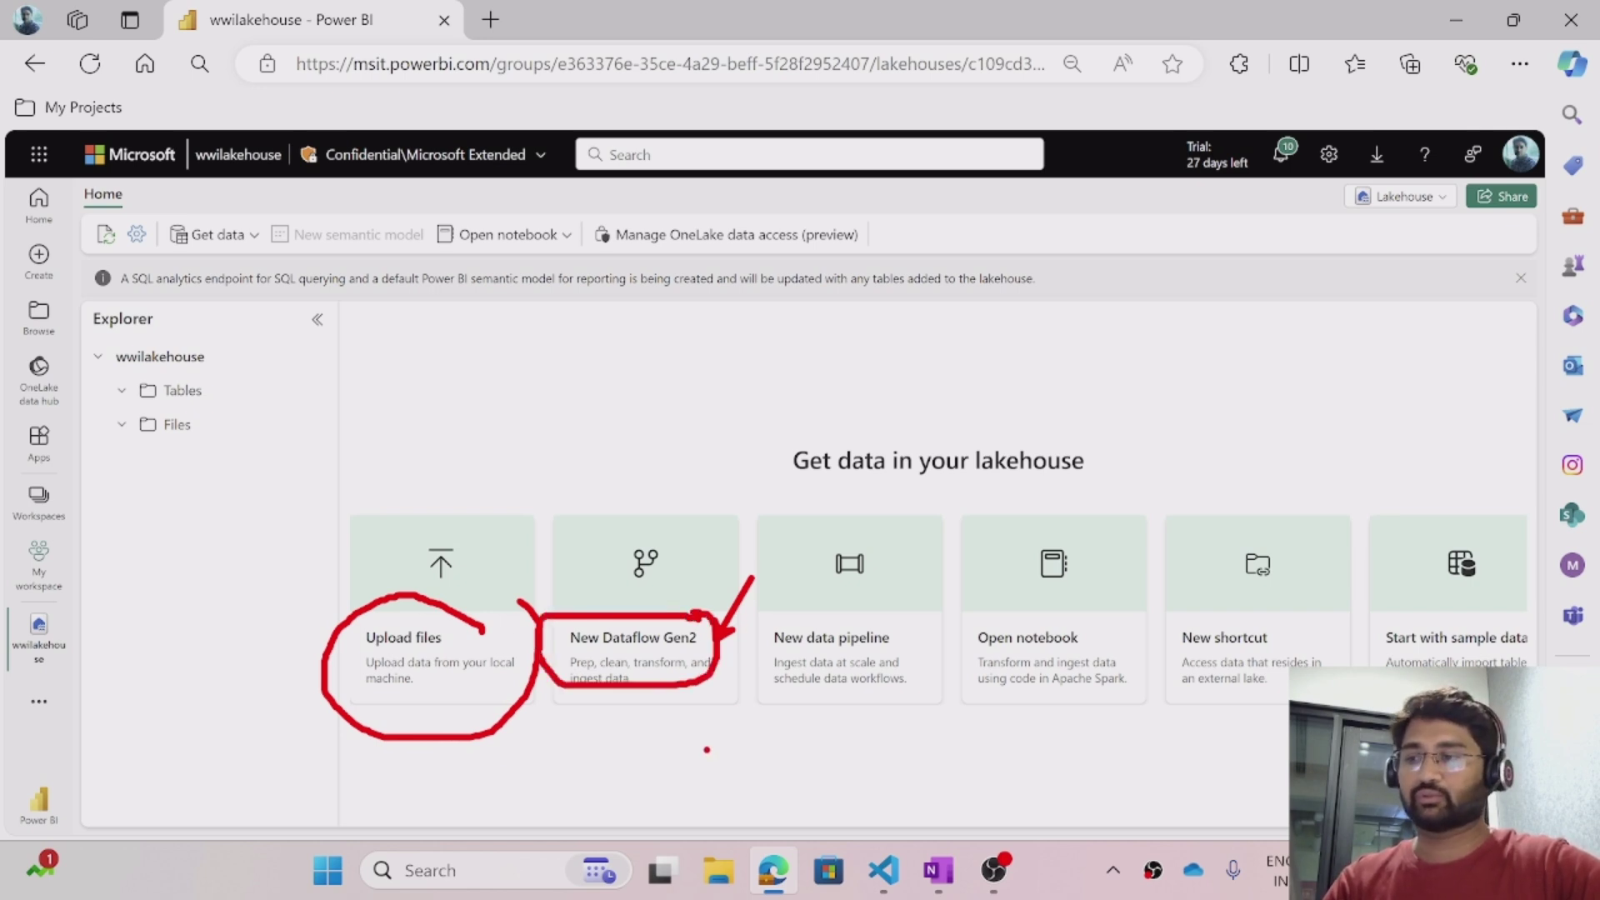
key("Escape")
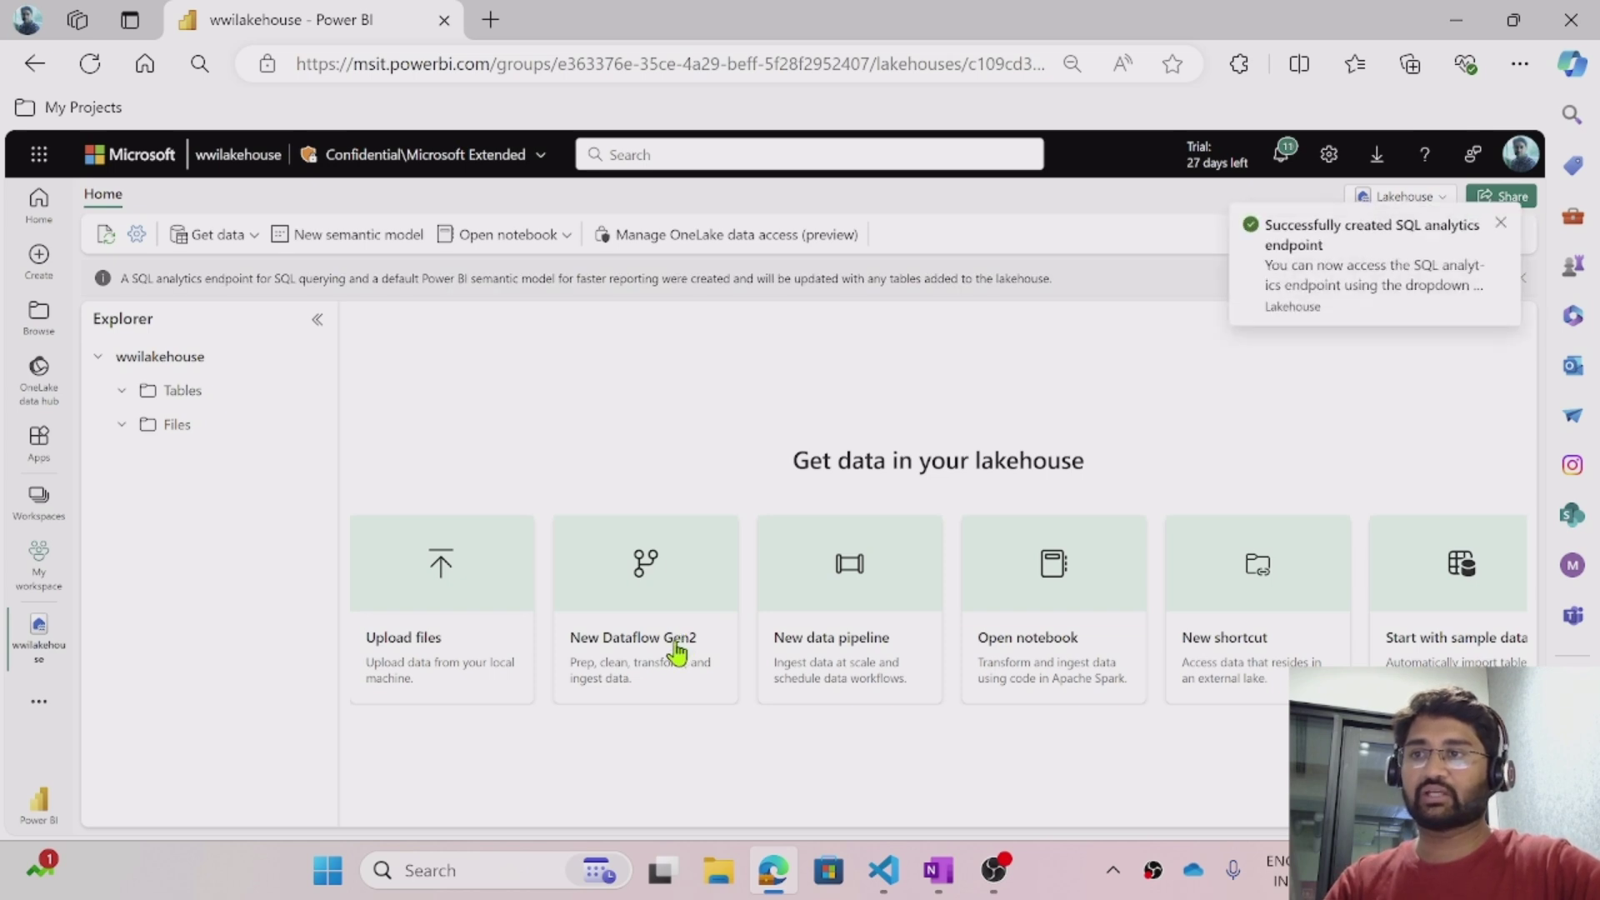
- Create a new Dataflow Gen2 from the lakehouse and set its Text/CSV import to upload a file
left_click(677, 652)
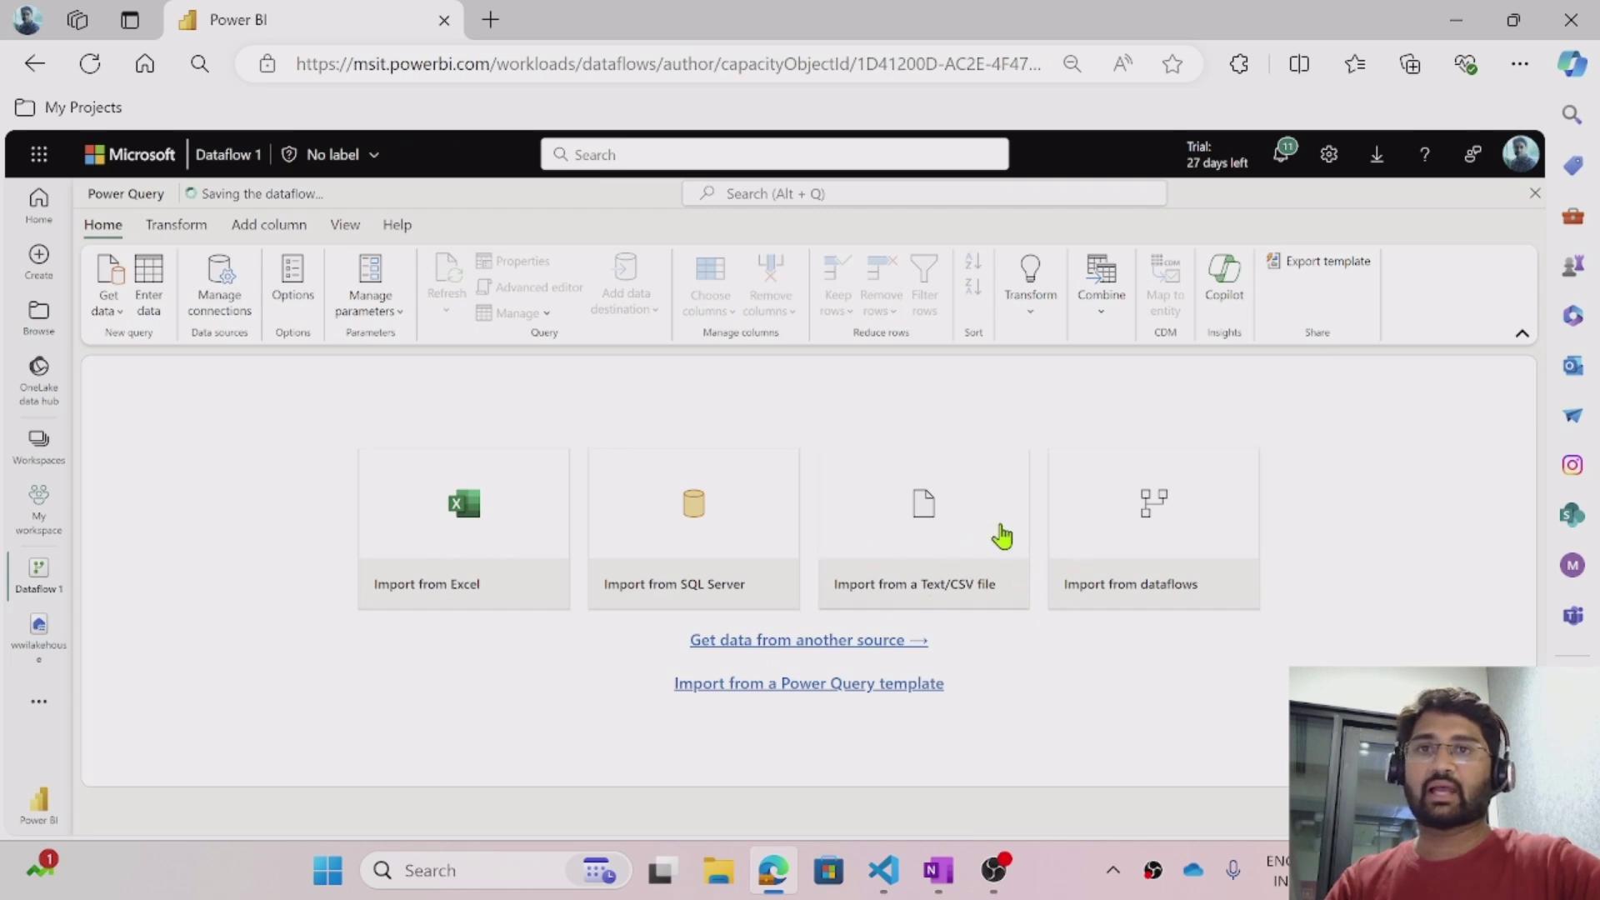
left_click(961, 570)
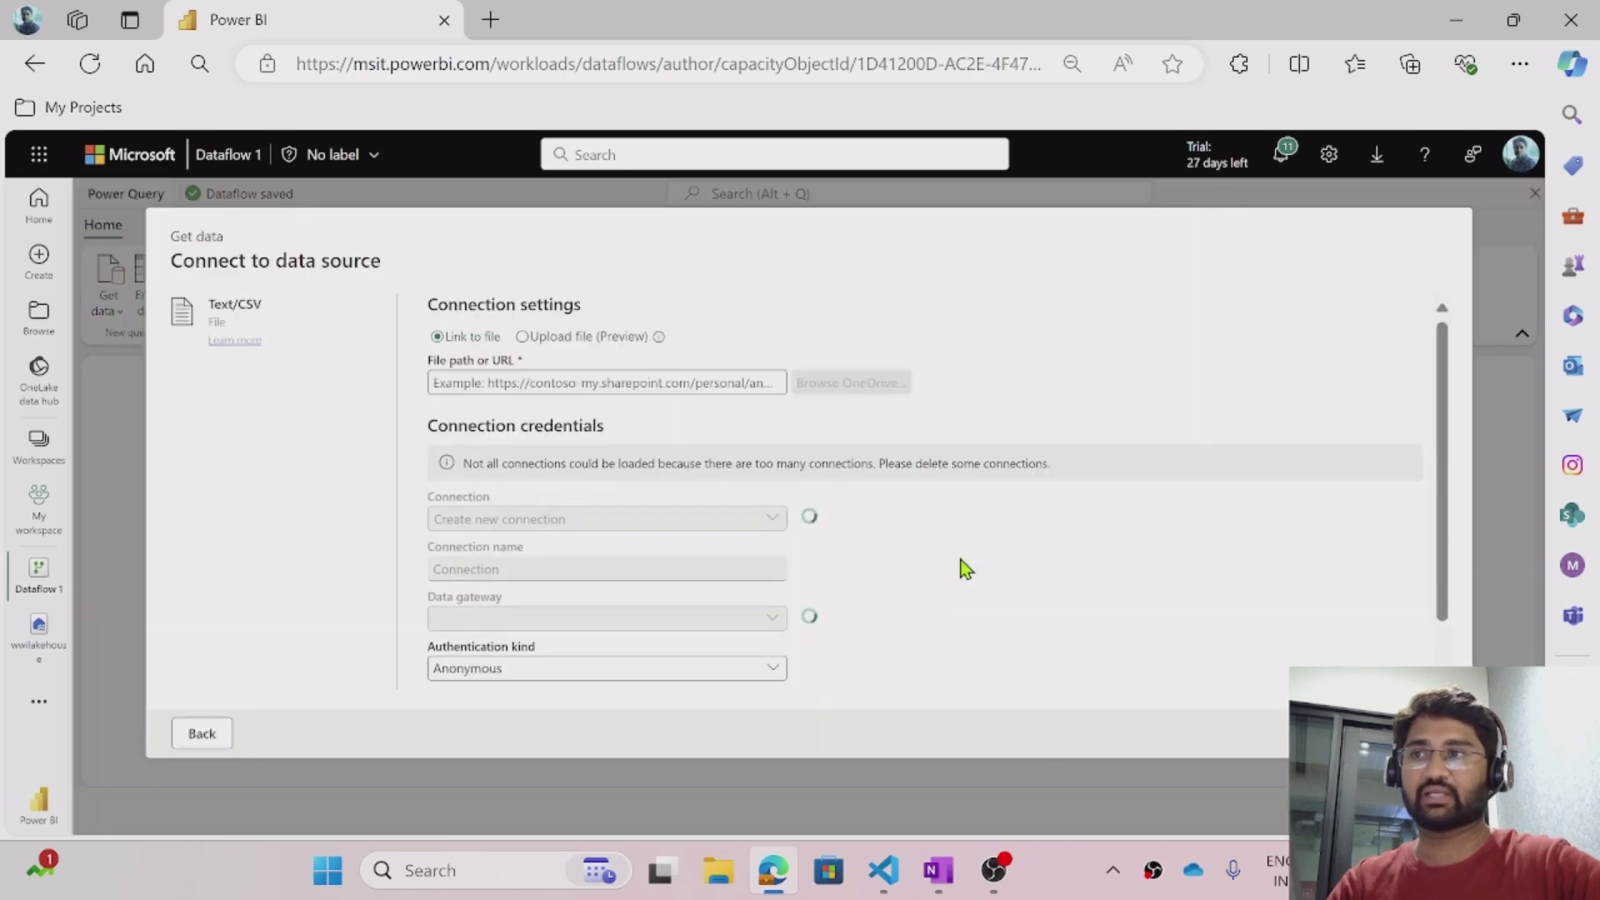
left_click(523, 337)
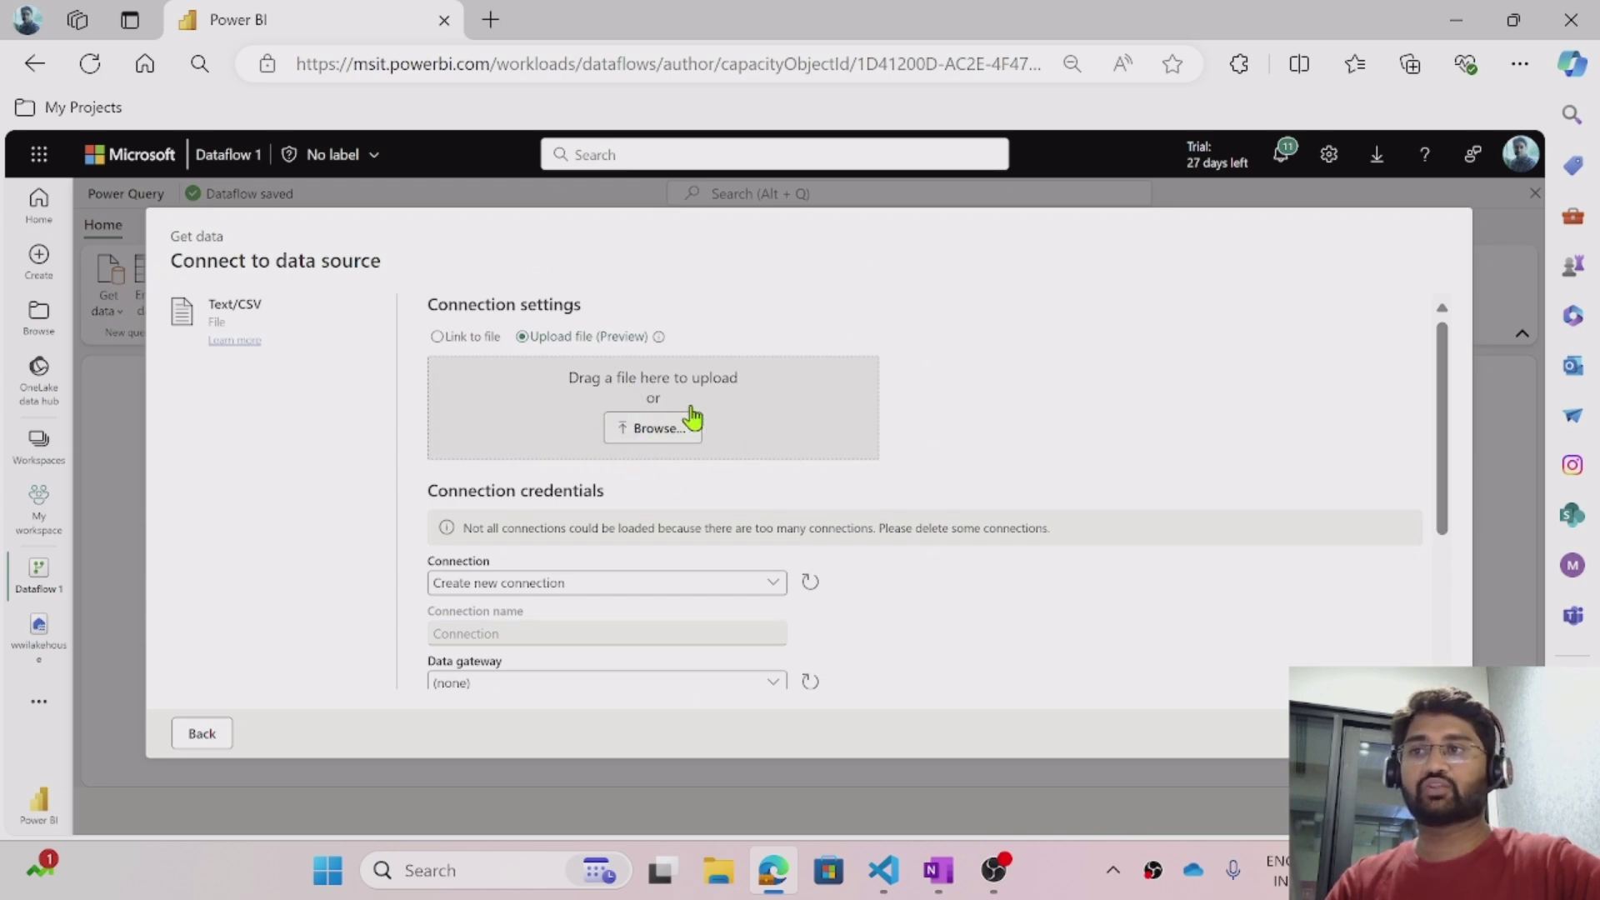
- Open the Microsoft organization page at github.com/microsoft in a new browser tab
left_click(491, 20)
type("git")
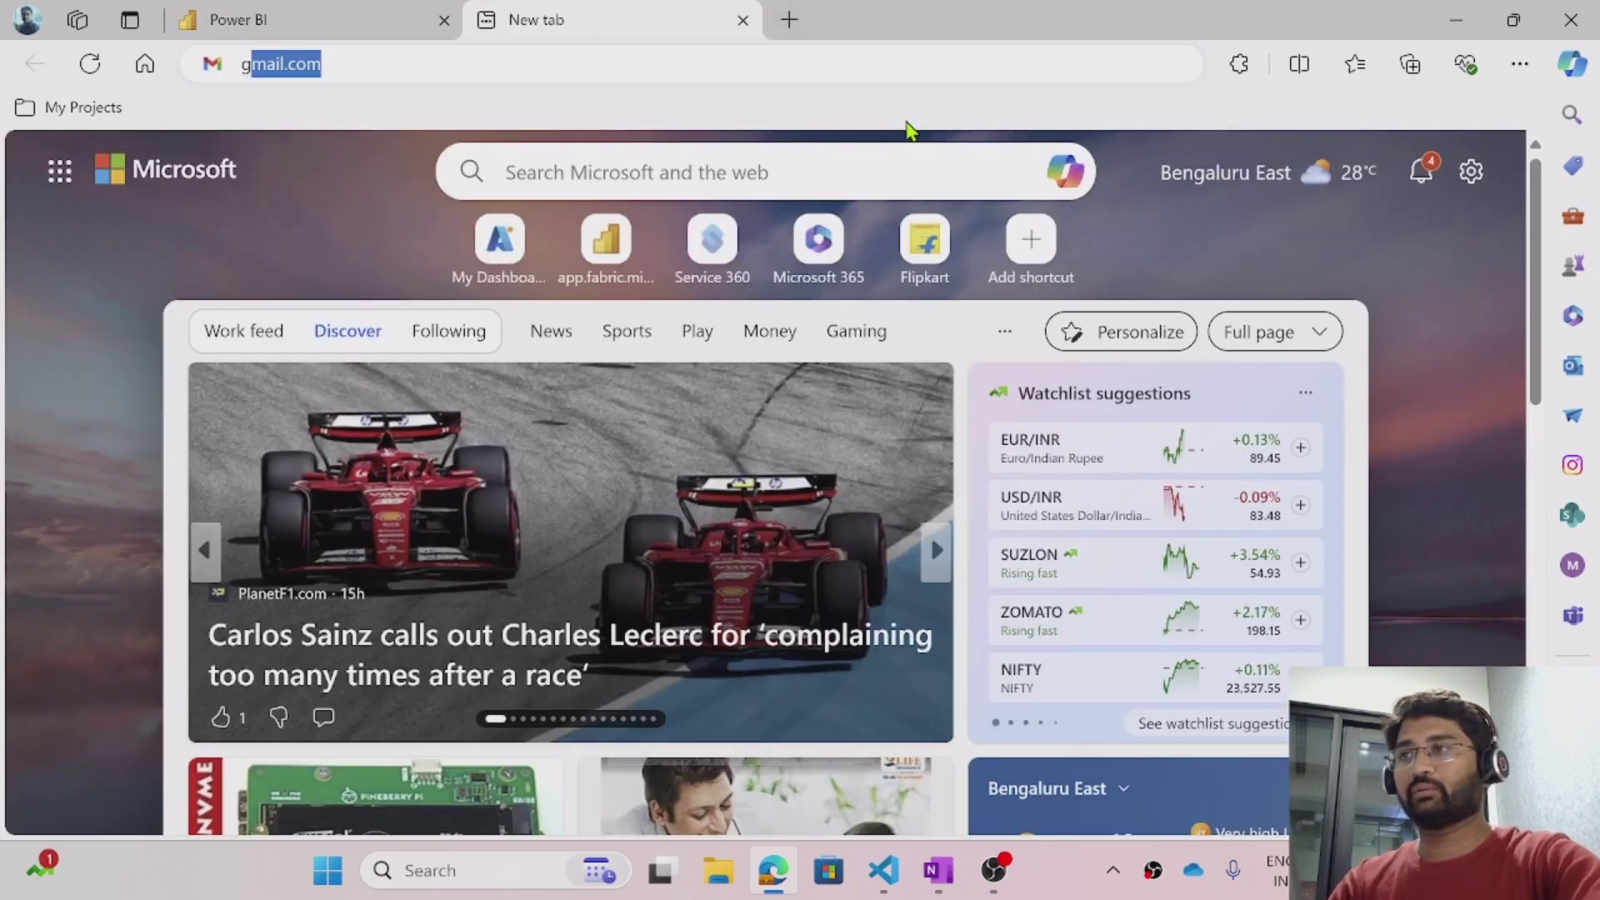
type("hu")
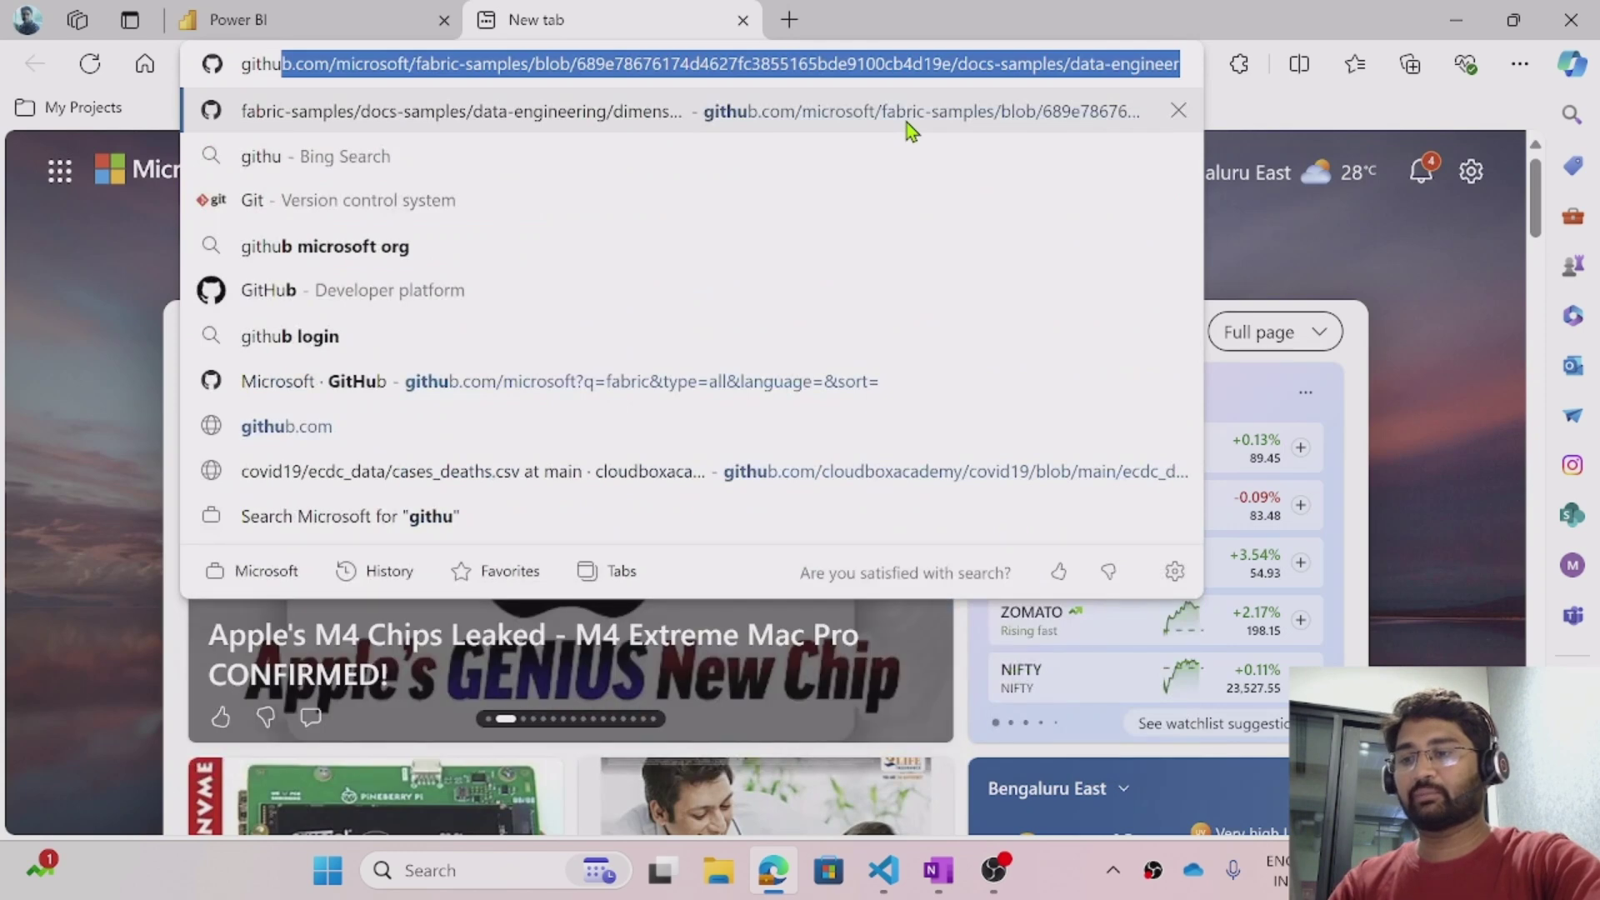
type("b.com/")
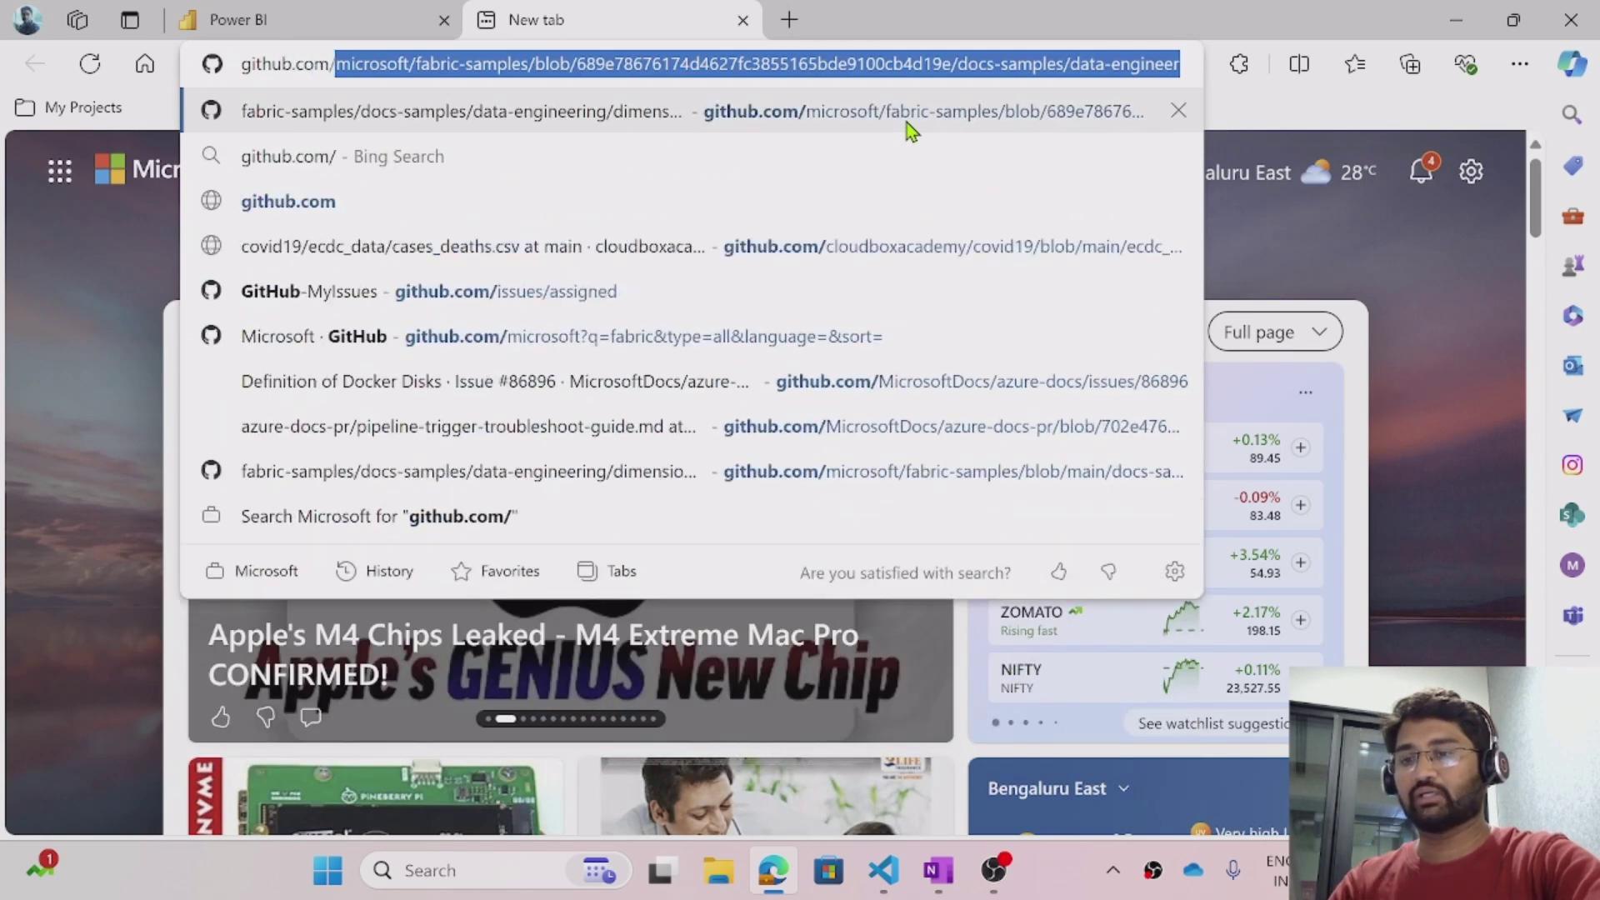
type("microsoft")
key("Delete")
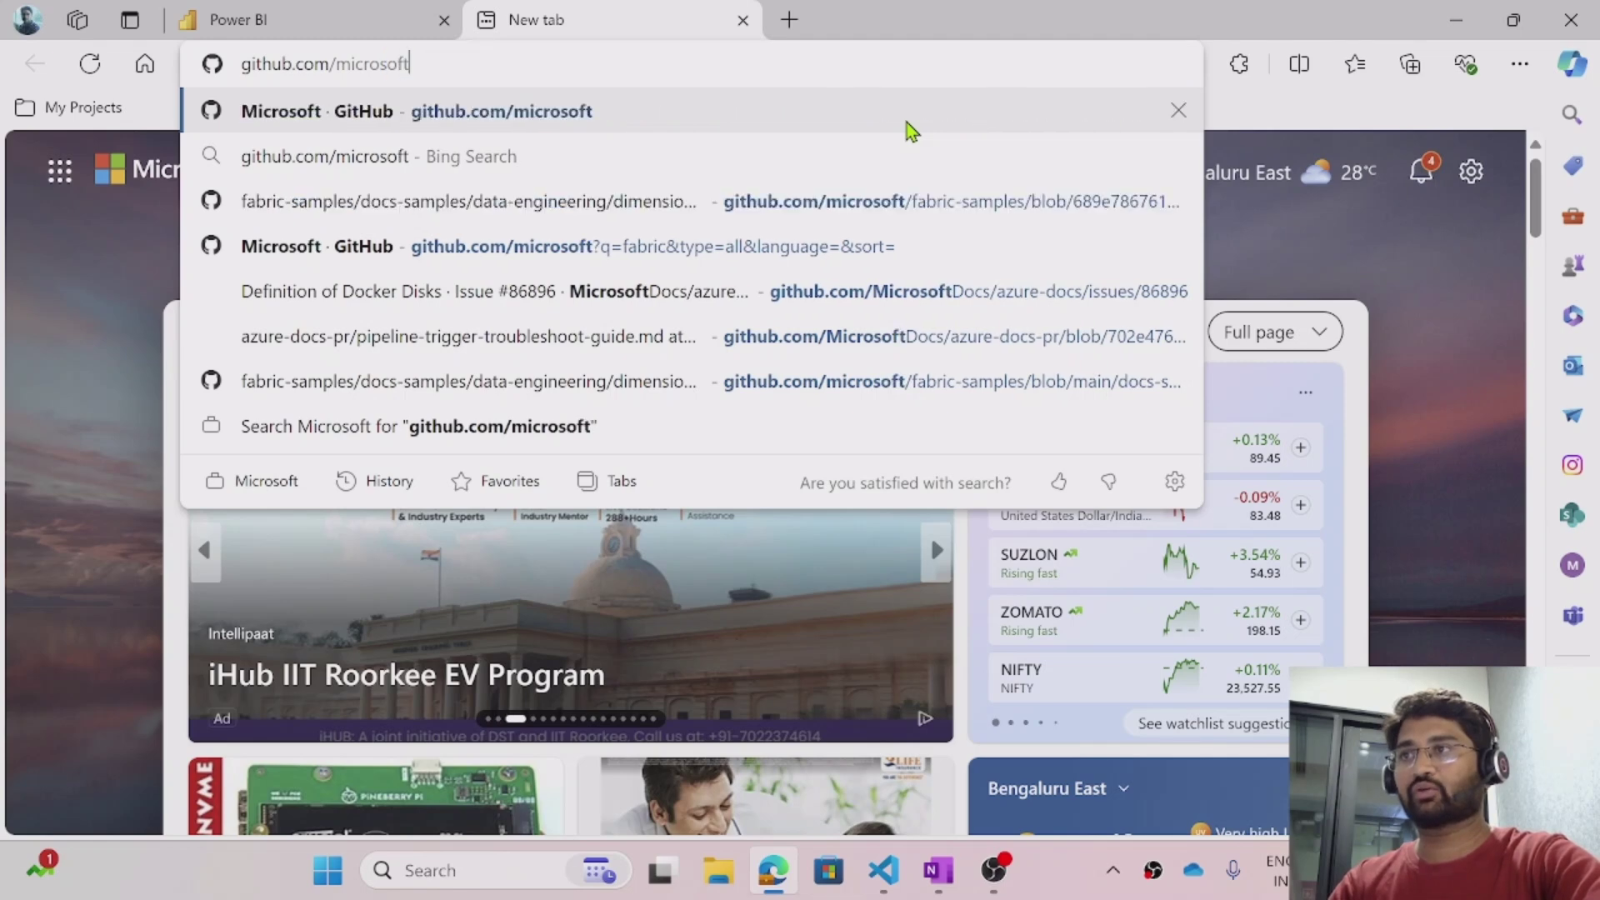
key("Return")
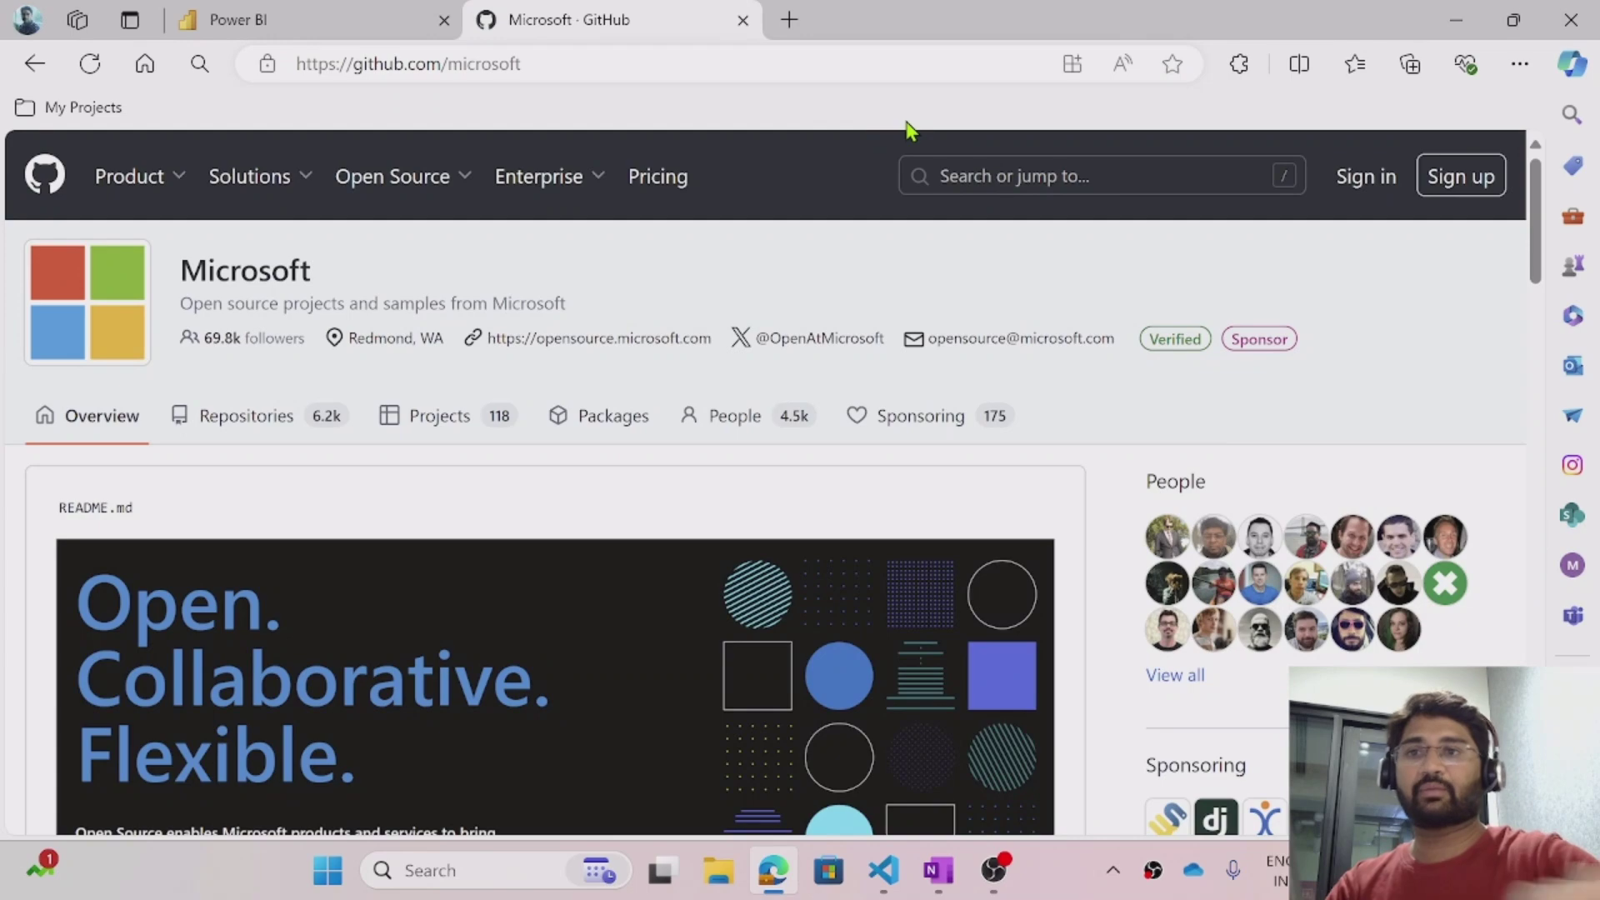
- Search Microsoft's repositories for "fabric-sam" and open the fabric-samples repository
scroll(775, 571, "down", 5)
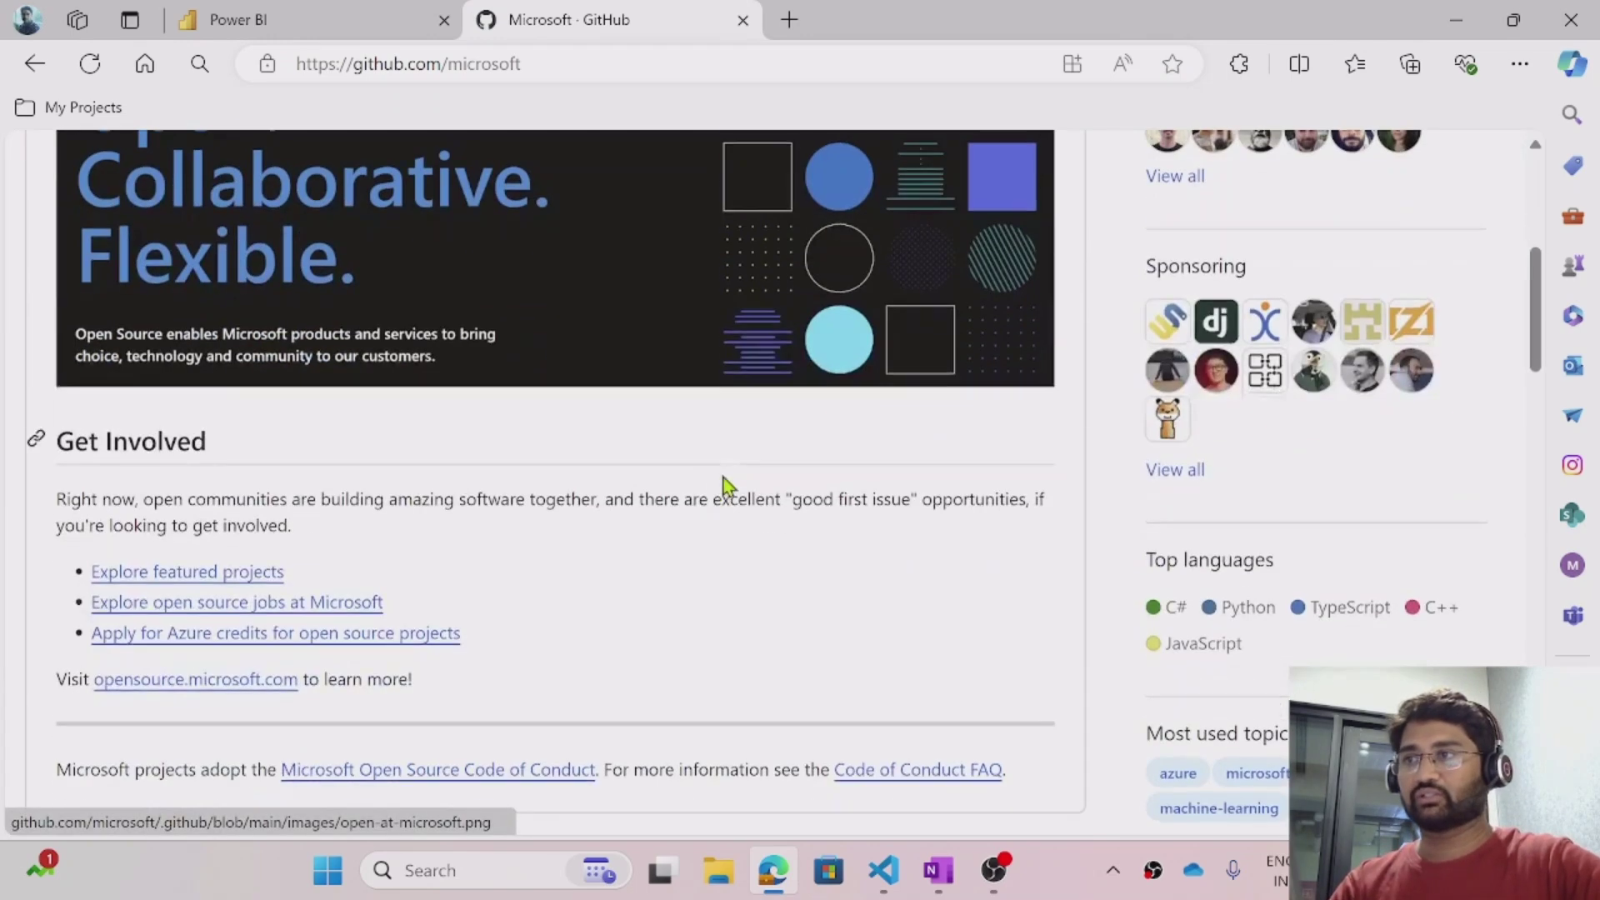
scroll(723, 481, "down", 10)
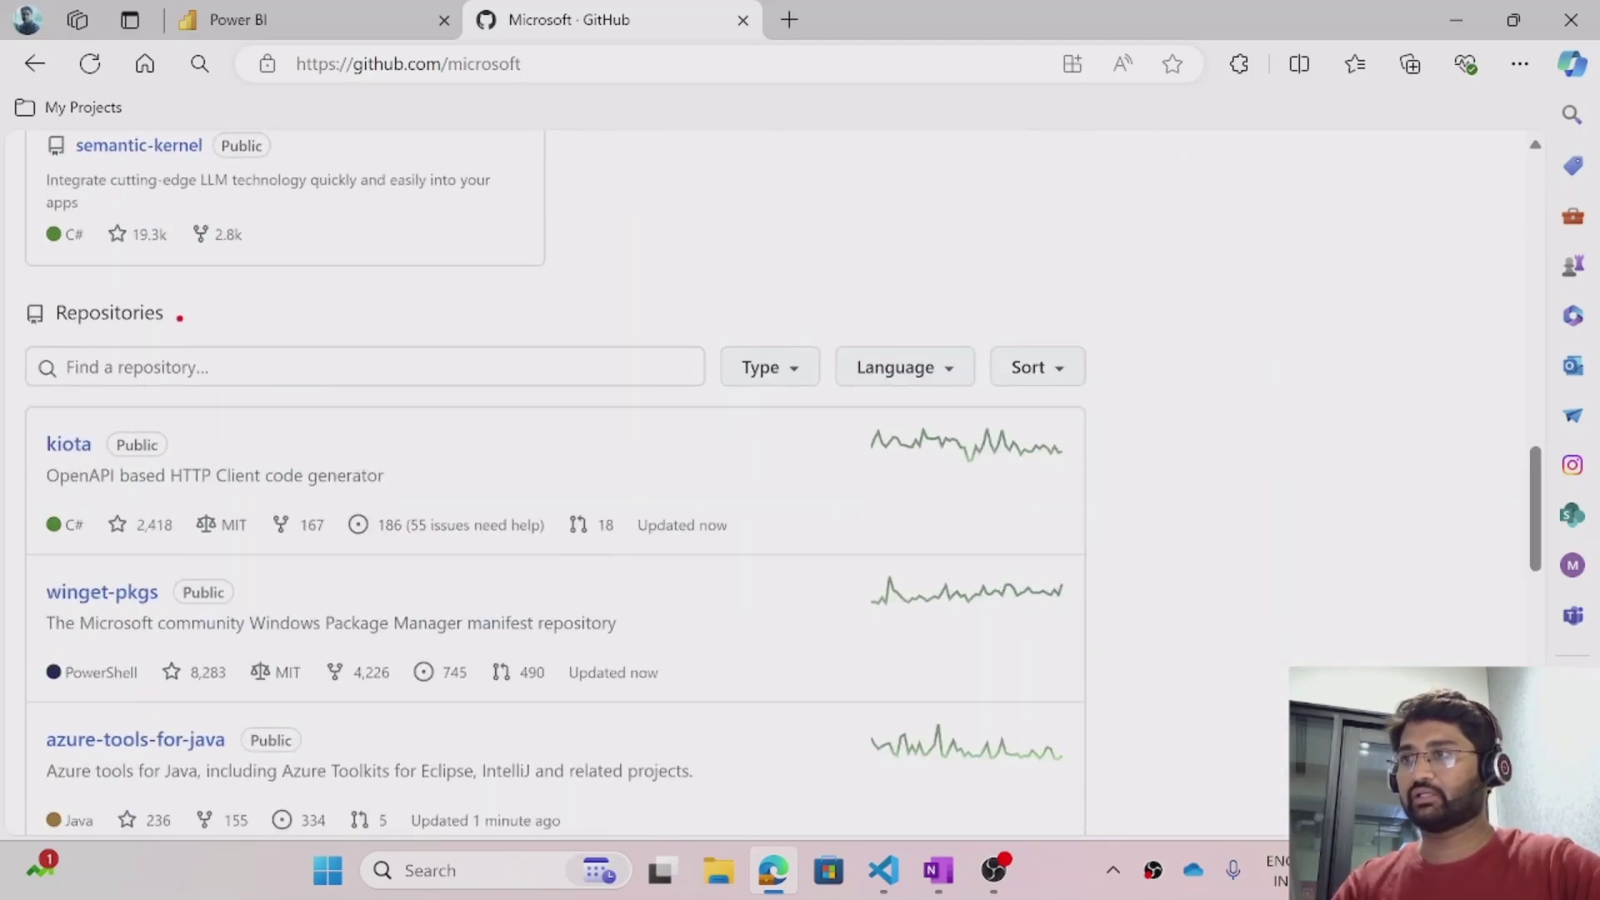
left_click_drag(179, 317, 320, 298)
left_click_drag(256, 373, 304, 364)
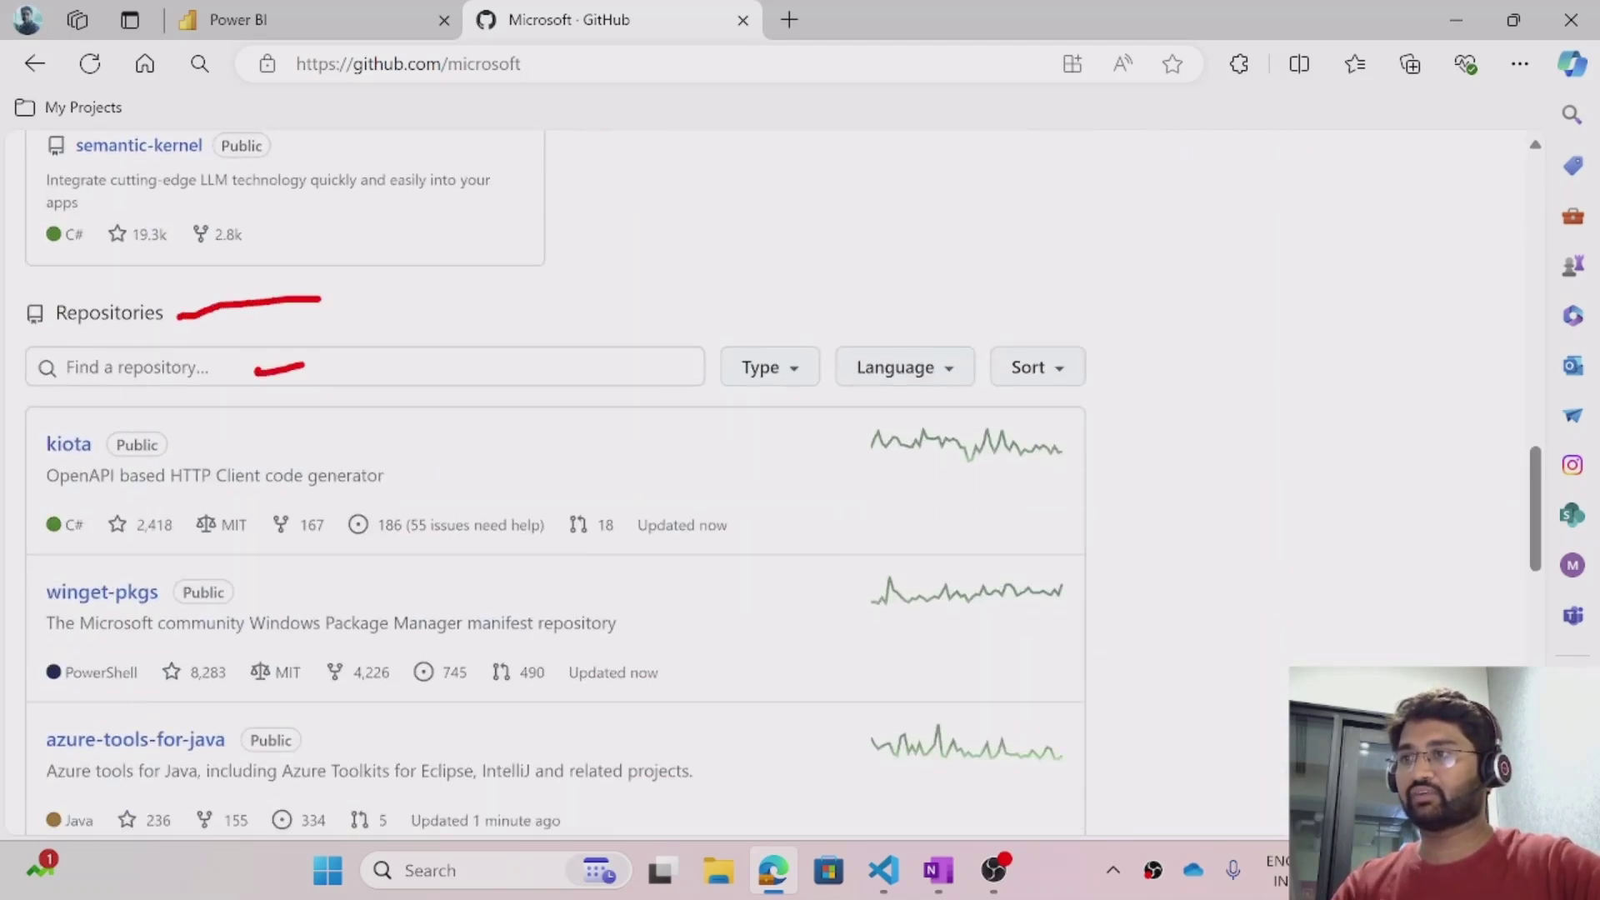
key("Escape")
left_click(293, 363)
type("f")
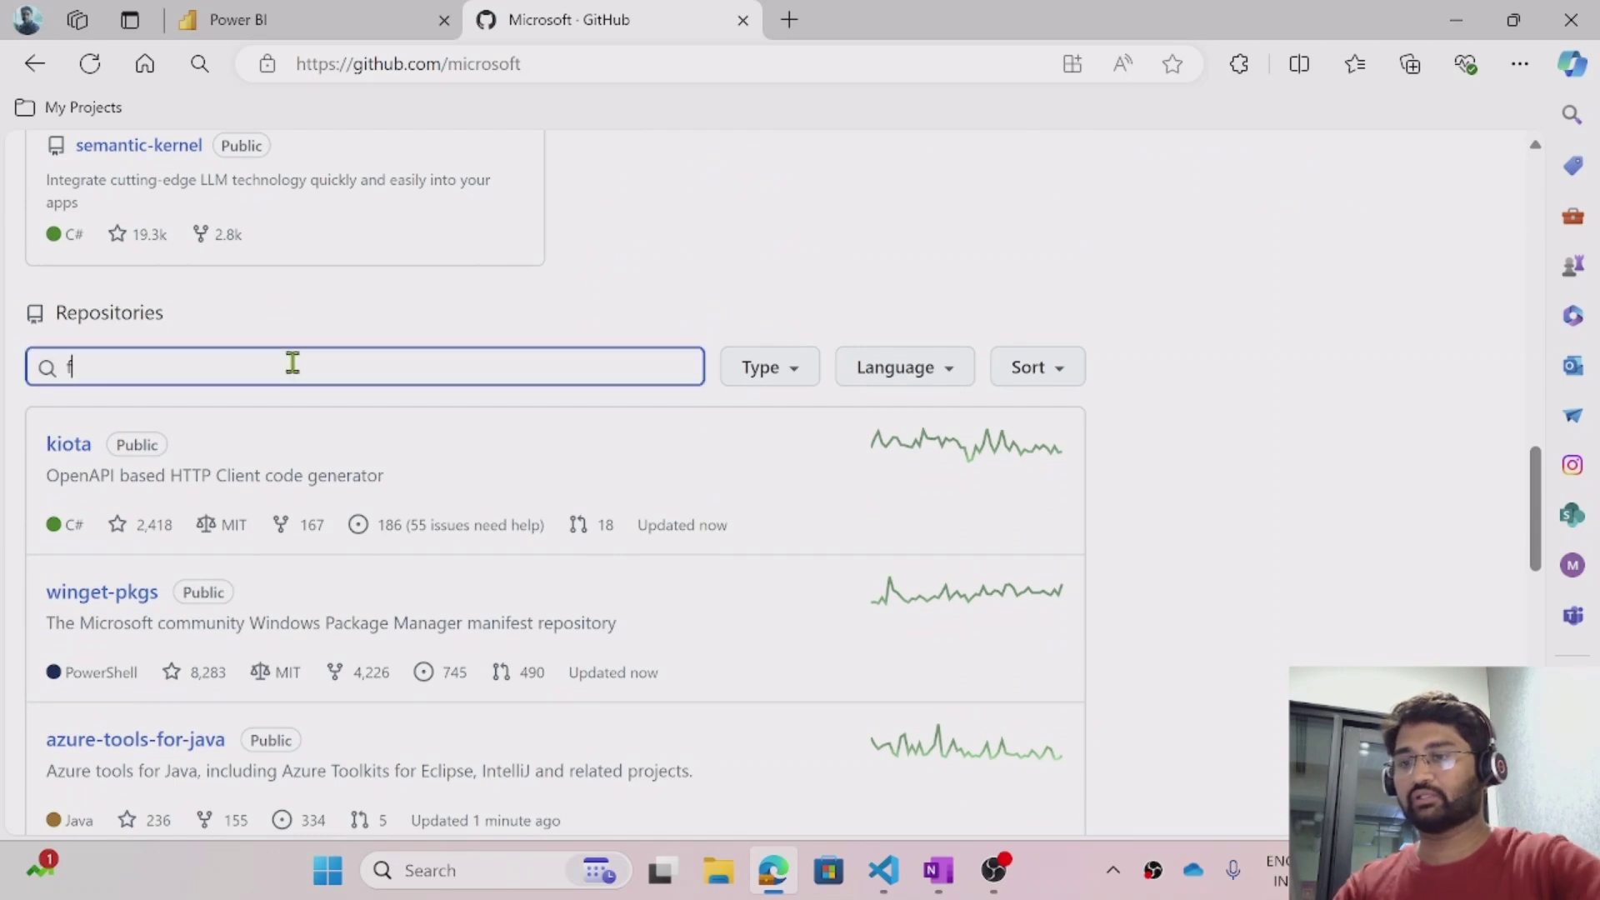
type("abric-sam")
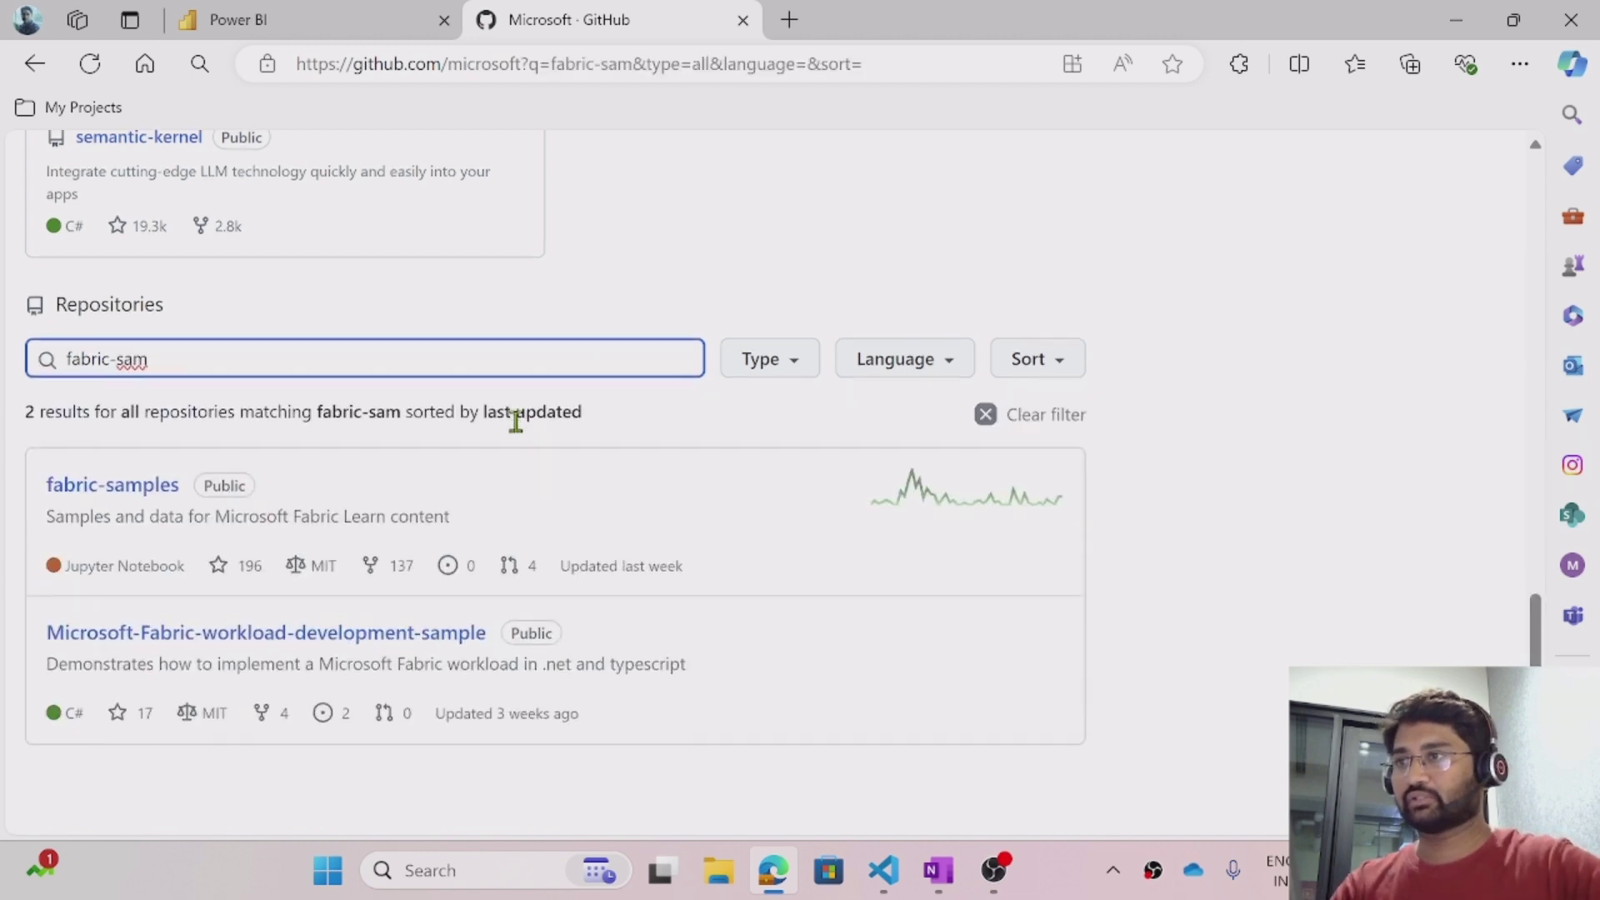
left_click(105, 393)
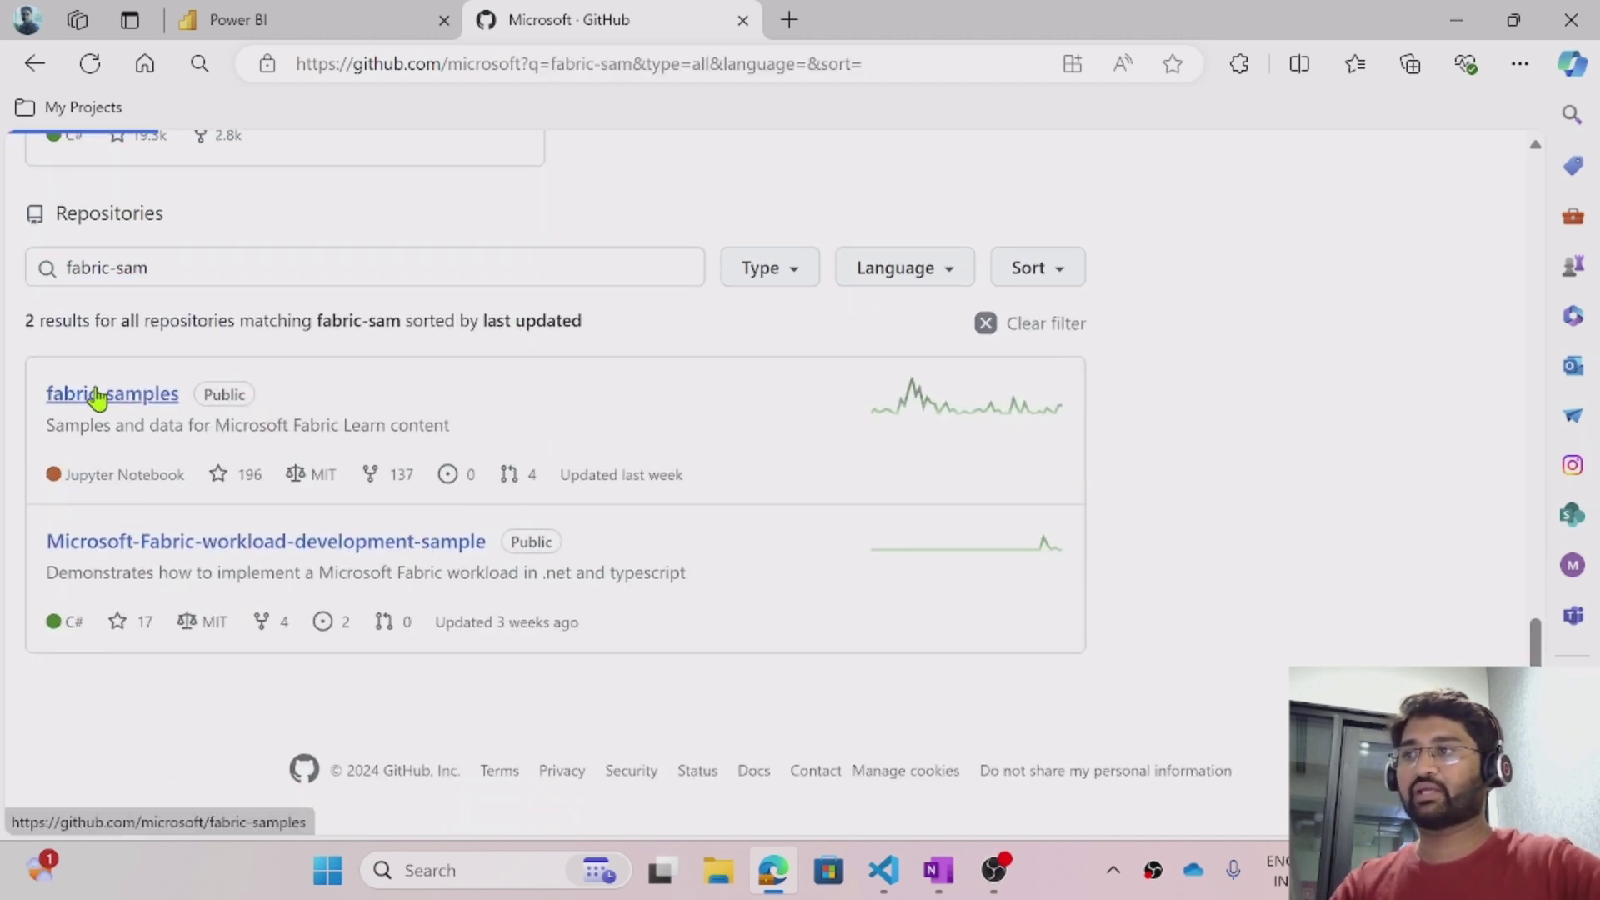
- Open the data-engineering folder inside docs-samples in the fabric-samples repository
scroll(542, 493, "down", 3)
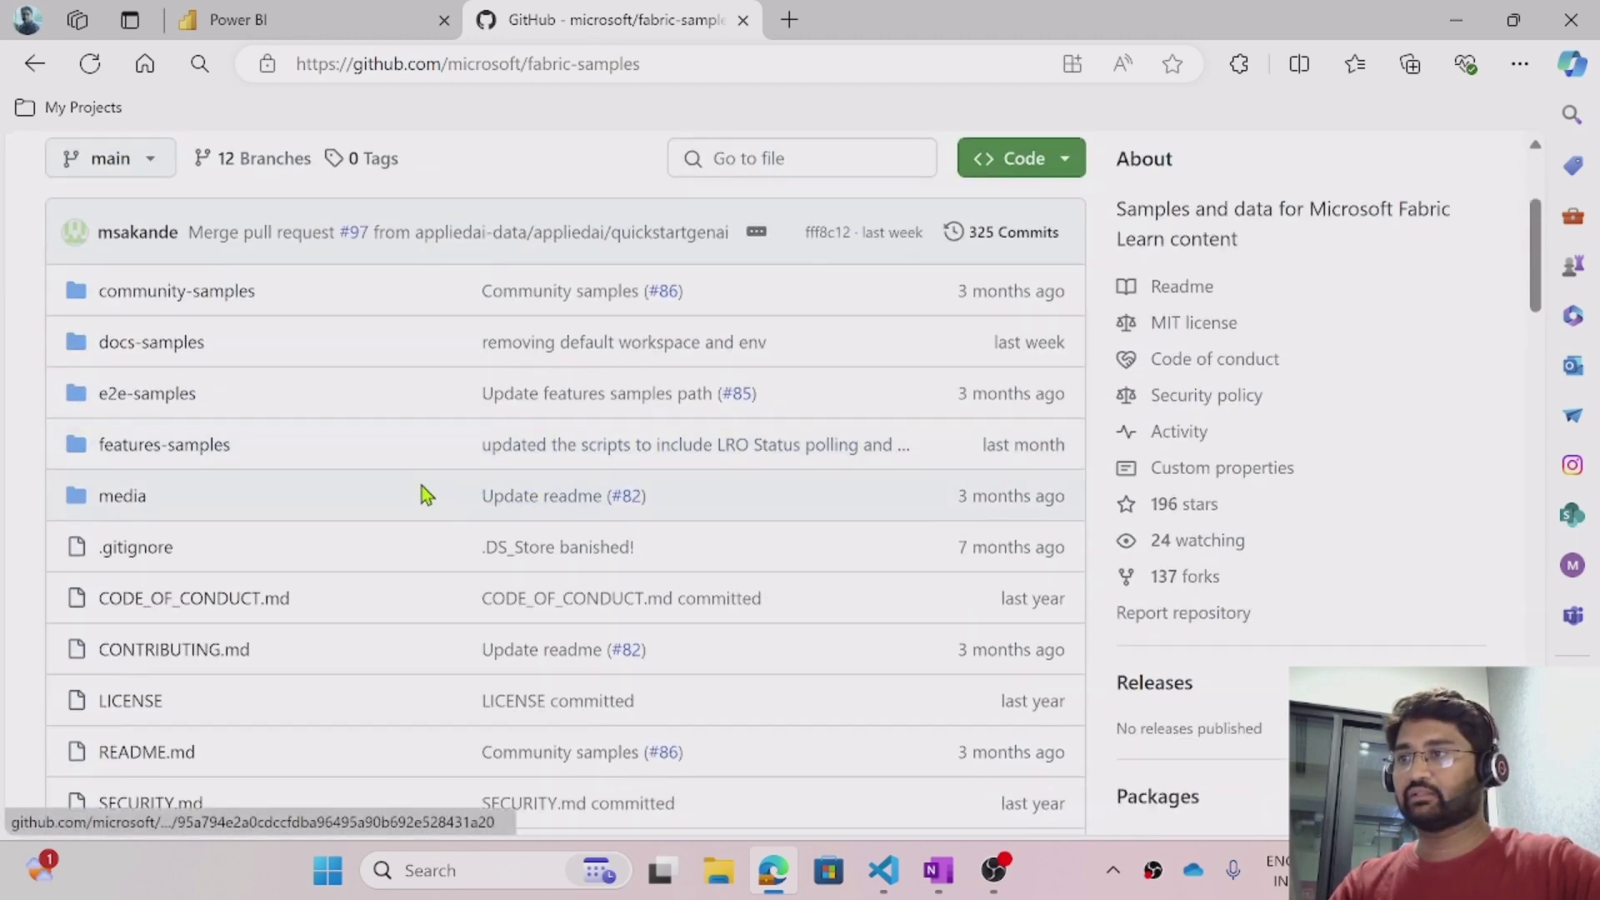
left_click(162, 350)
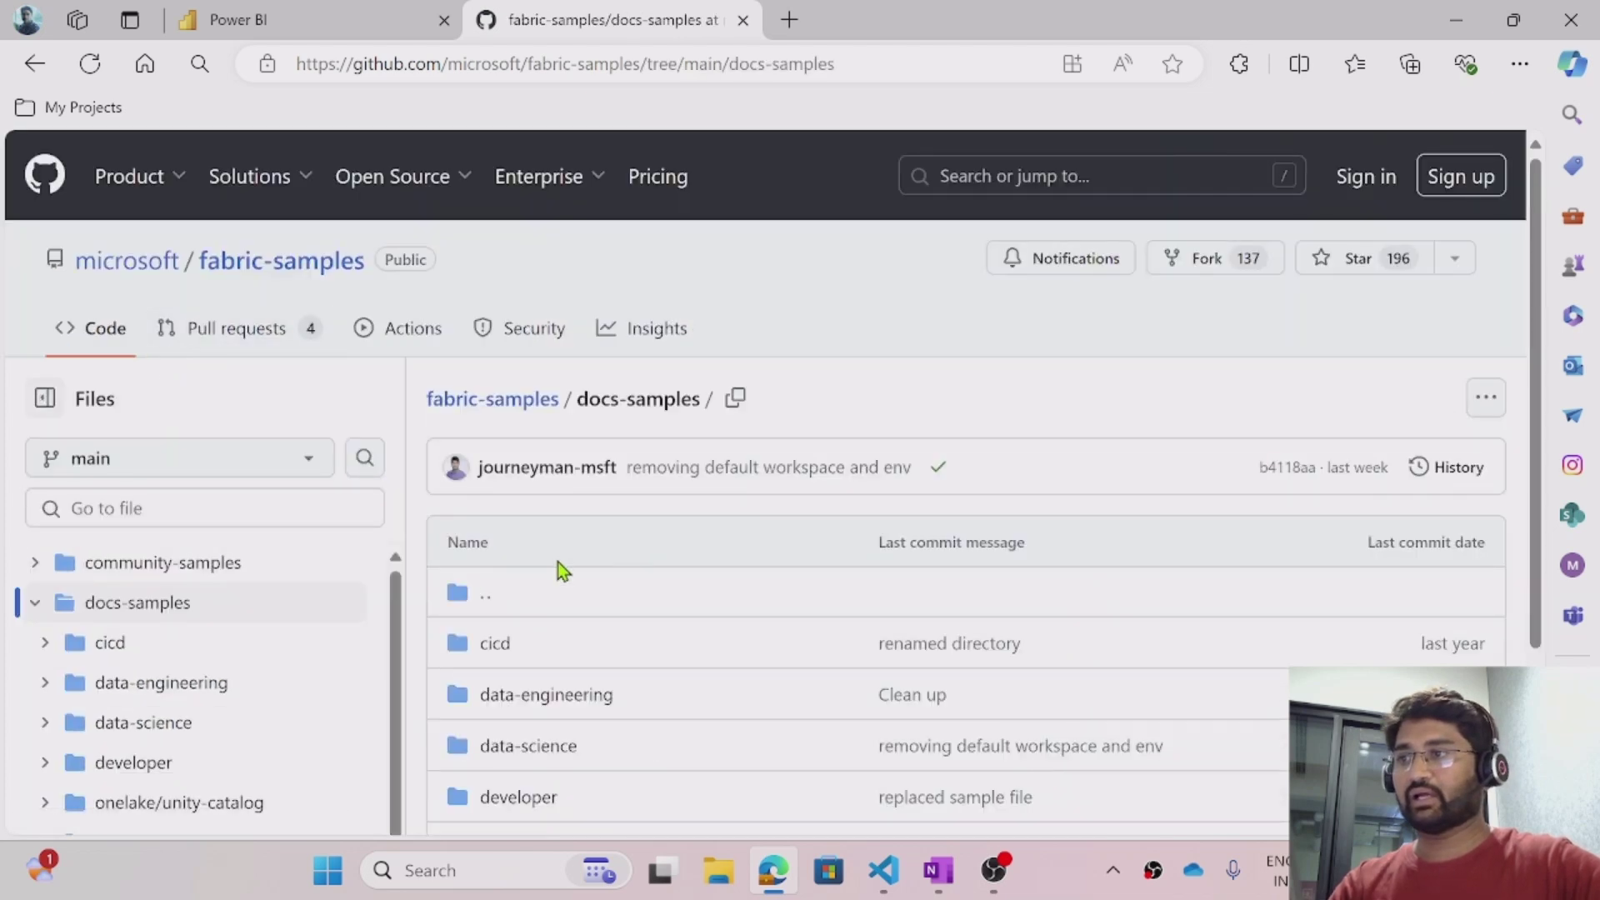
scroll(617, 573, "down", 1)
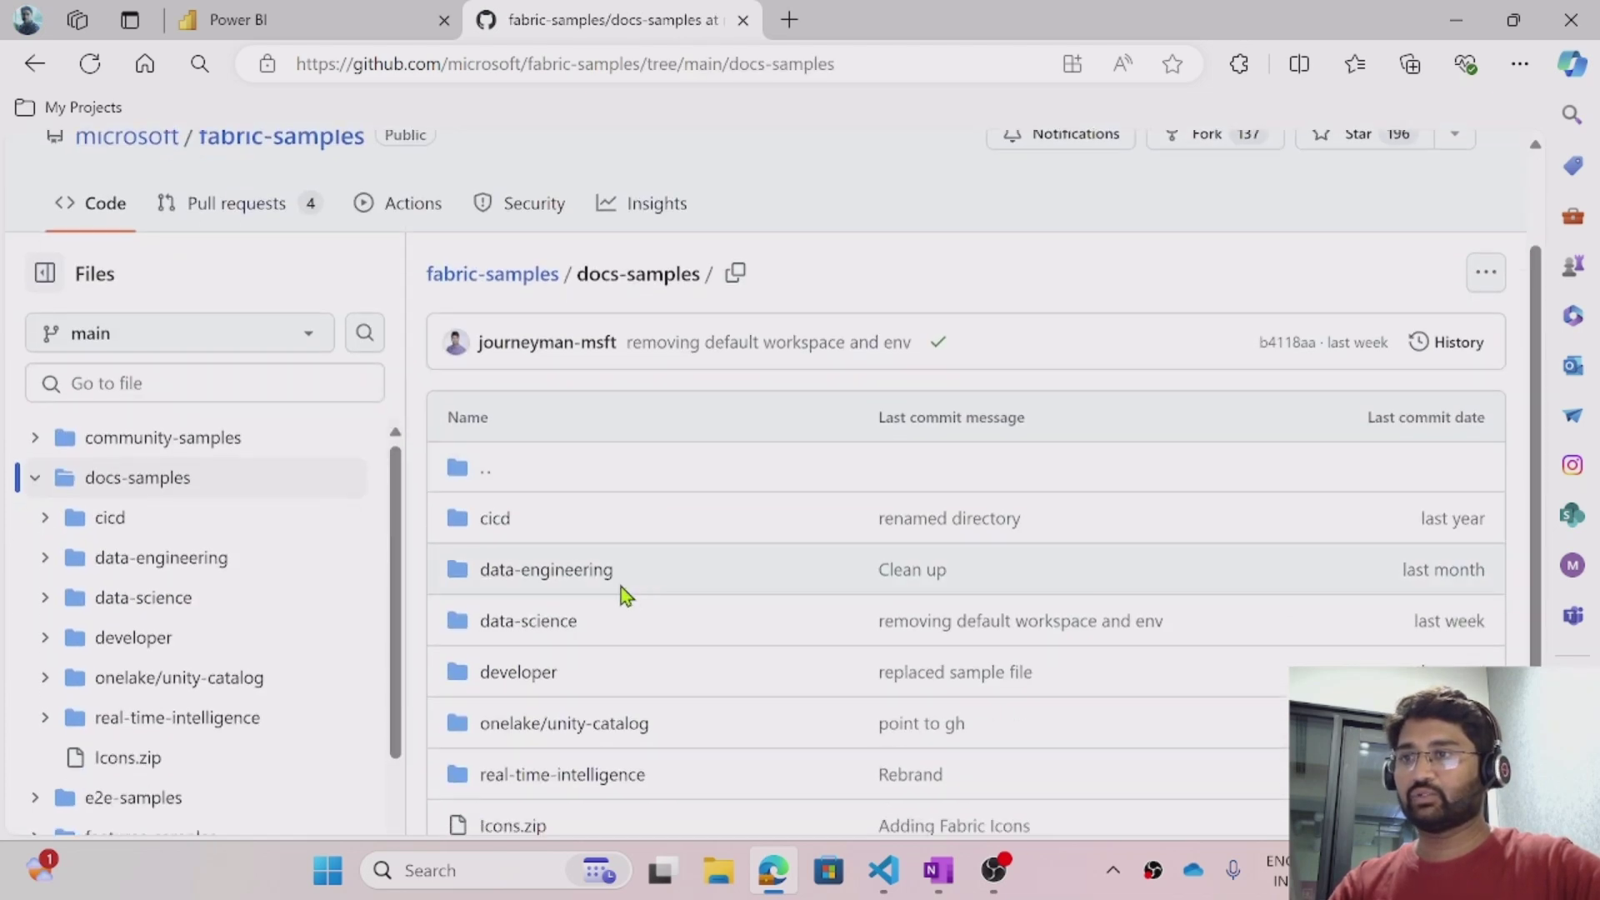
left_click(555, 574)
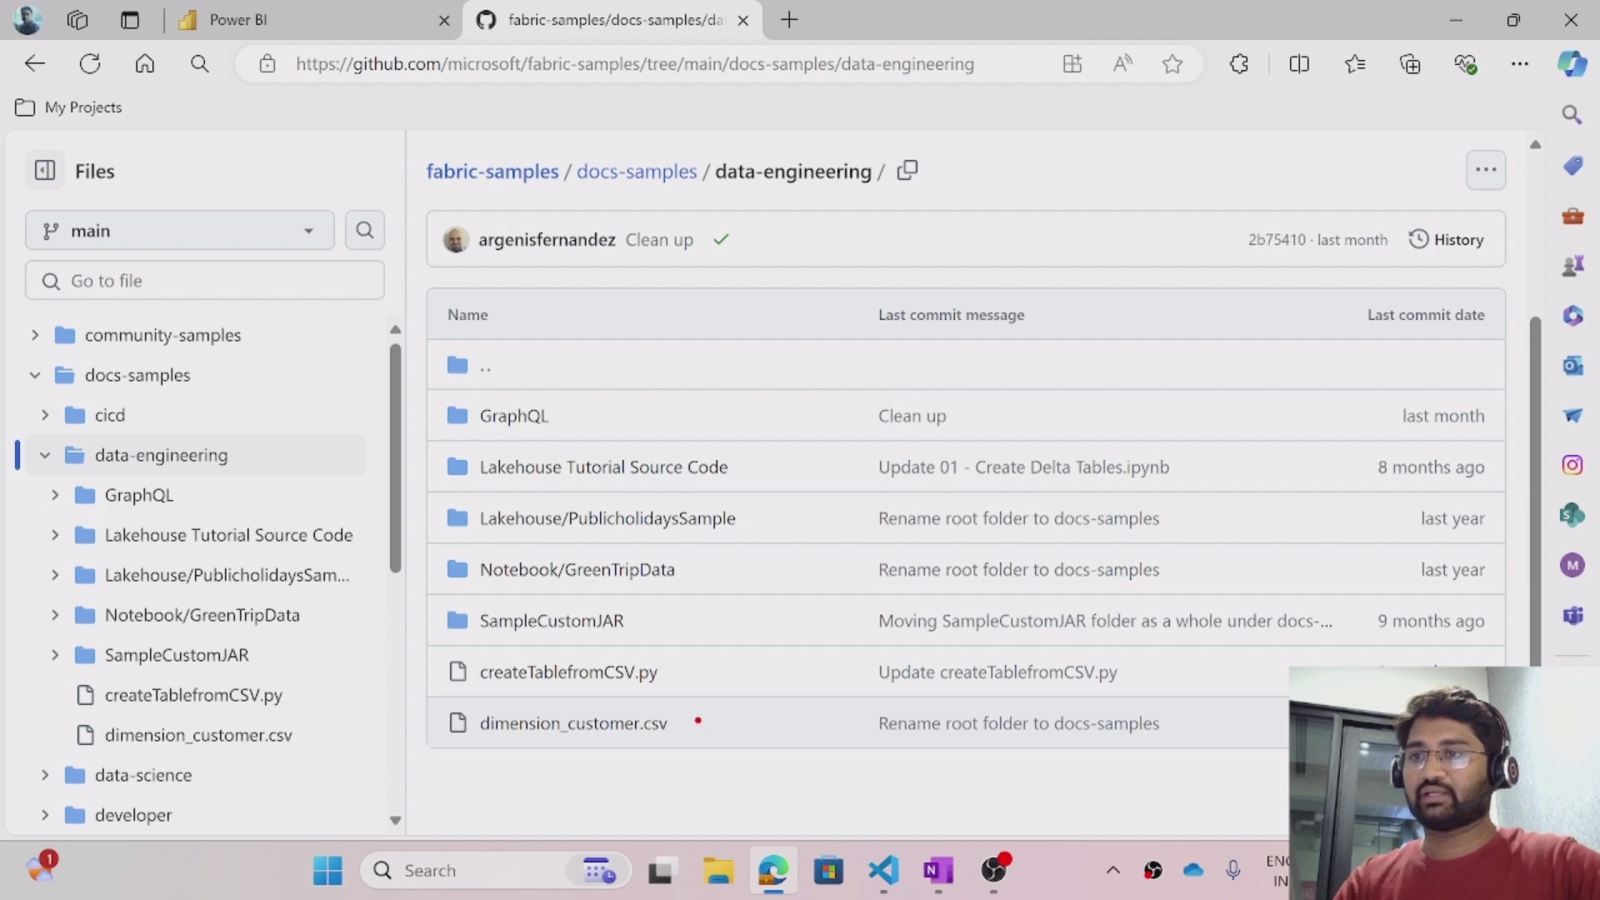
left_click_drag(698, 720, 754, 763)
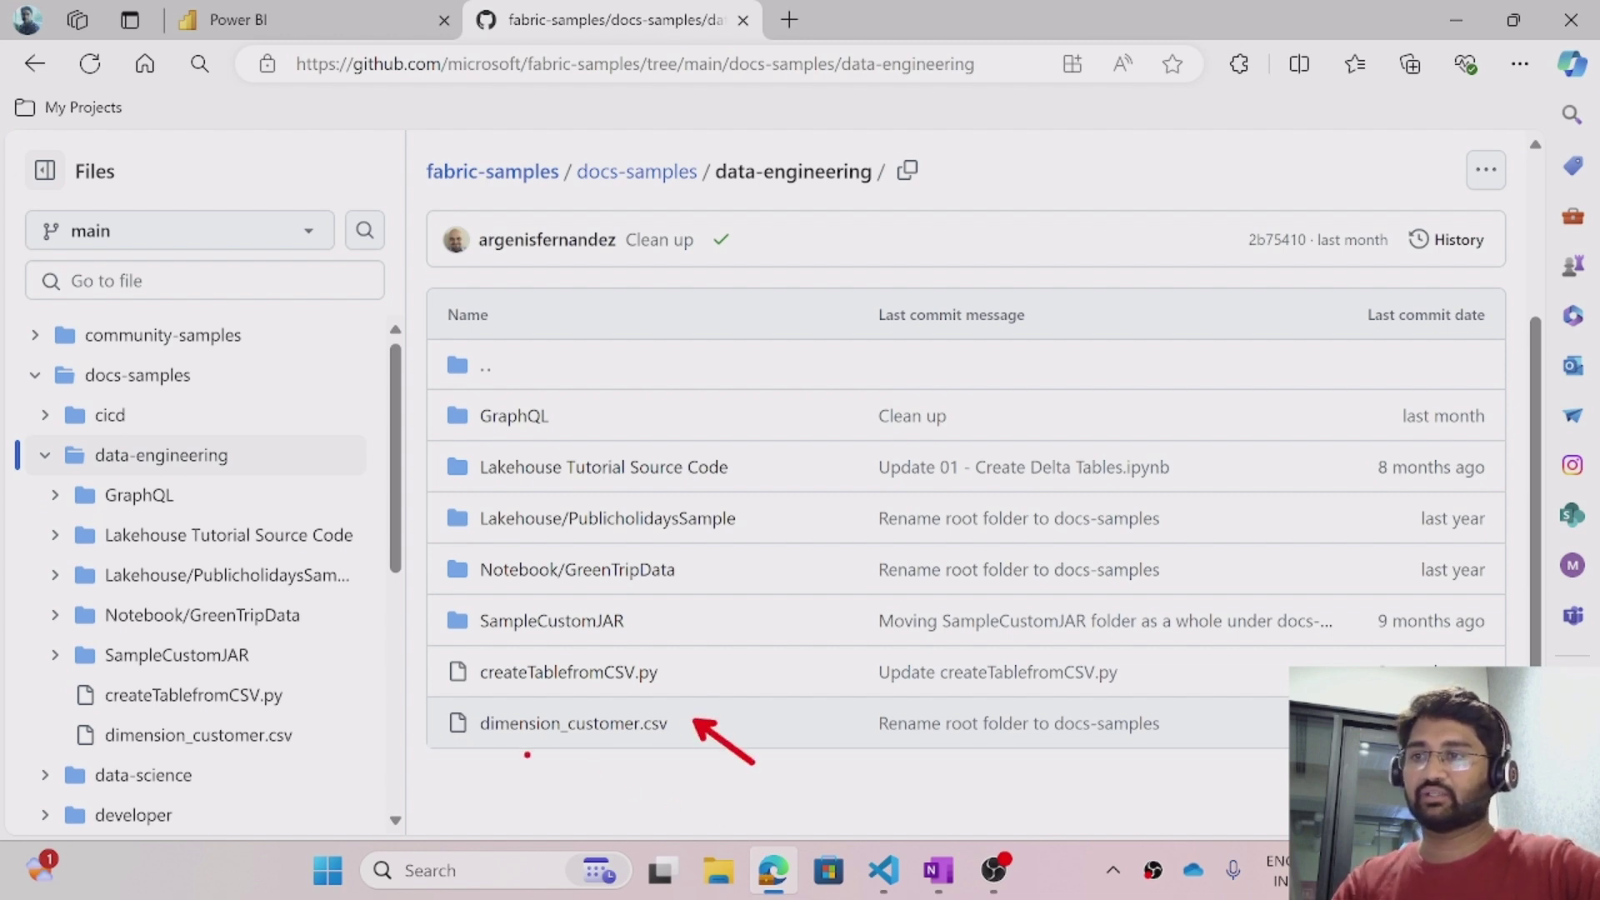
left_click_drag(492, 748, 654, 753)
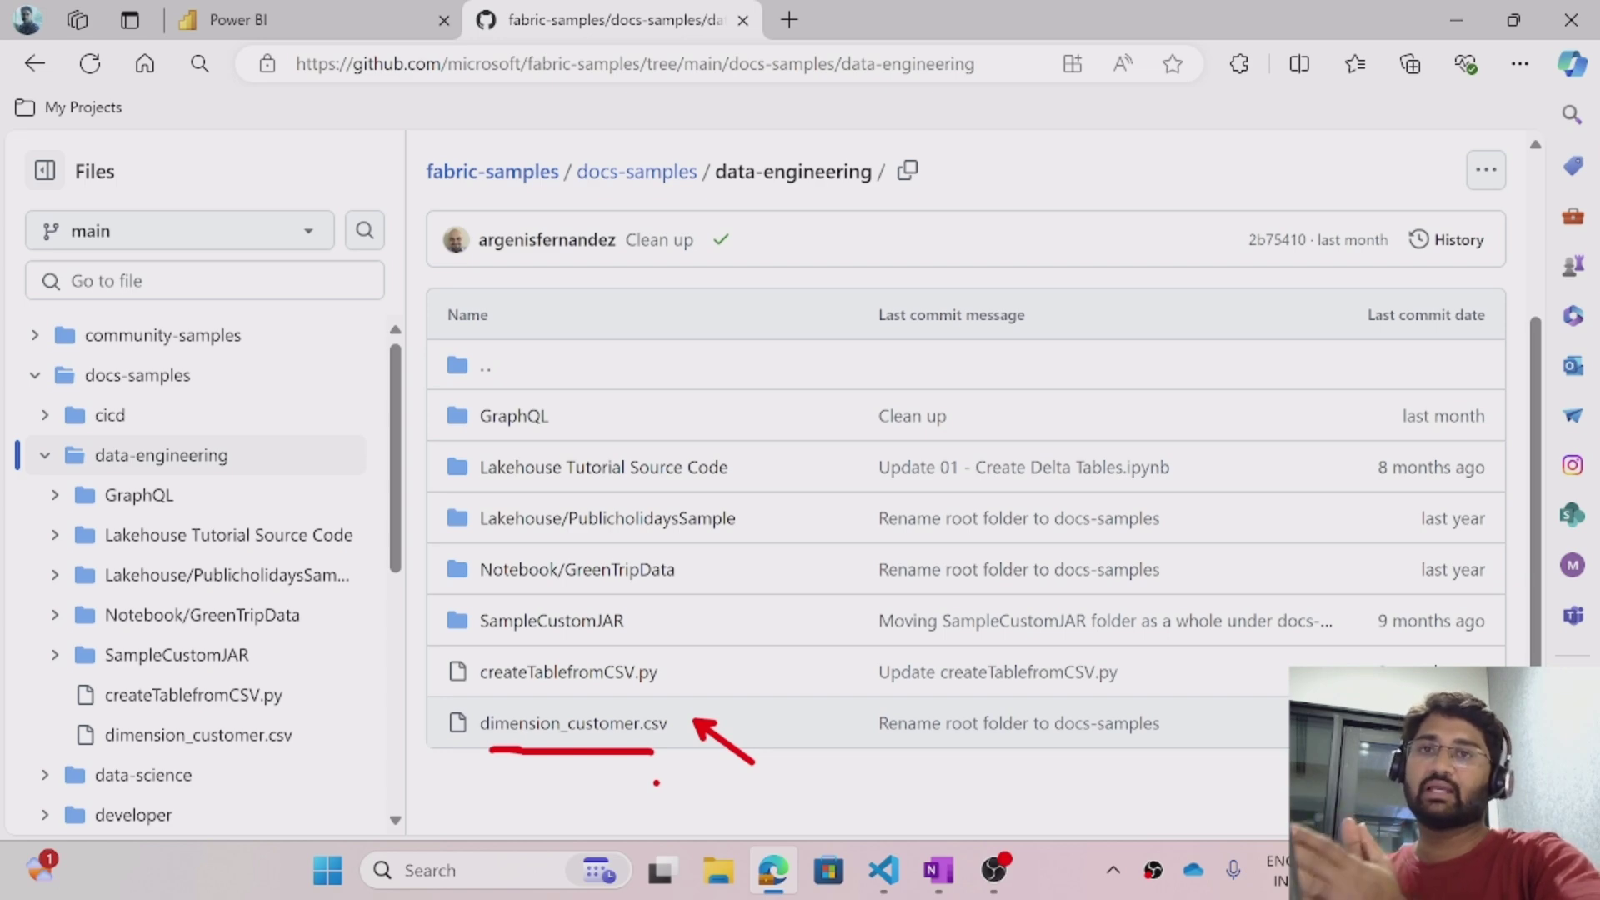
- Open dimension_customer.csv from the data-engineering folder and examine its WWICustomerID, BillToCustomer and BuyingGroup columns
key("Escape")
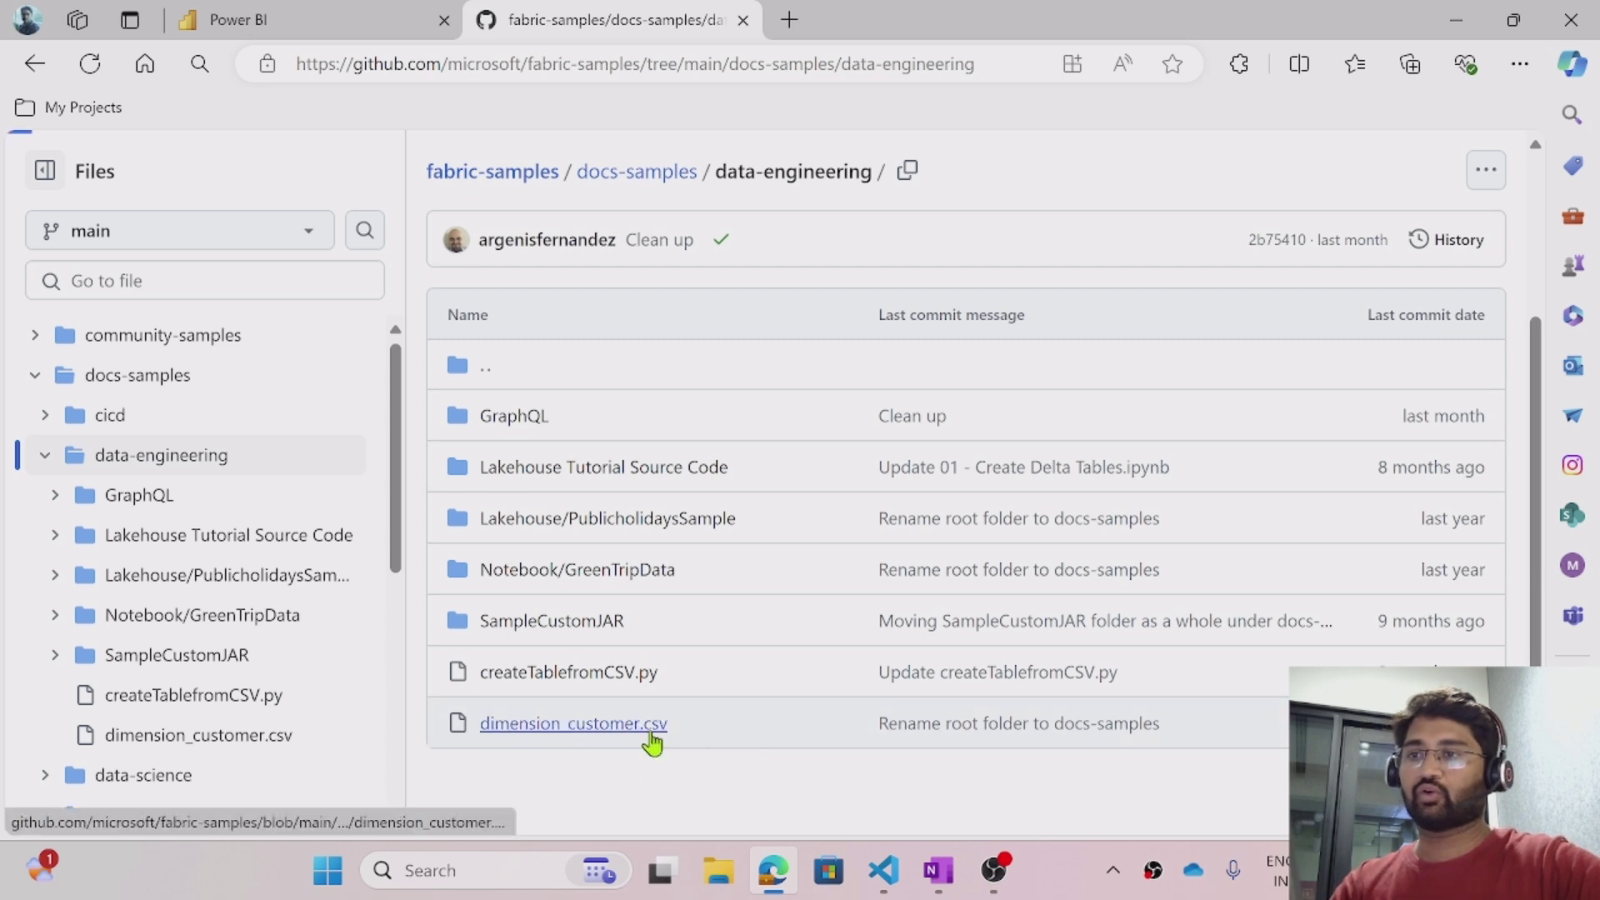
left_click(653, 727)
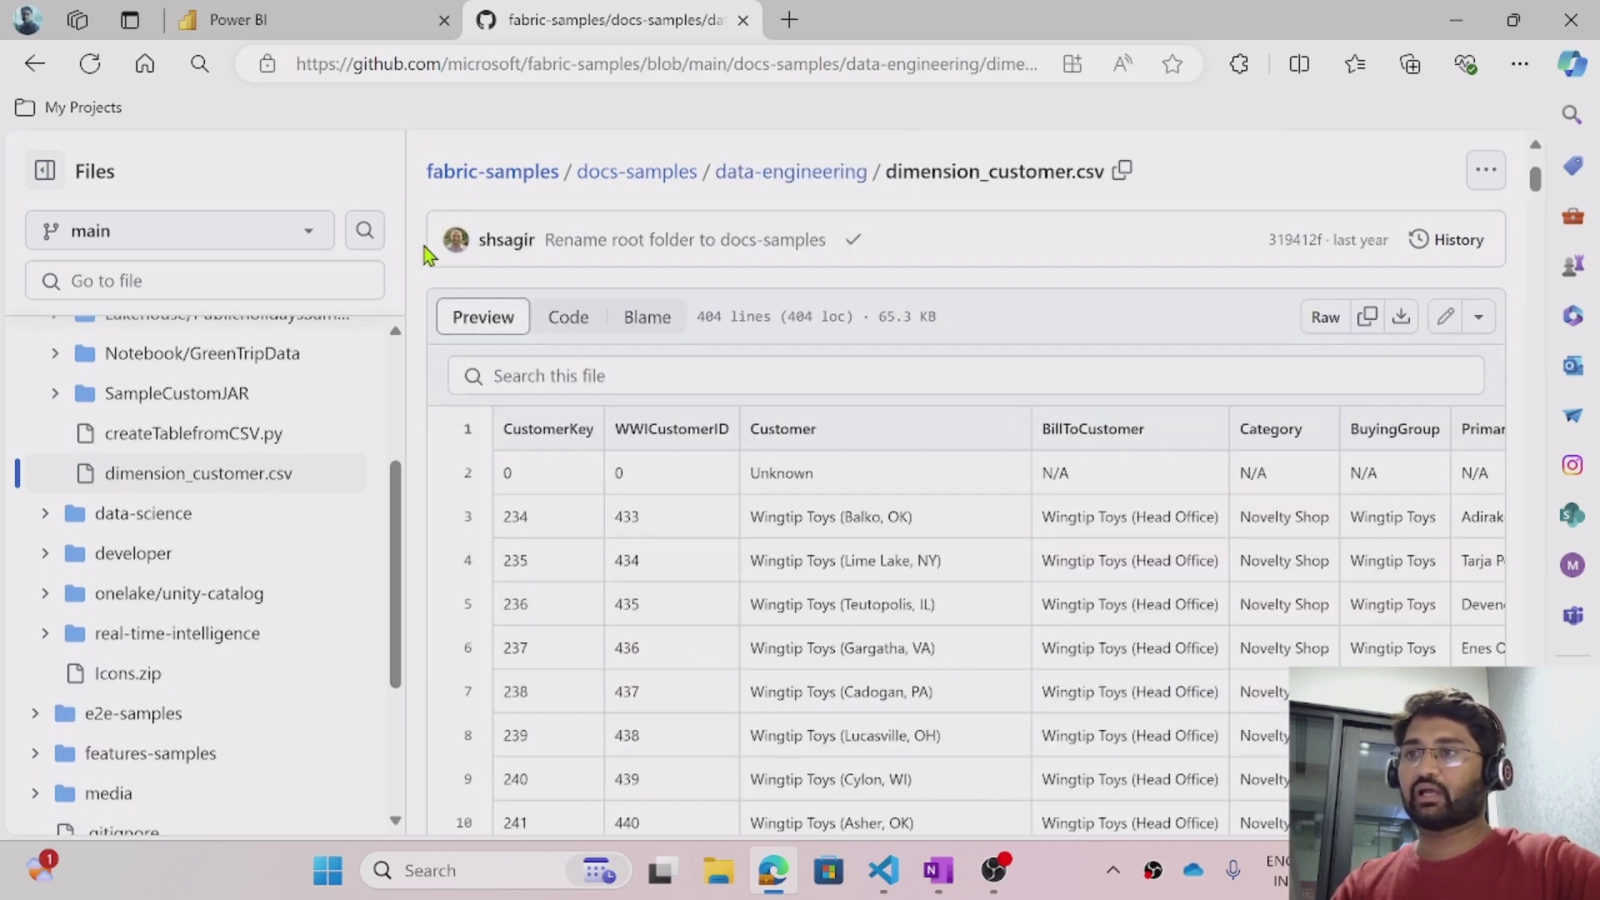
left_click_drag(528, 428, 730, 430)
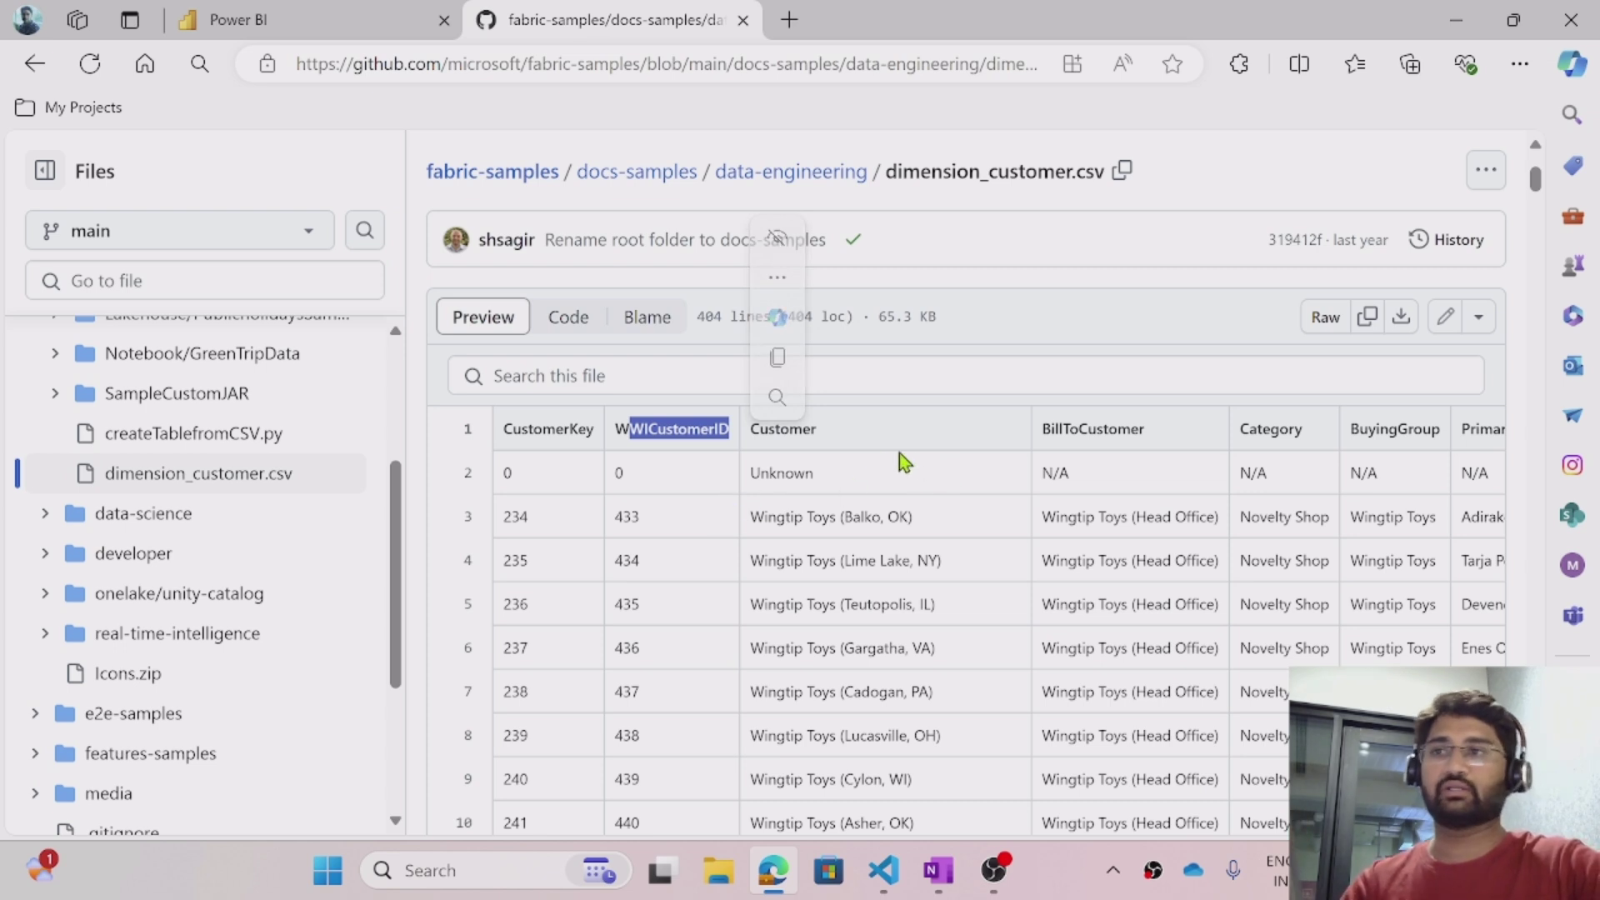
left_click_drag(1069, 428, 1130, 430)
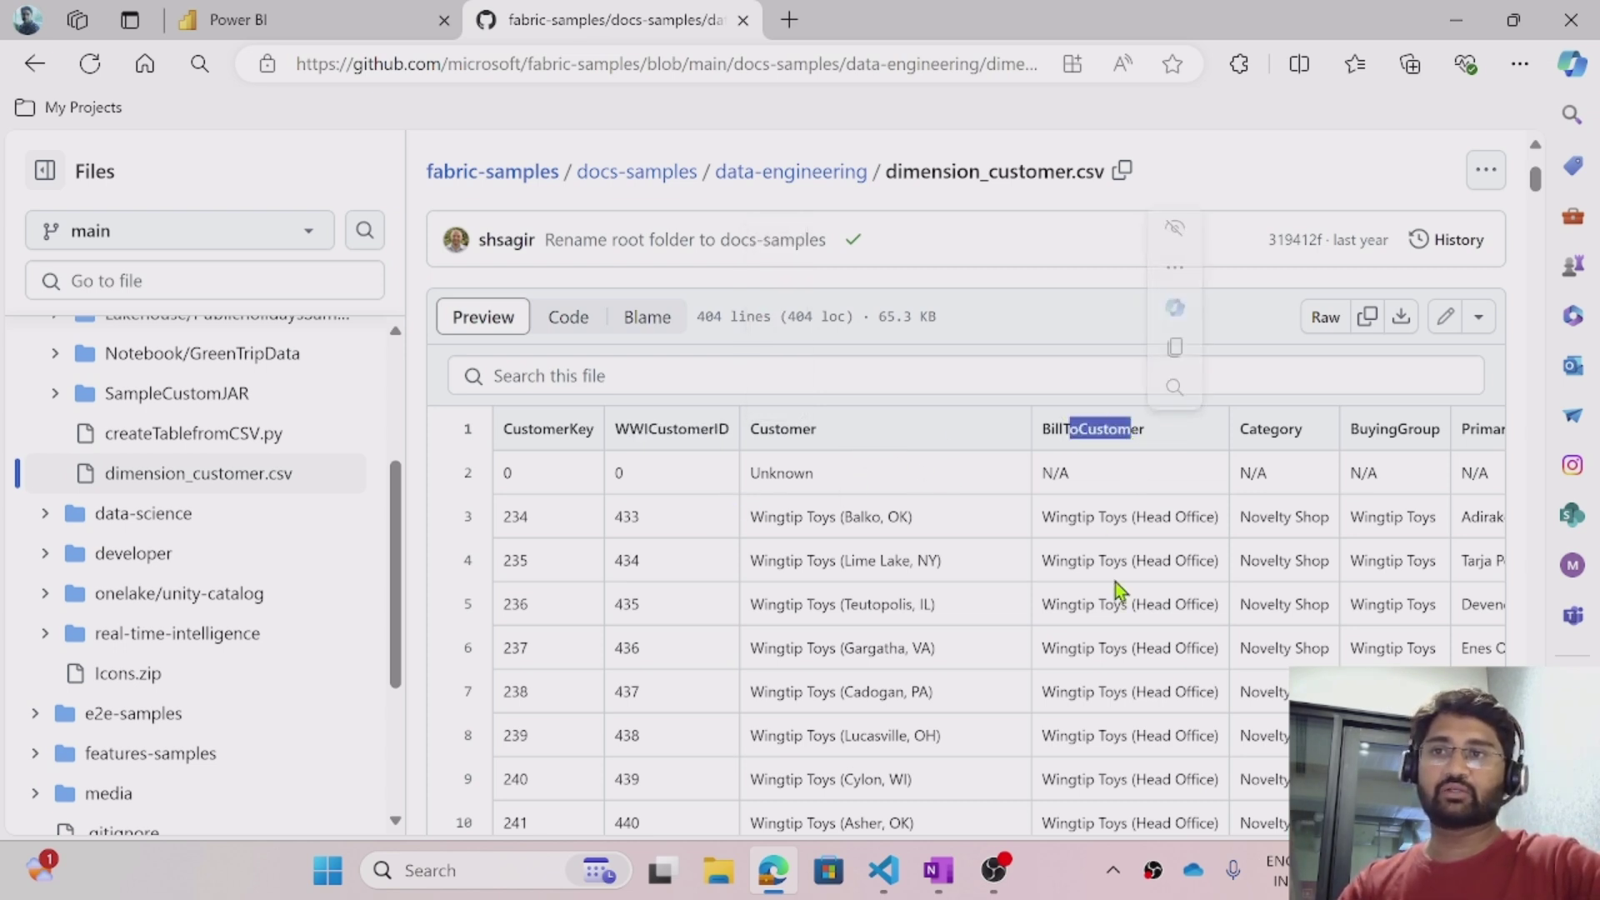
left_click_drag(1055, 518, 1121, 518)
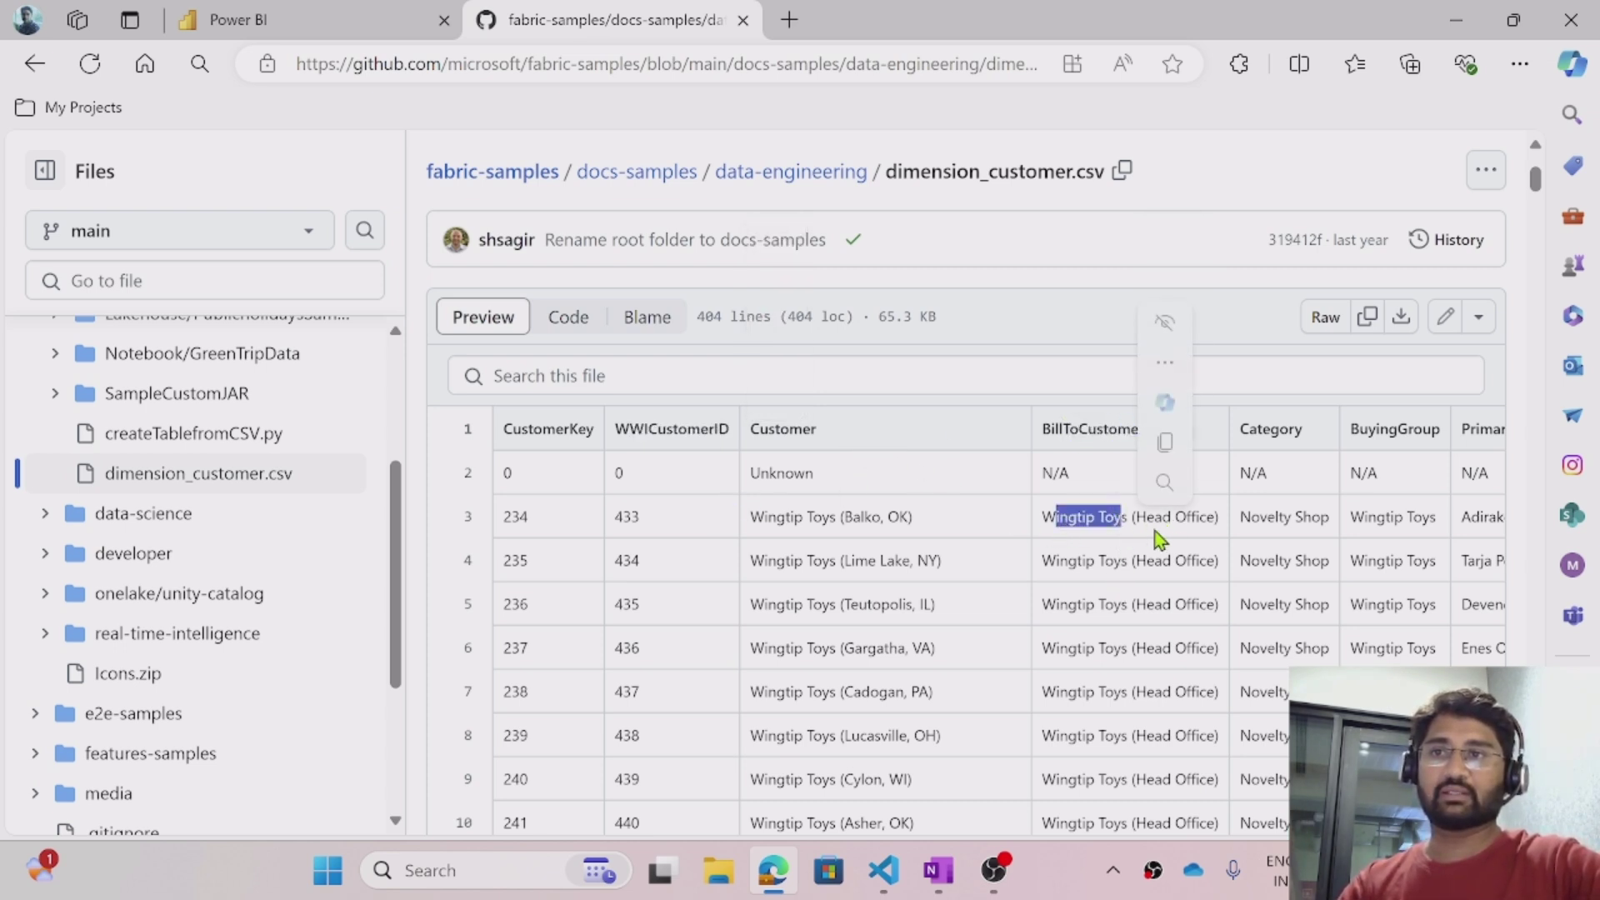
left_click_drag(1378, 425, 1426, 428)
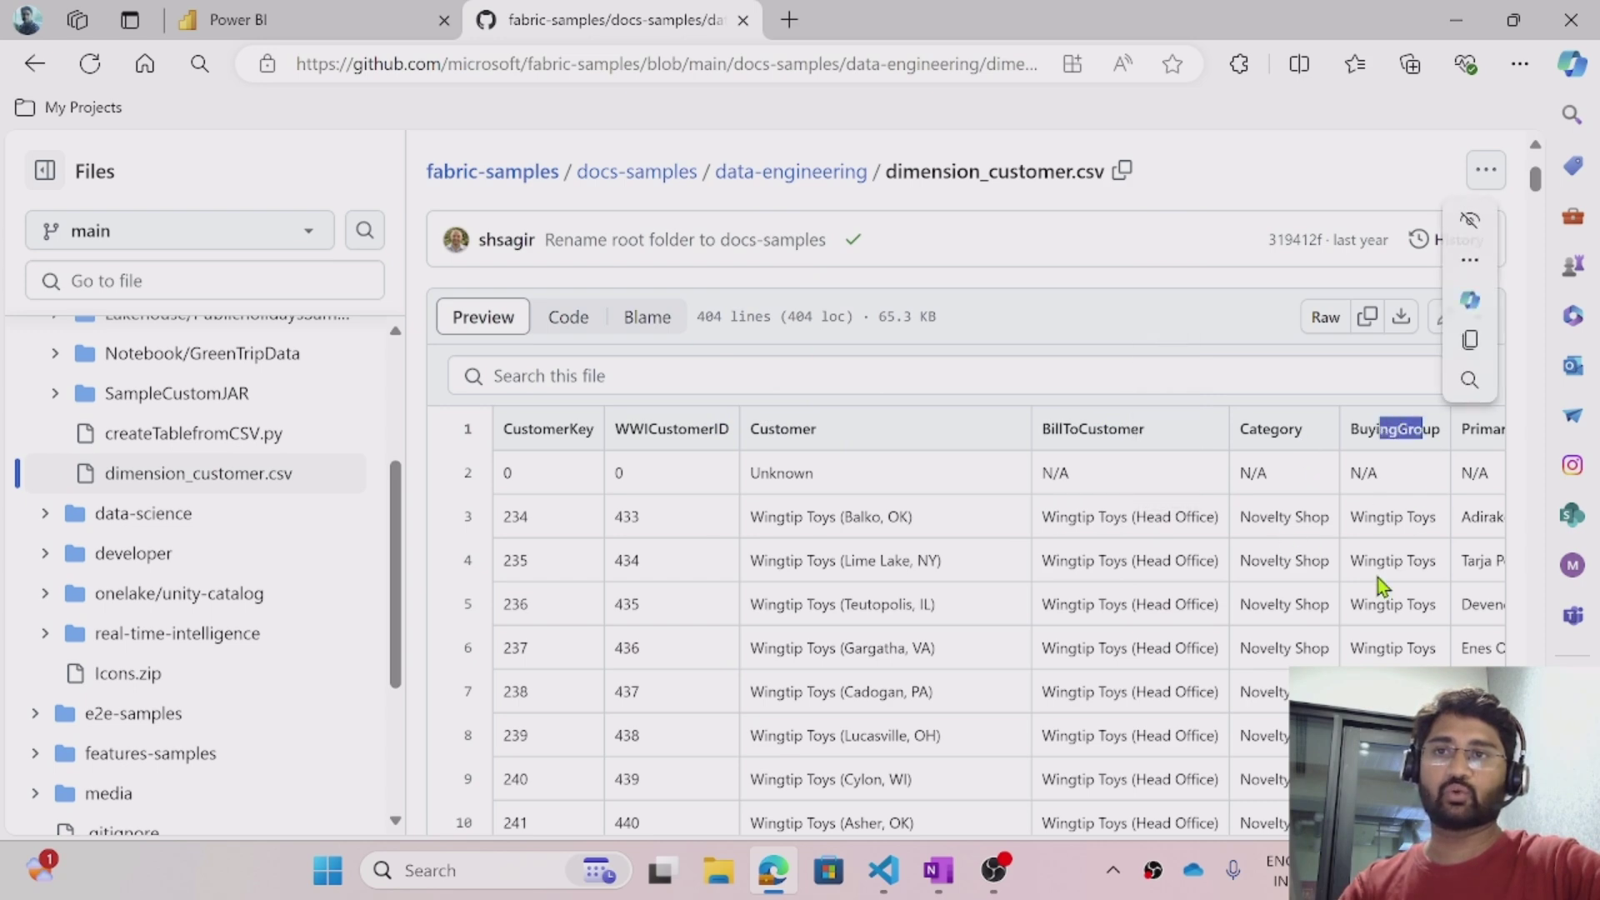
left_click(1384, 520)
left_click_drag(1384, 520, 1414, 518)
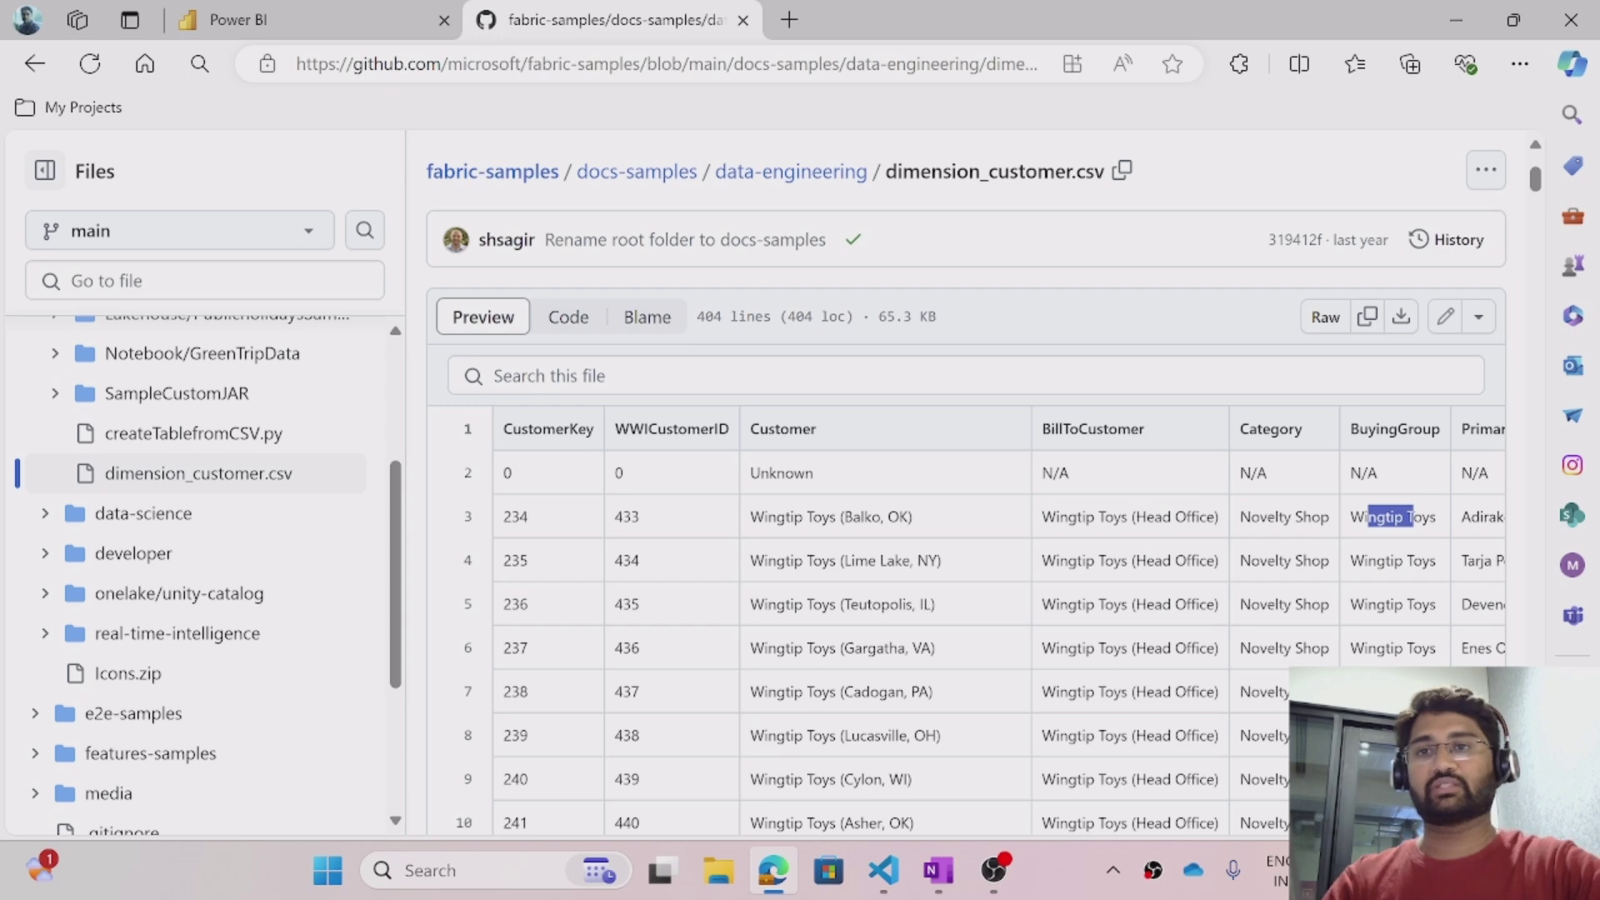
- Look through the customer rows further down the CSV preview and return to the beginning of the file
scroll(967, 499, "down", 2)
double_click(1367, 655)
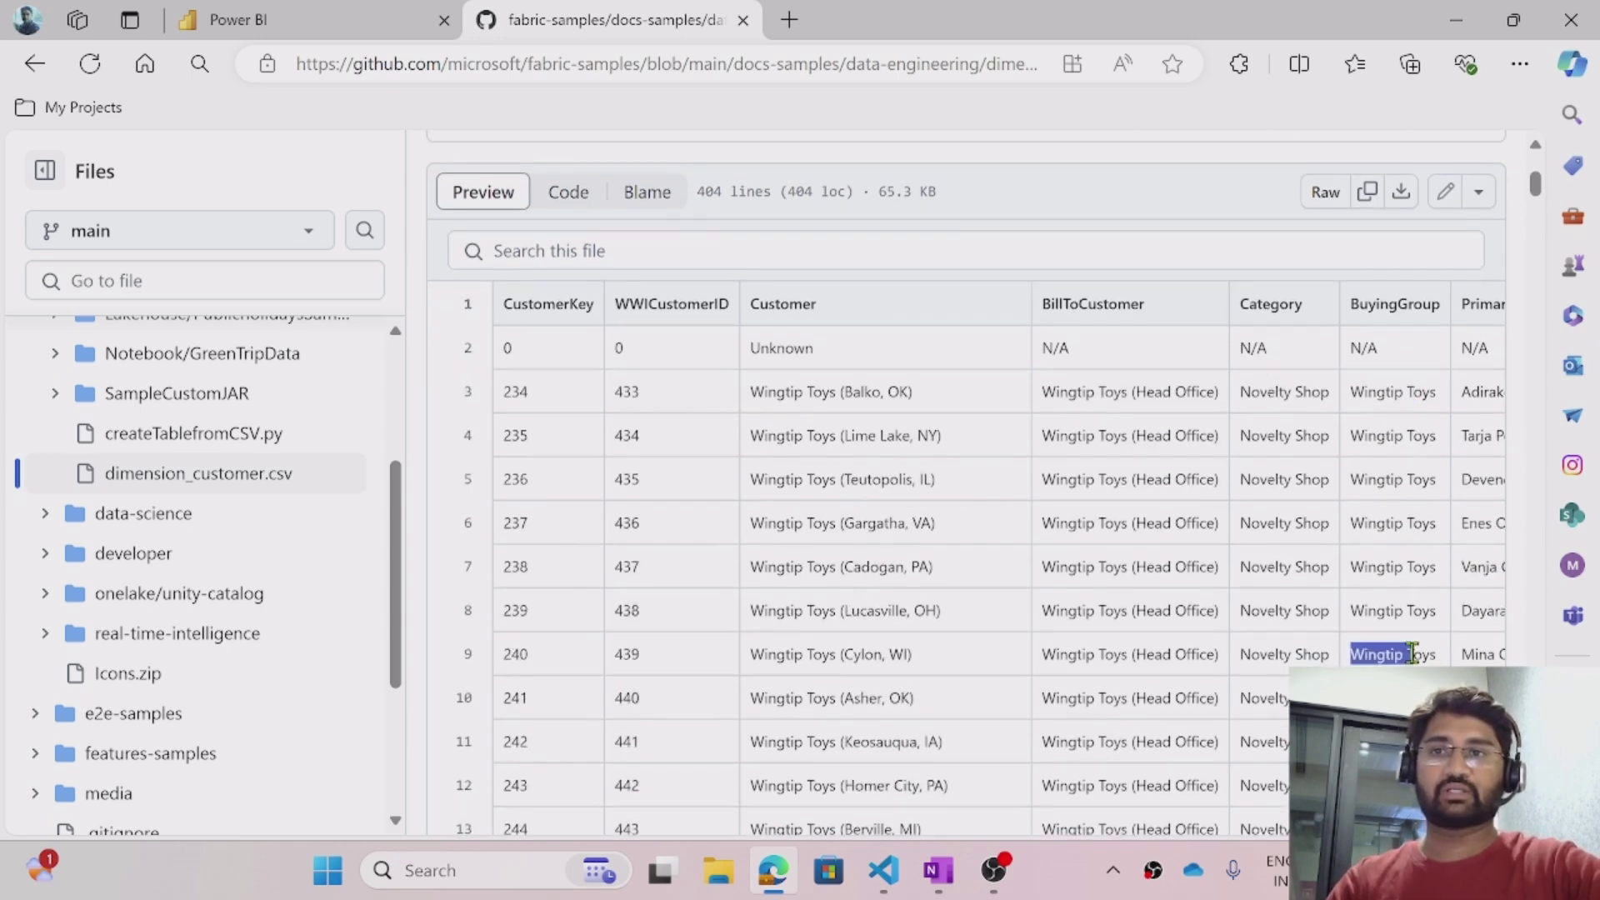
scroll(1354, 655, "down", 10)
scroll(966, 500, "down", 20)
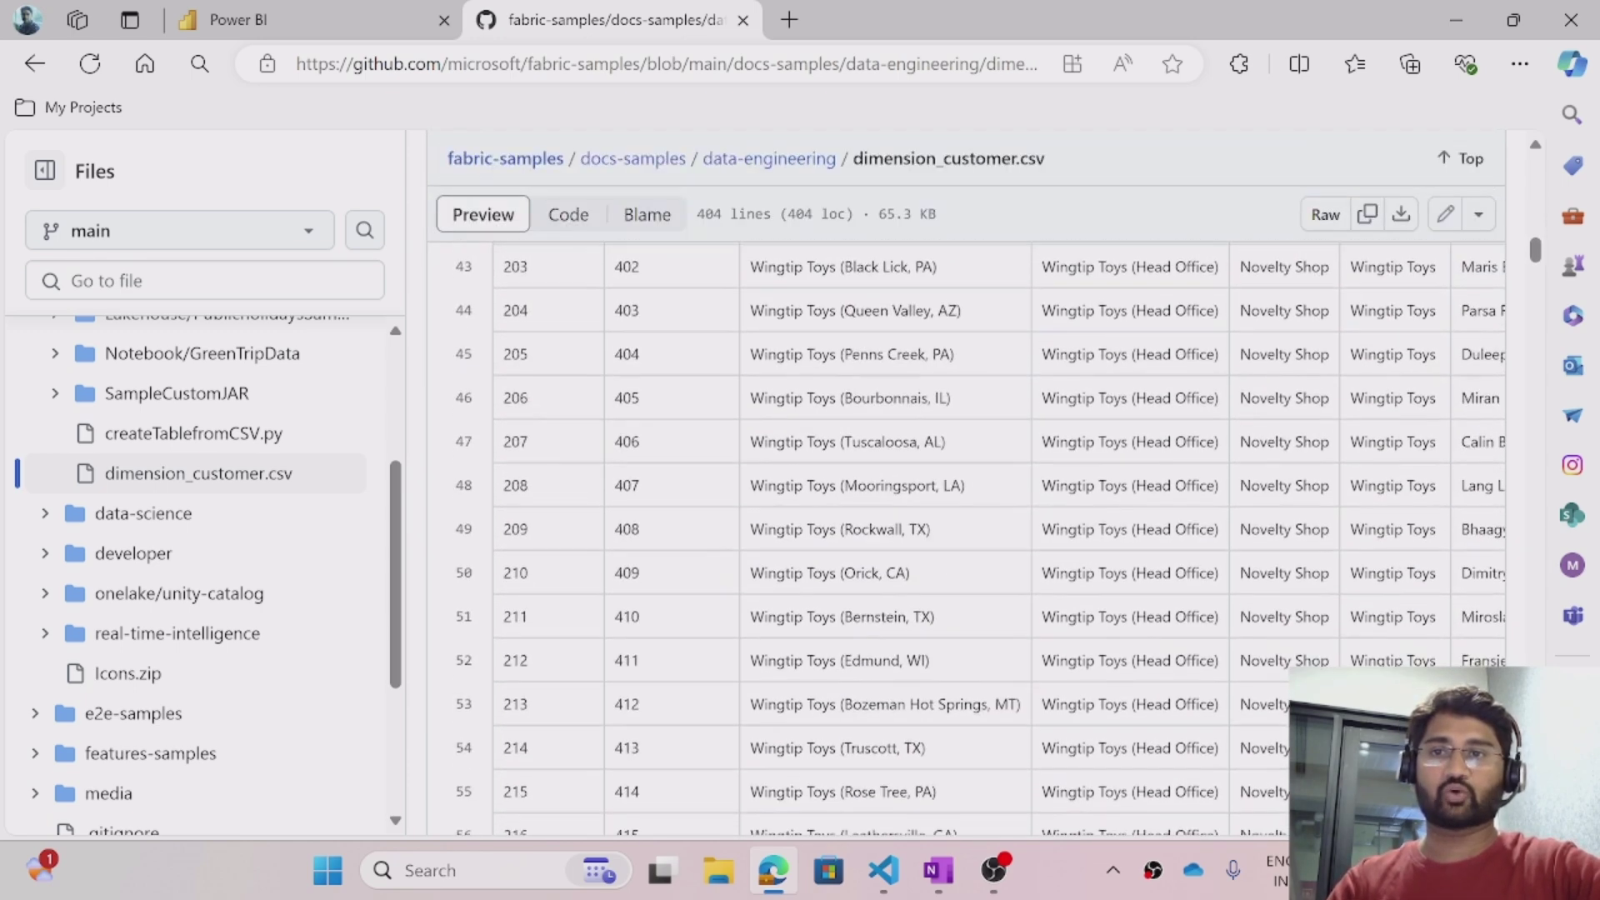
scroll(967, 500, "down", 20)
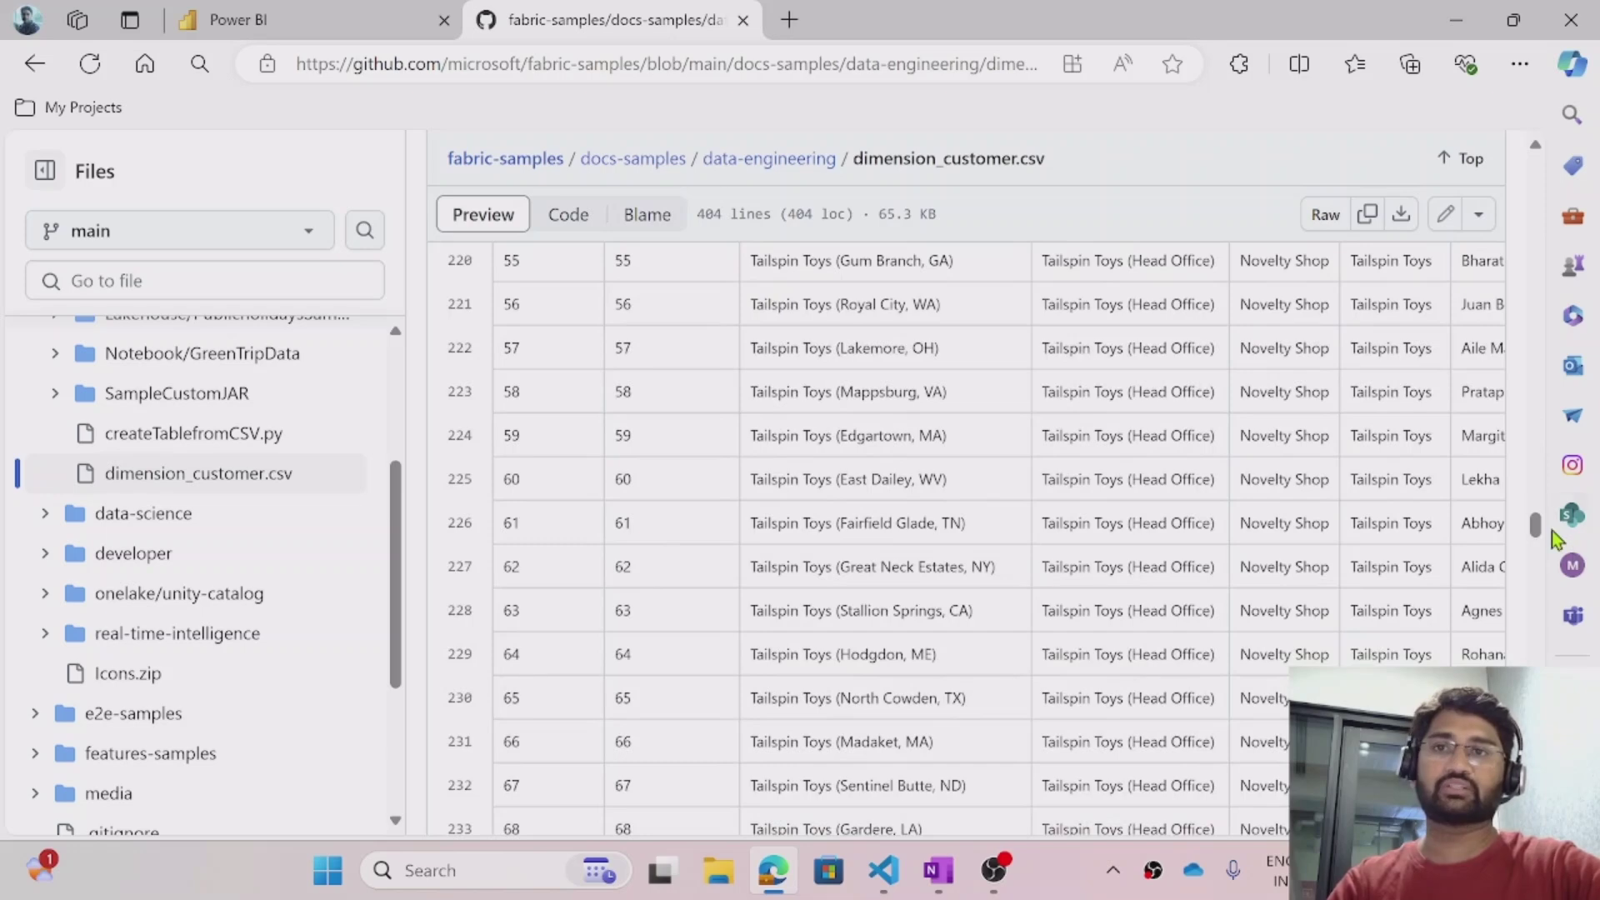
left_click_drag(1537, 522, 1541, 158)
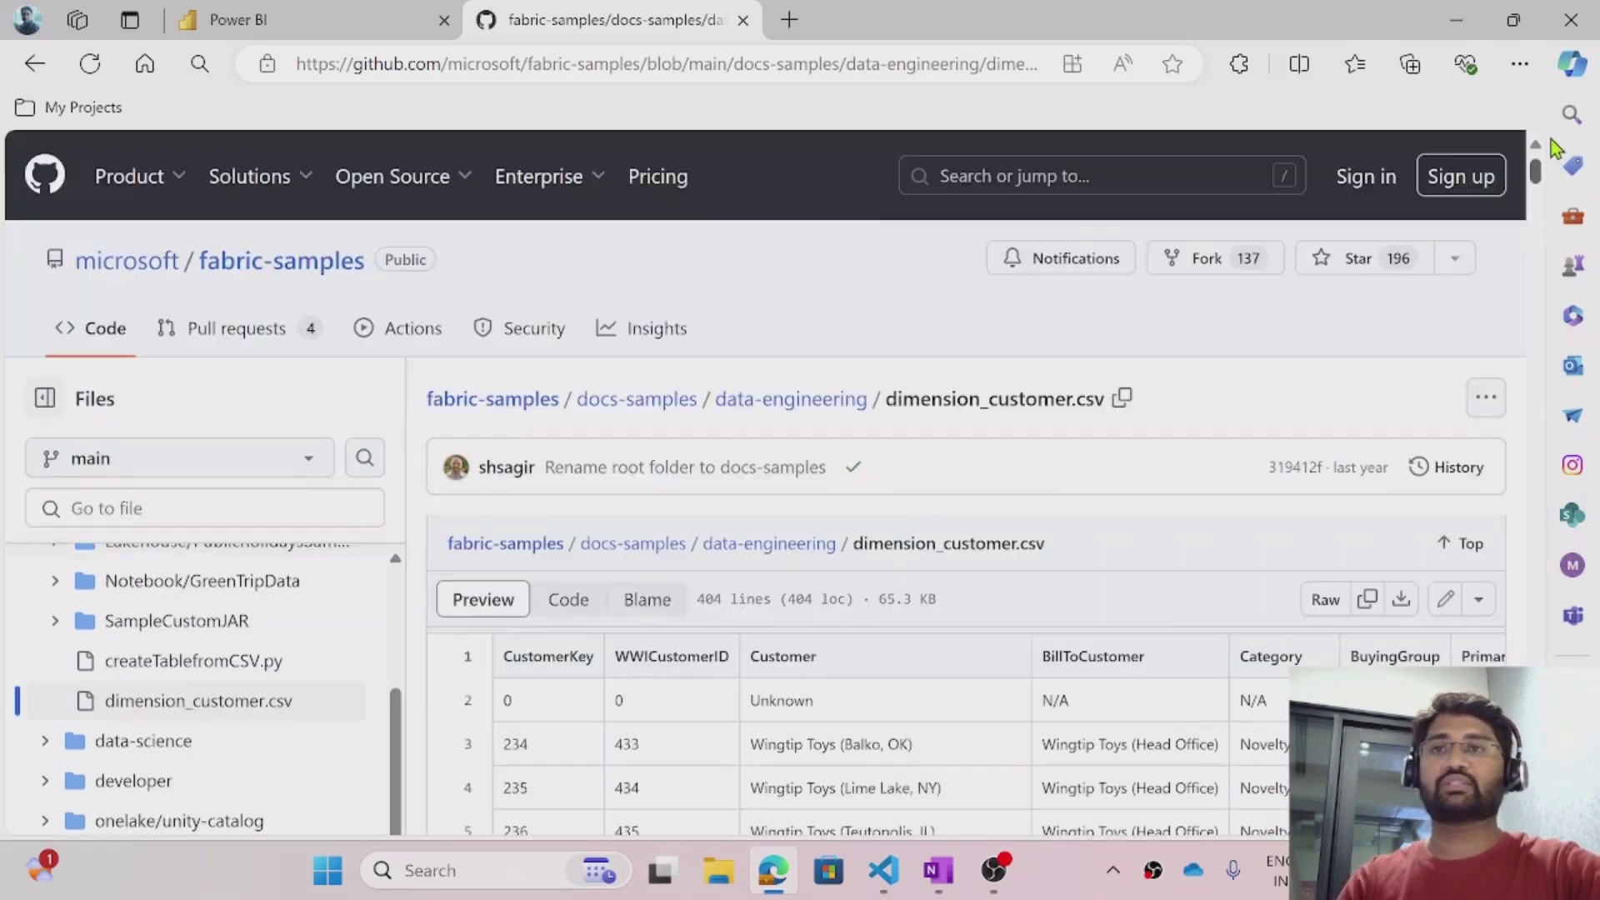
- Return to the Dataflow 1 browser tab and upload dimension_customer.csv from Downloads as the Text/CSV source
left_click(312, 22)
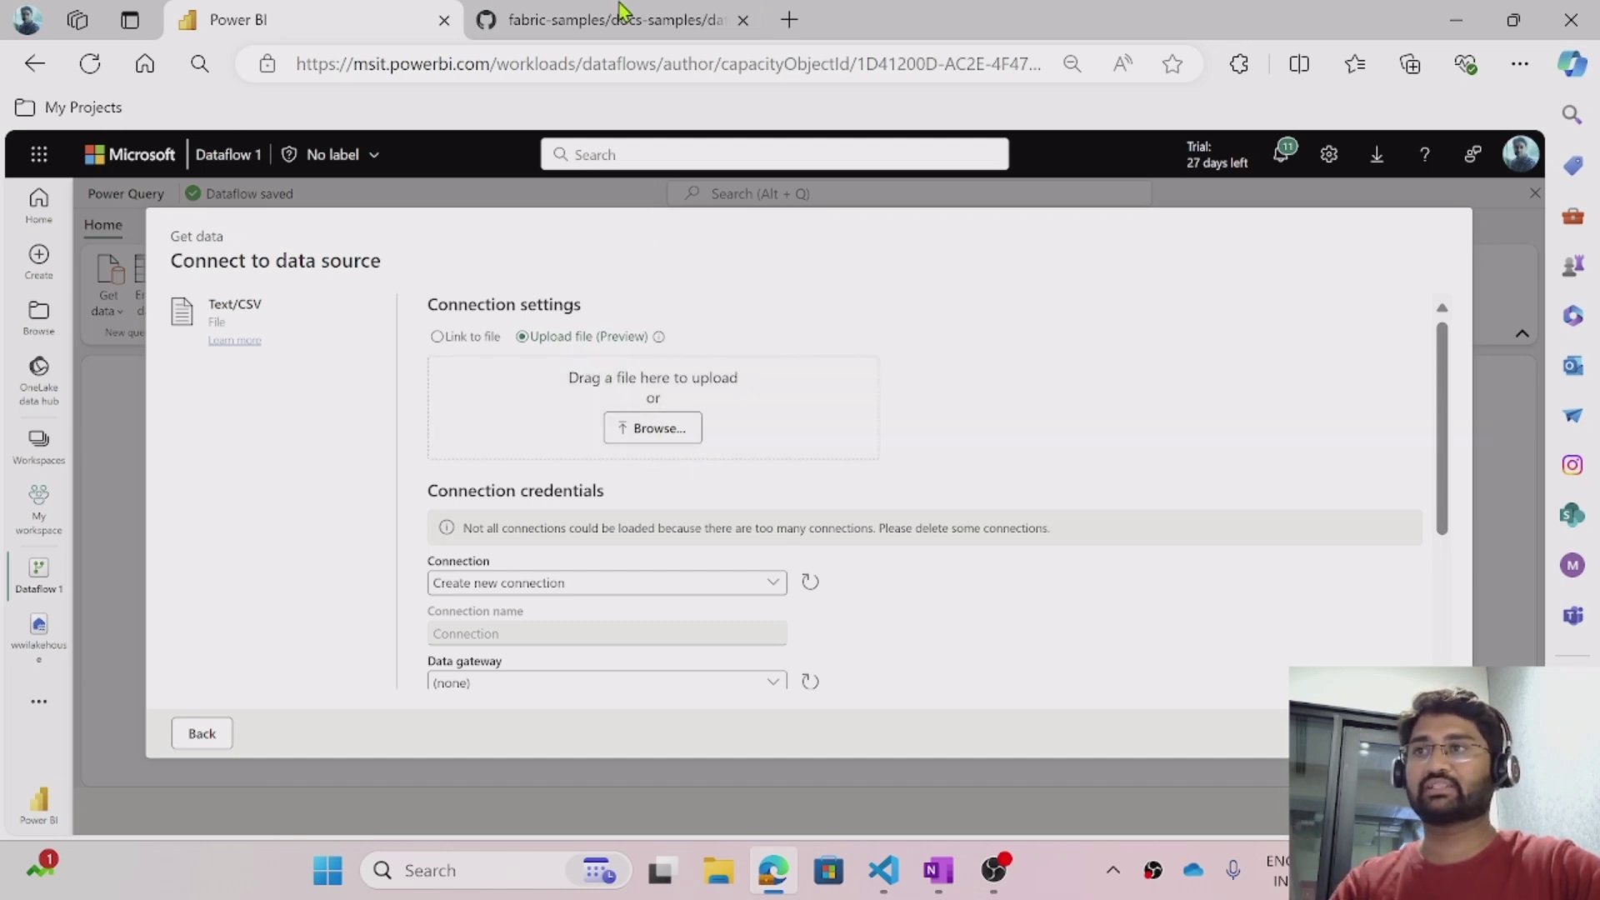
left_click(617, 18)
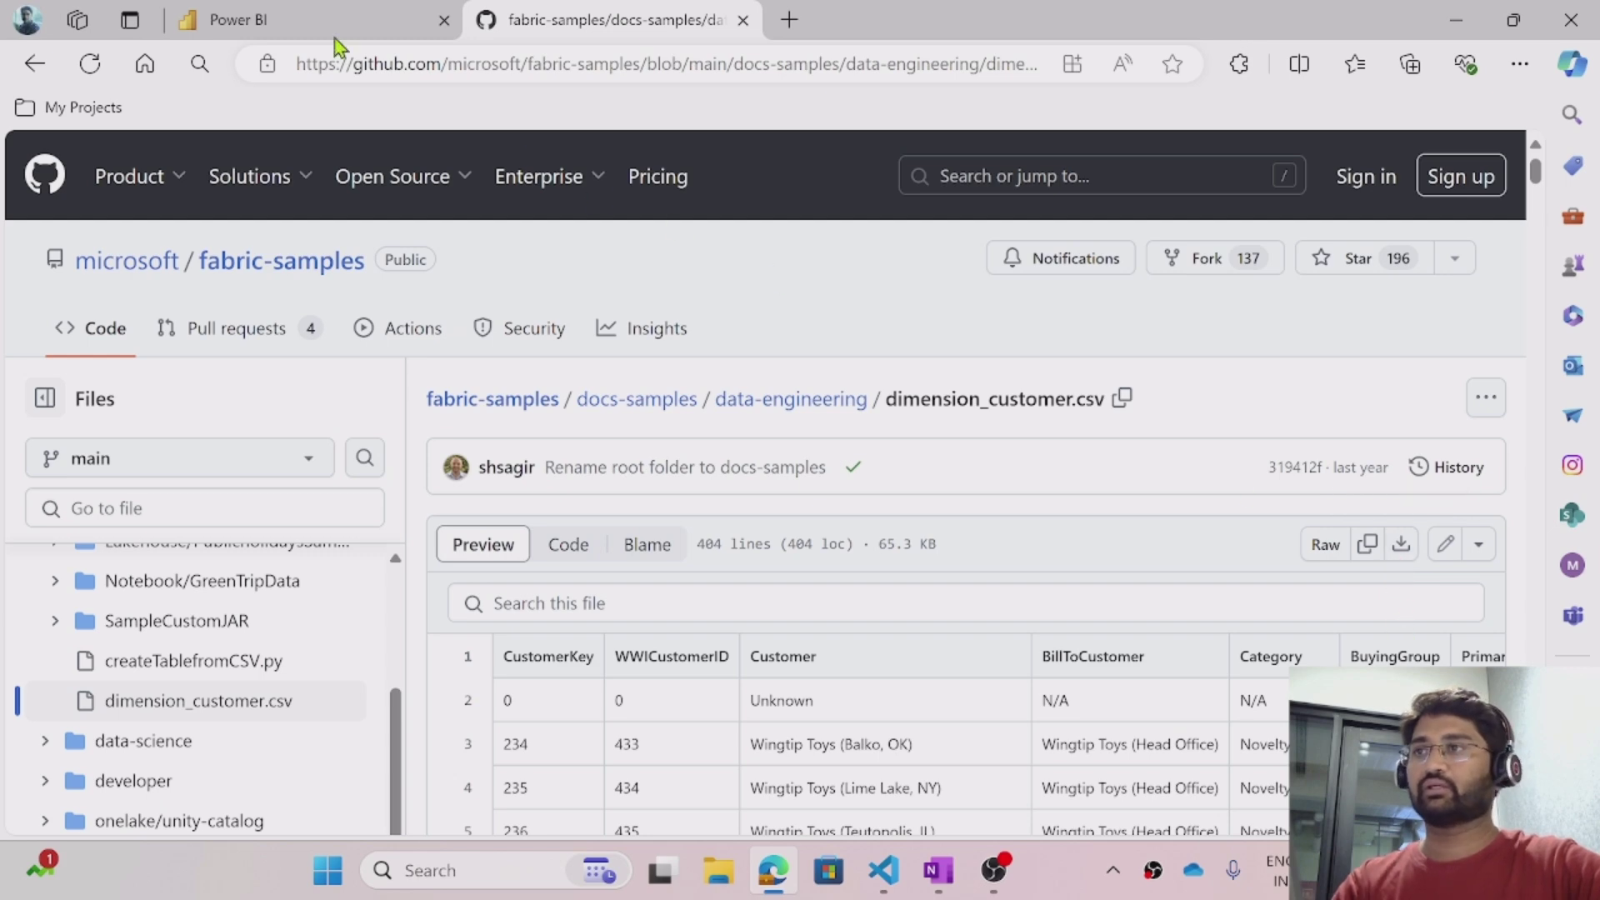
left_click(236, 25)
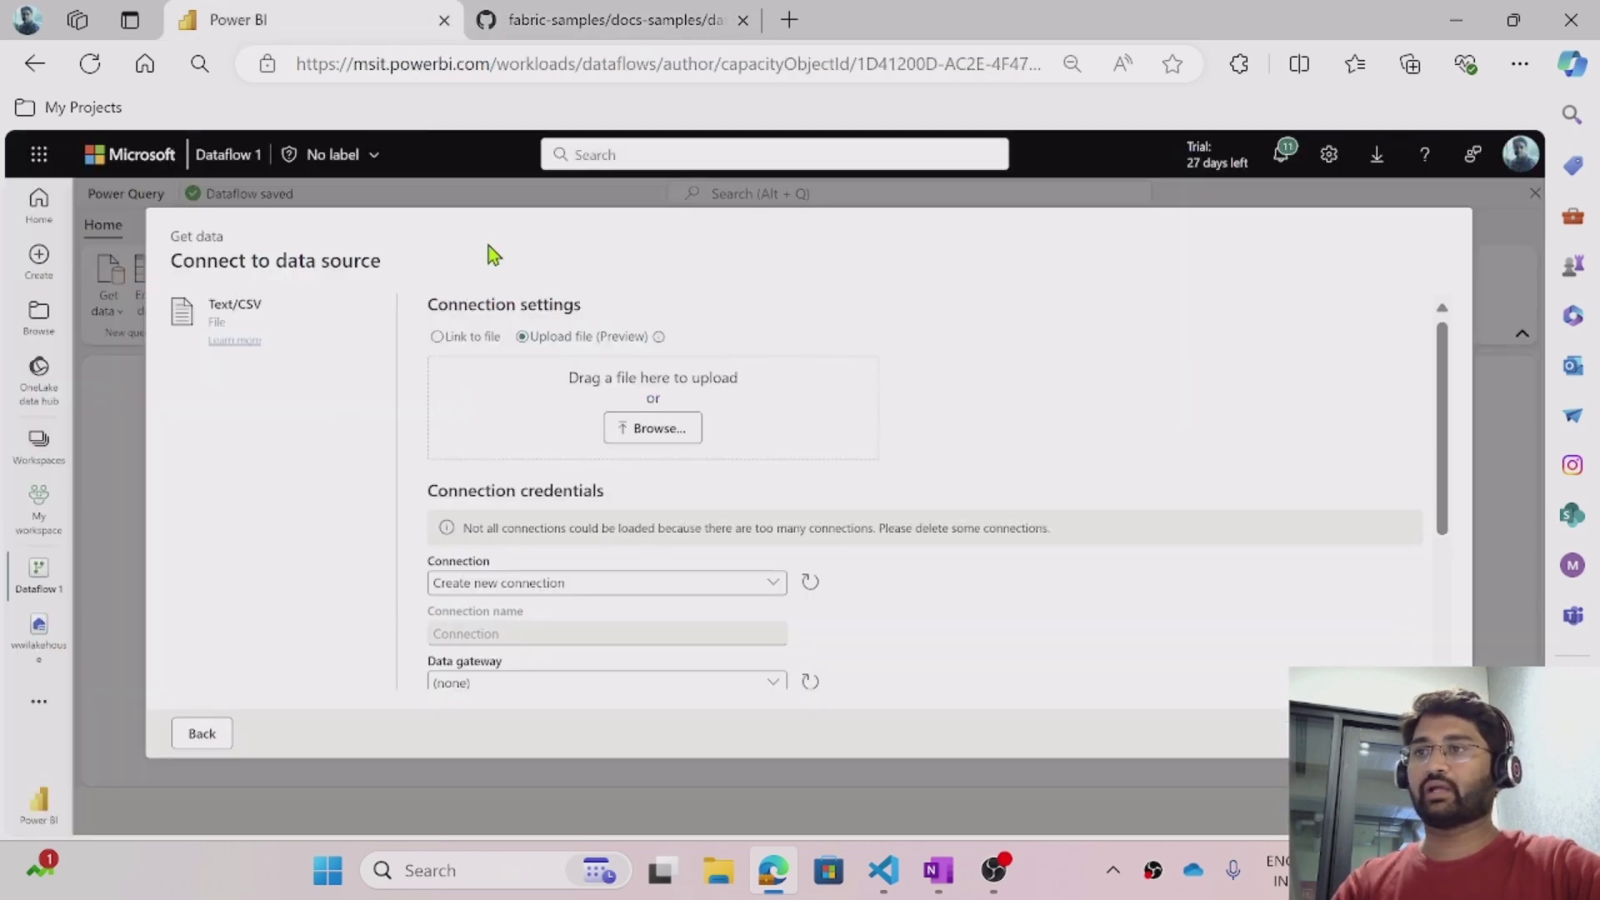
left_click(685, 435)
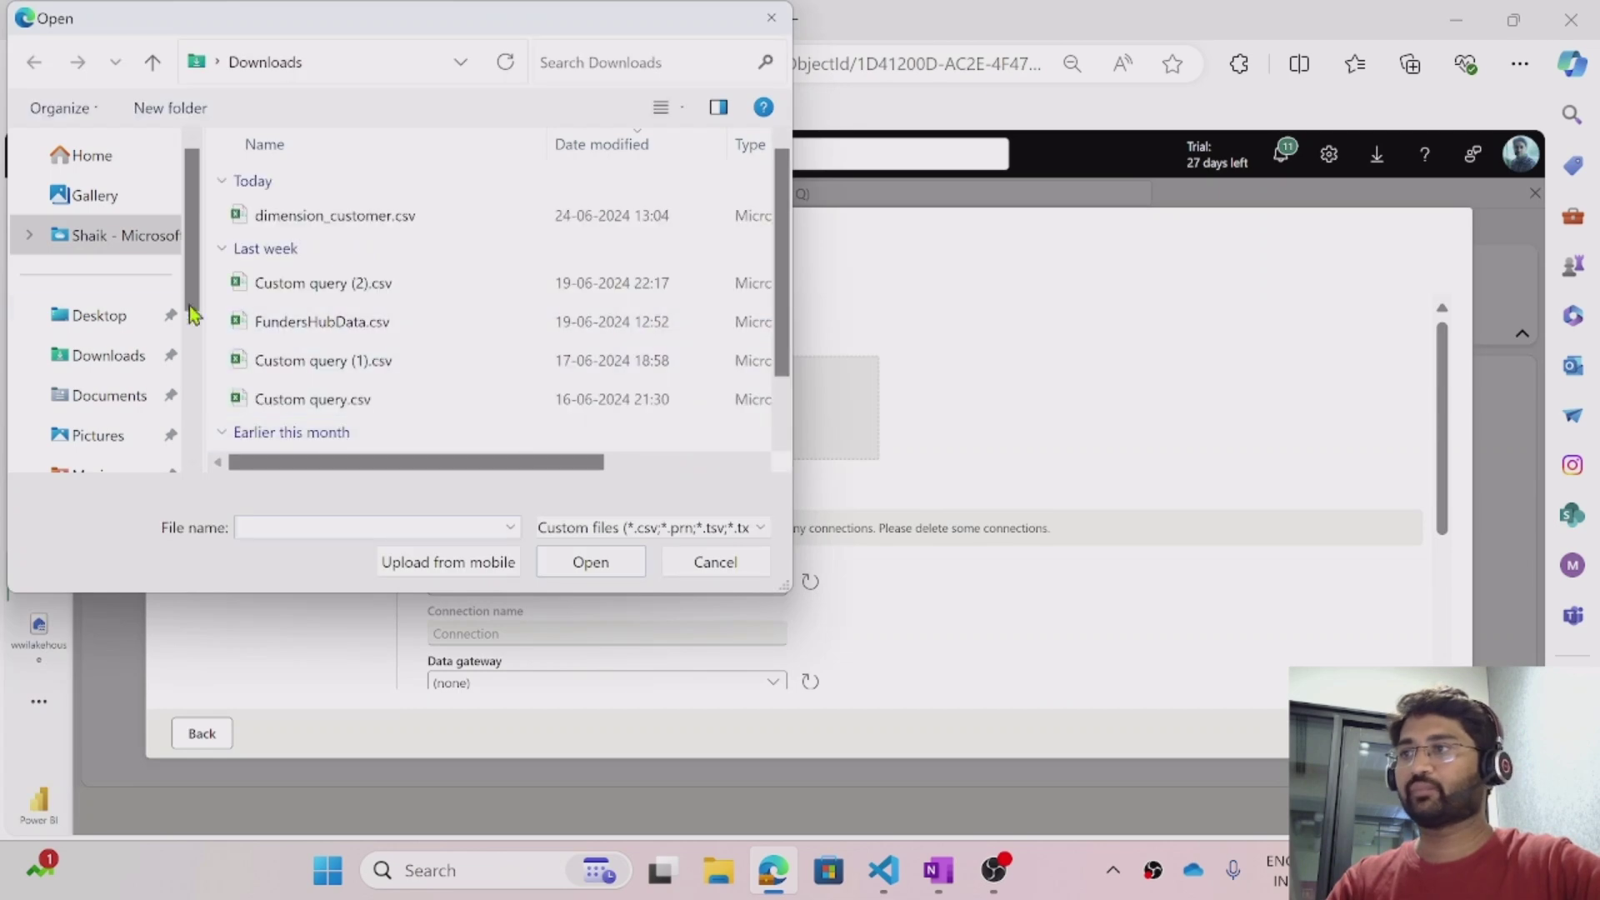
left_click(86, 356)
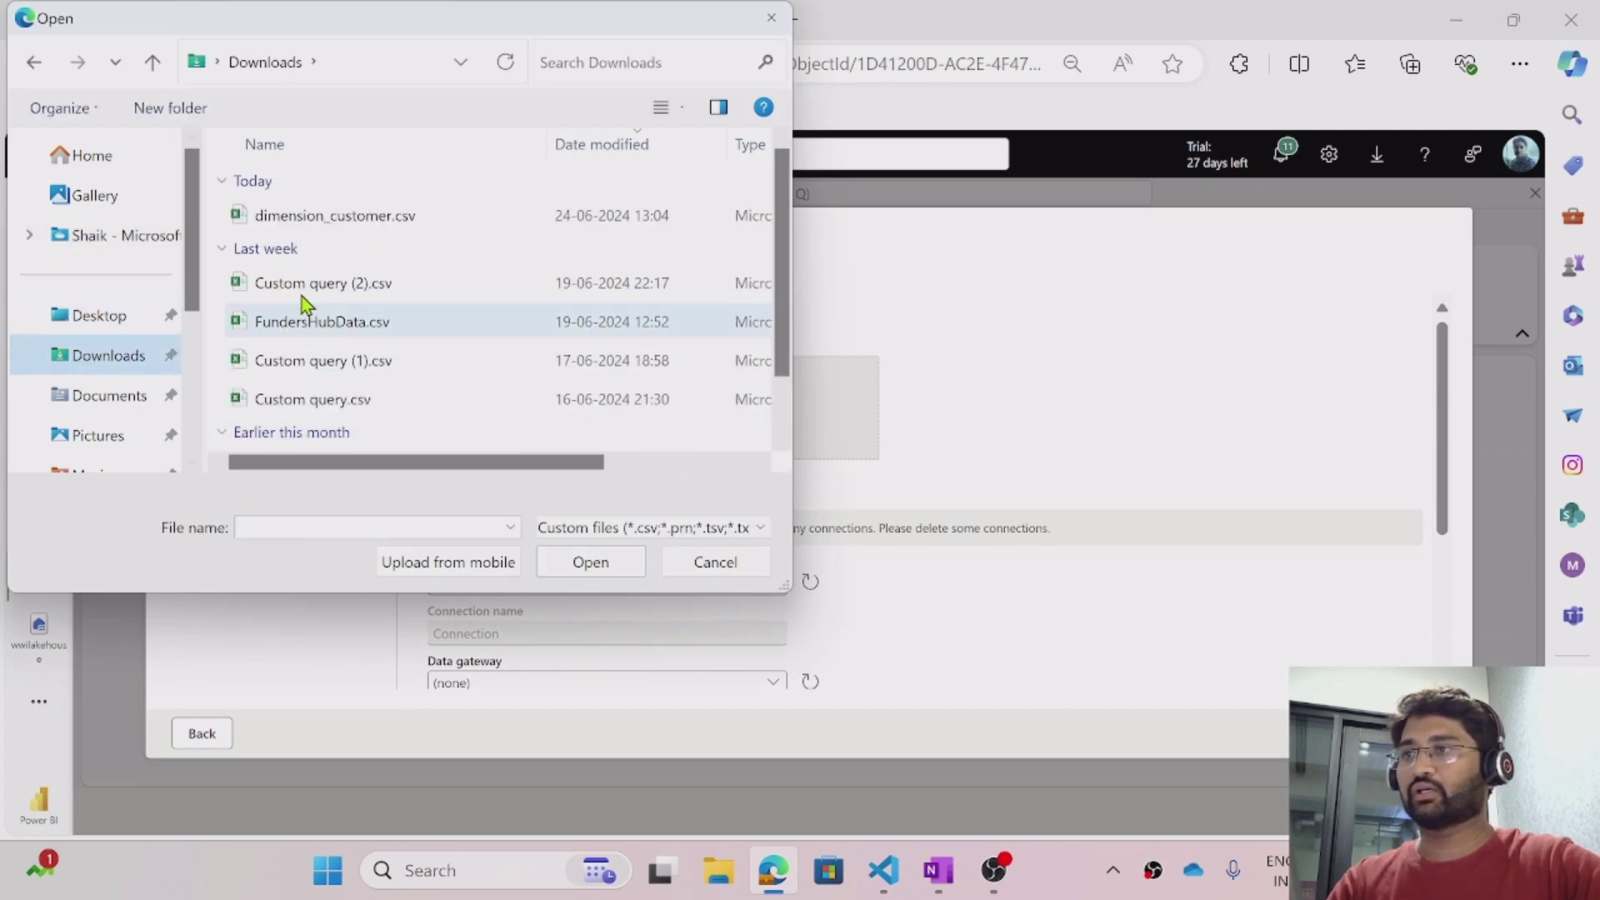
left_click(393, 215)
left_click(591, 562)
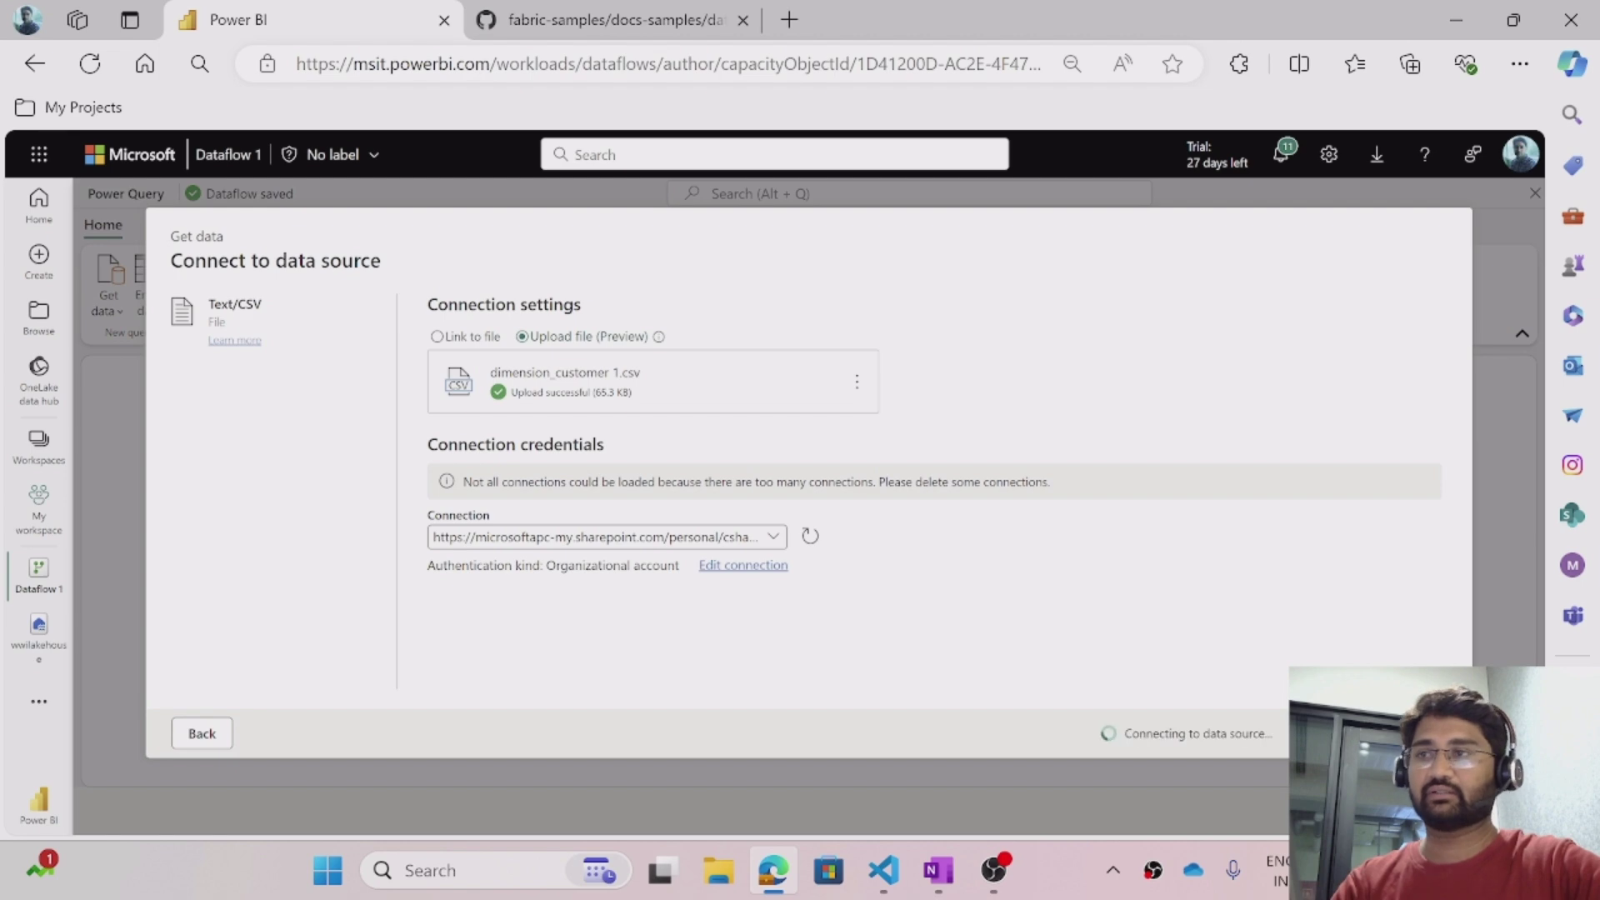
- Check the previewed file data and create the dataflow query from it
scroll(910, 574, "down", 10)
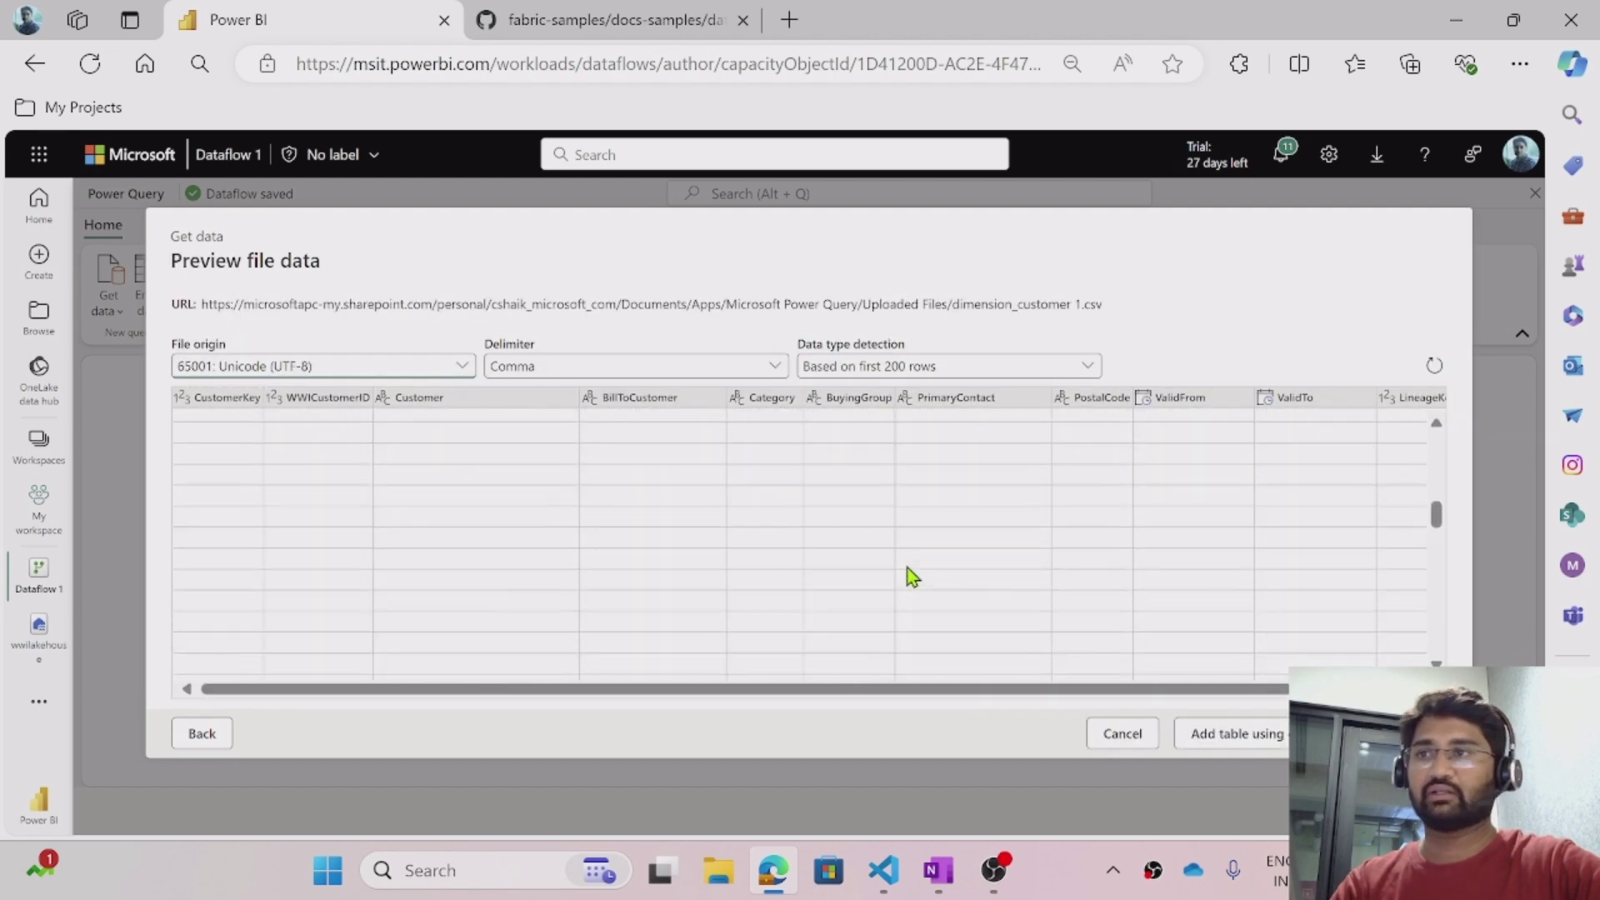
scroll(910, 575, "up", 10)
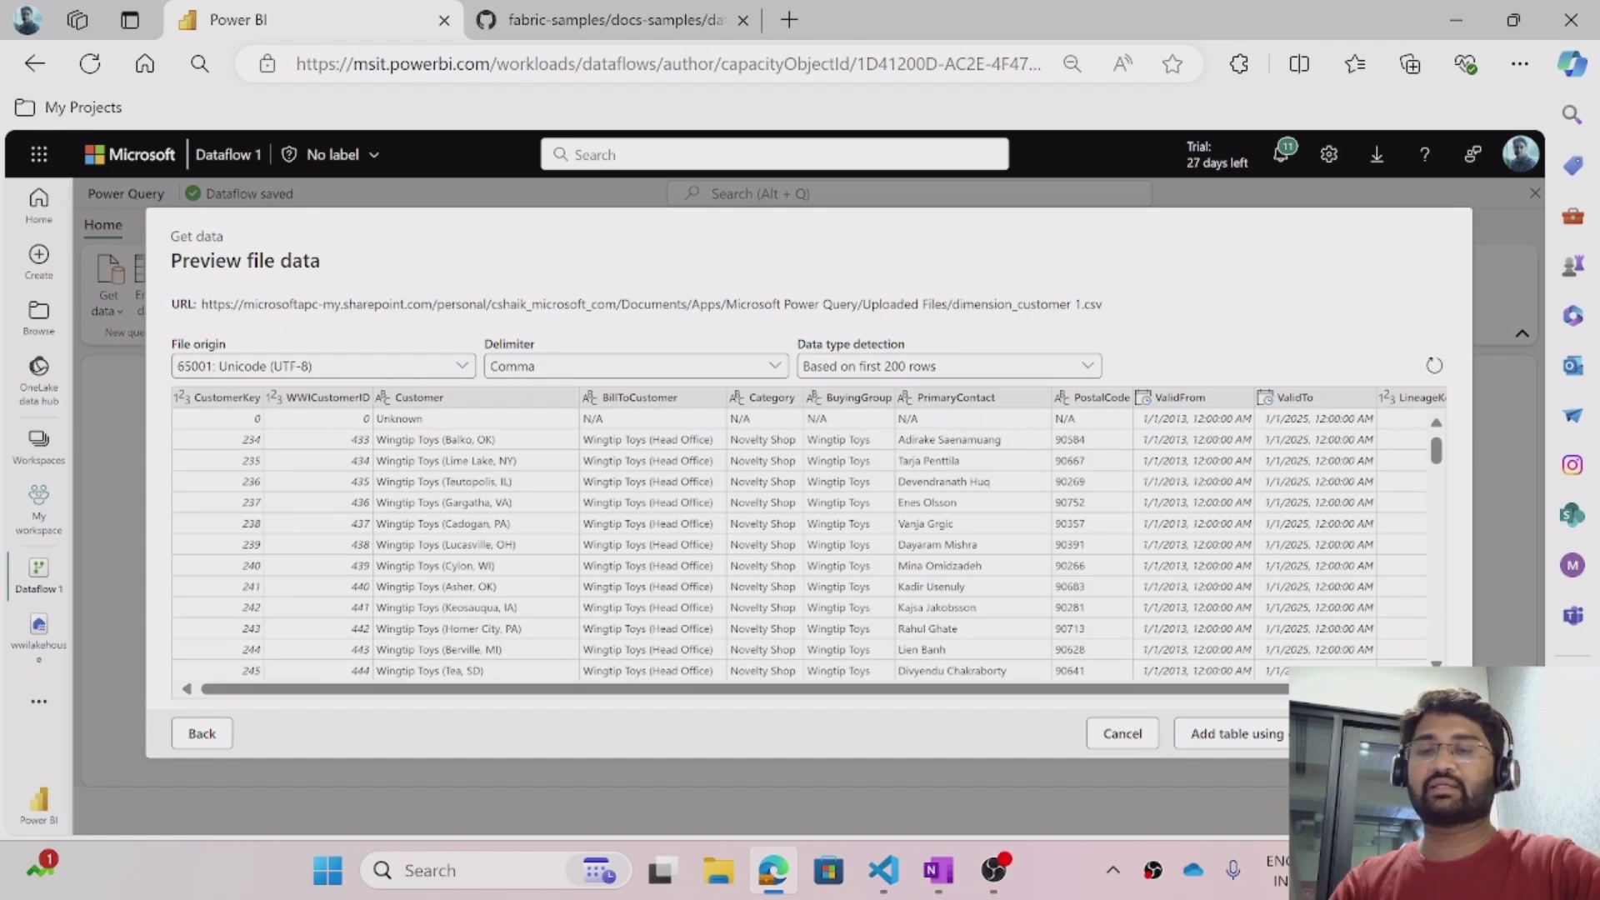
left_click(1333, 733)
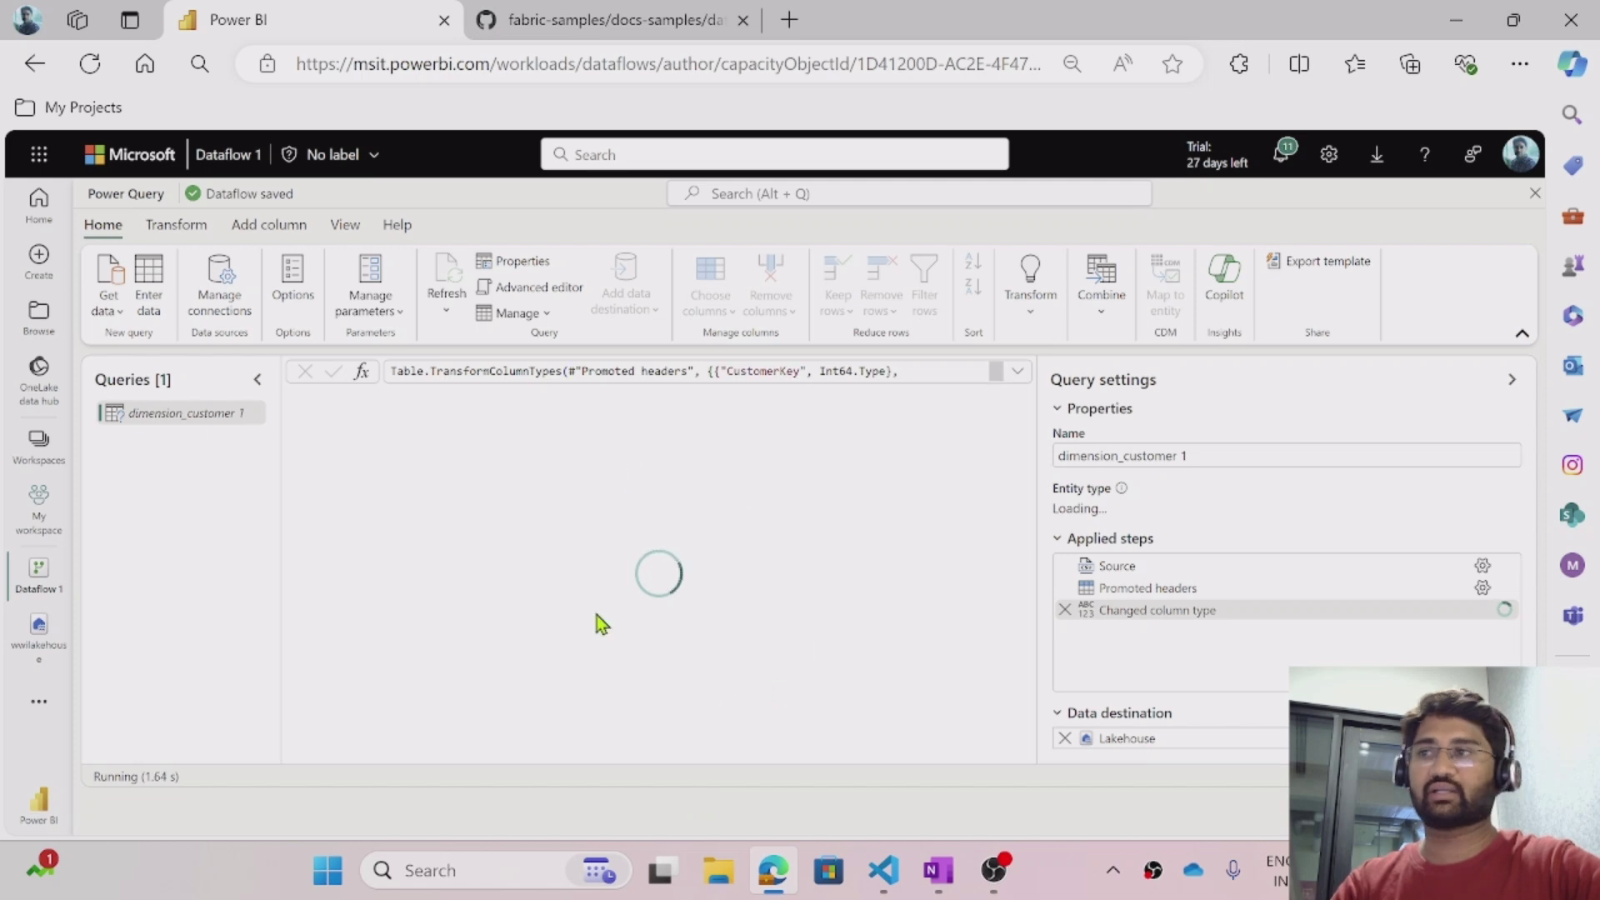
- Rename the query as dimension_customer
left_click(1226, 458)
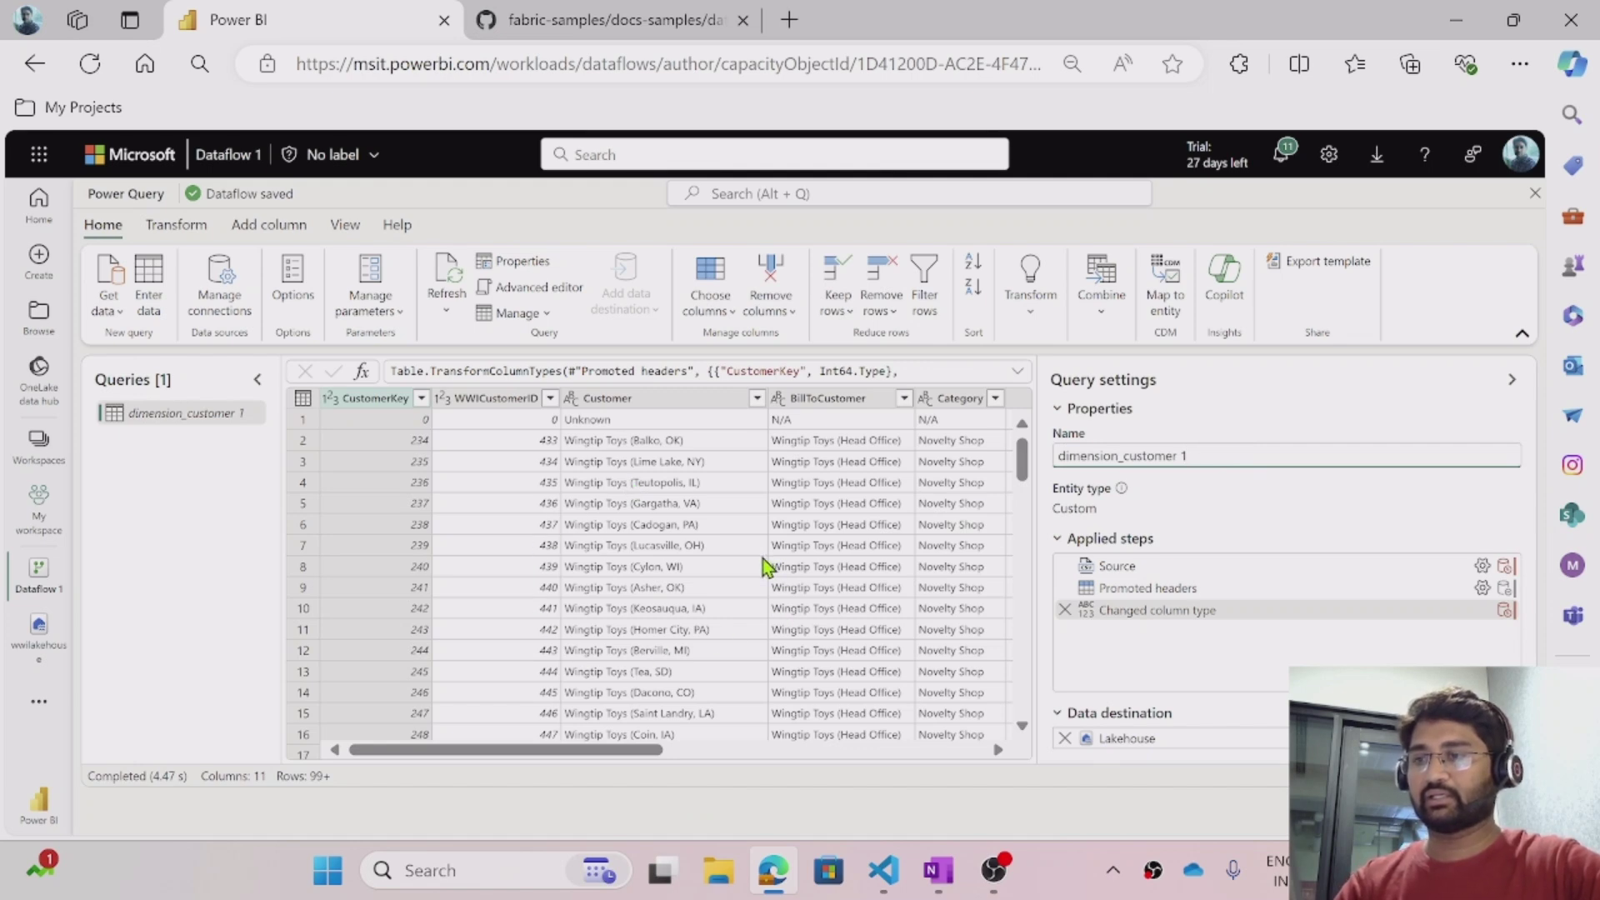
mouse_move(840, 331)
left_mouse_down()
mouse_move(451, 329)
mouse_move(248, 459)
mouse_move(314, 664)
mouse_move(968, 794)
mouse_move(1013, 527)
mouse_move(796, 356)
left_mouse_up()
mouse_move(1239, 444)
left_mouse_down()
mouse_move(1020, 483)
mouse_move(1265, 466)
mouse_move(1259, 435)
left_mouse_up()
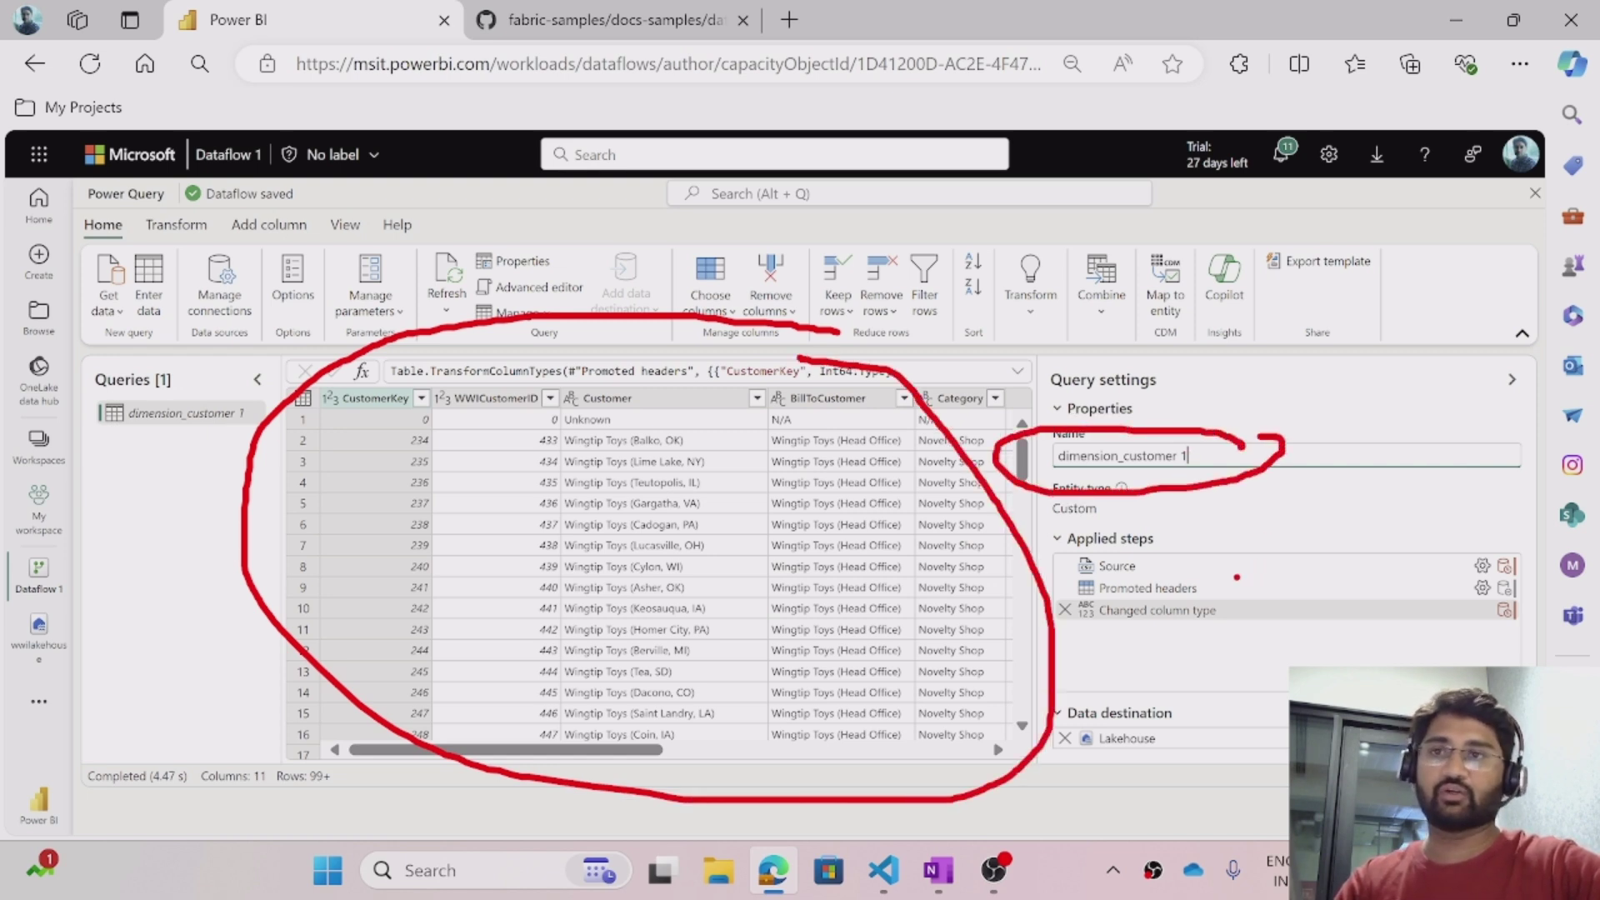
key("Escape")
key("BackSpace")
key("BackSpace")
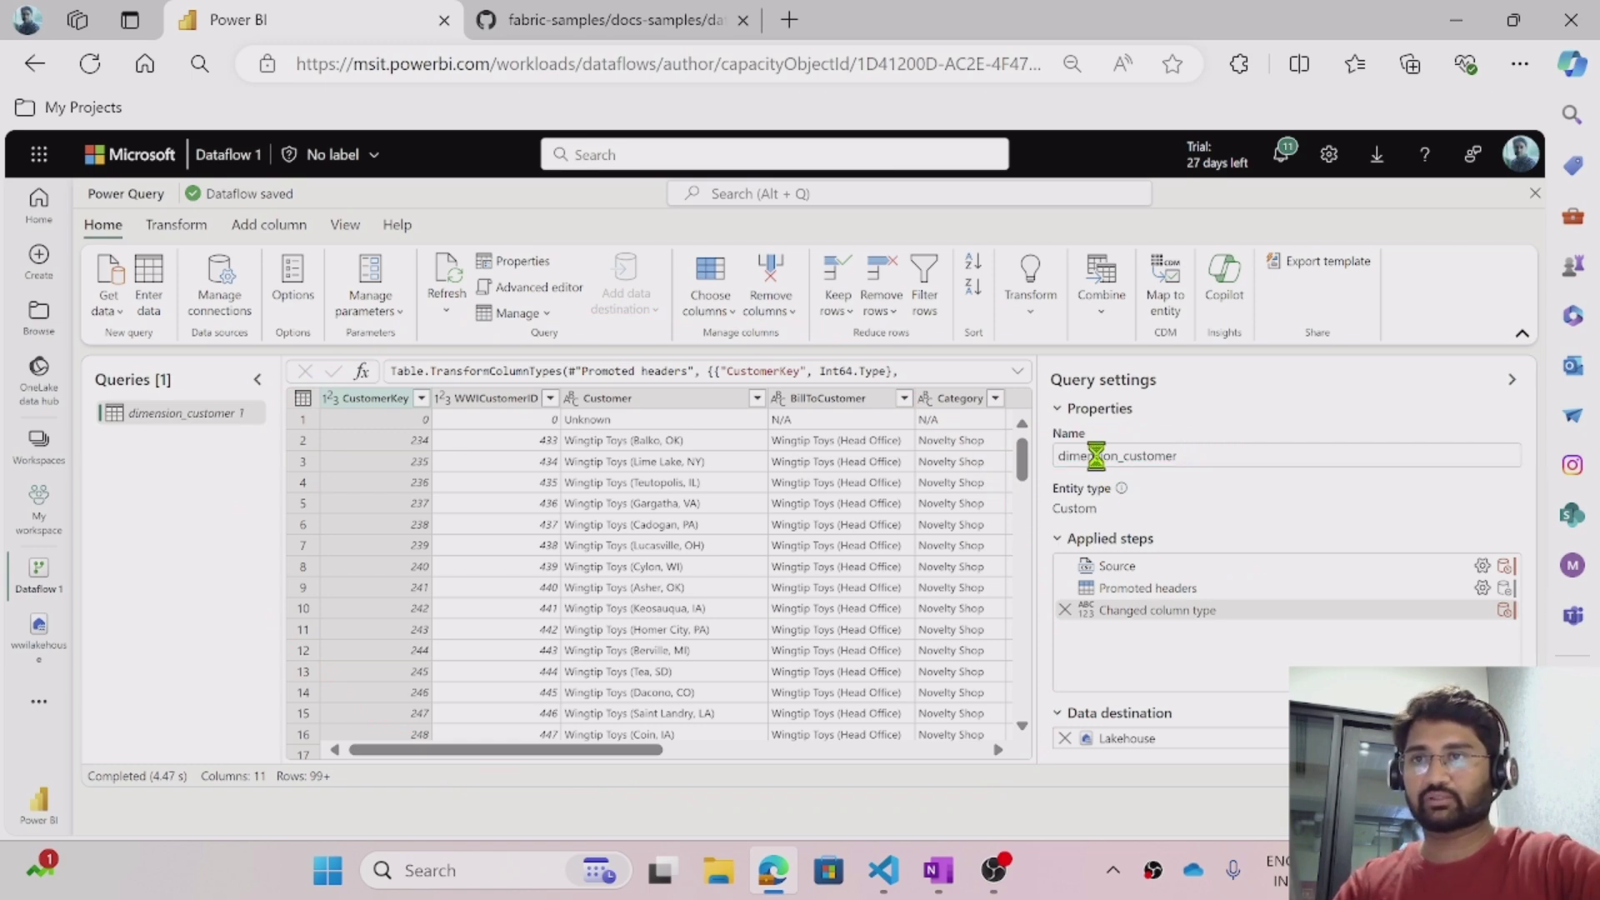
left_click(1258, 508)
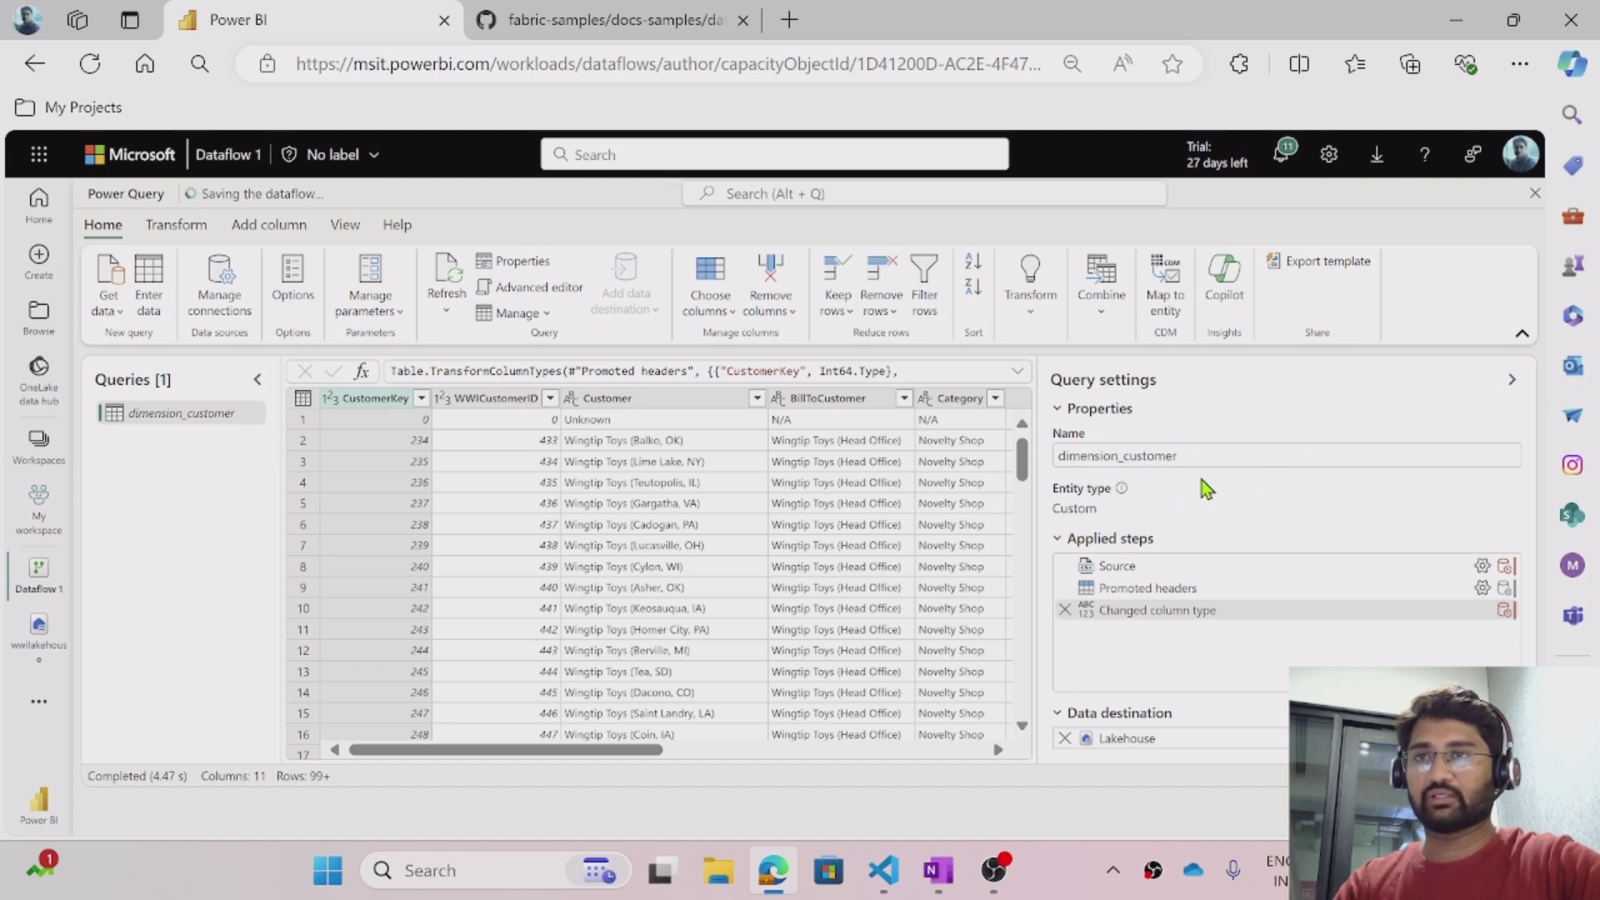
- Replace the query's name with dimCust
left_click(1258, 472)
key("BackSpace")
key("BackSpace")
key("BackSpace")
key("BackSpace")
key("BackSpace")
key("BackSpace")
key("BackSpace")
key("BackSpace")
key("BackSpace")
key("BackSpace")
key("BackSpace")
key("BackSpace")
key("BackSpace")
key("BackSpace")
key("BackSpace")
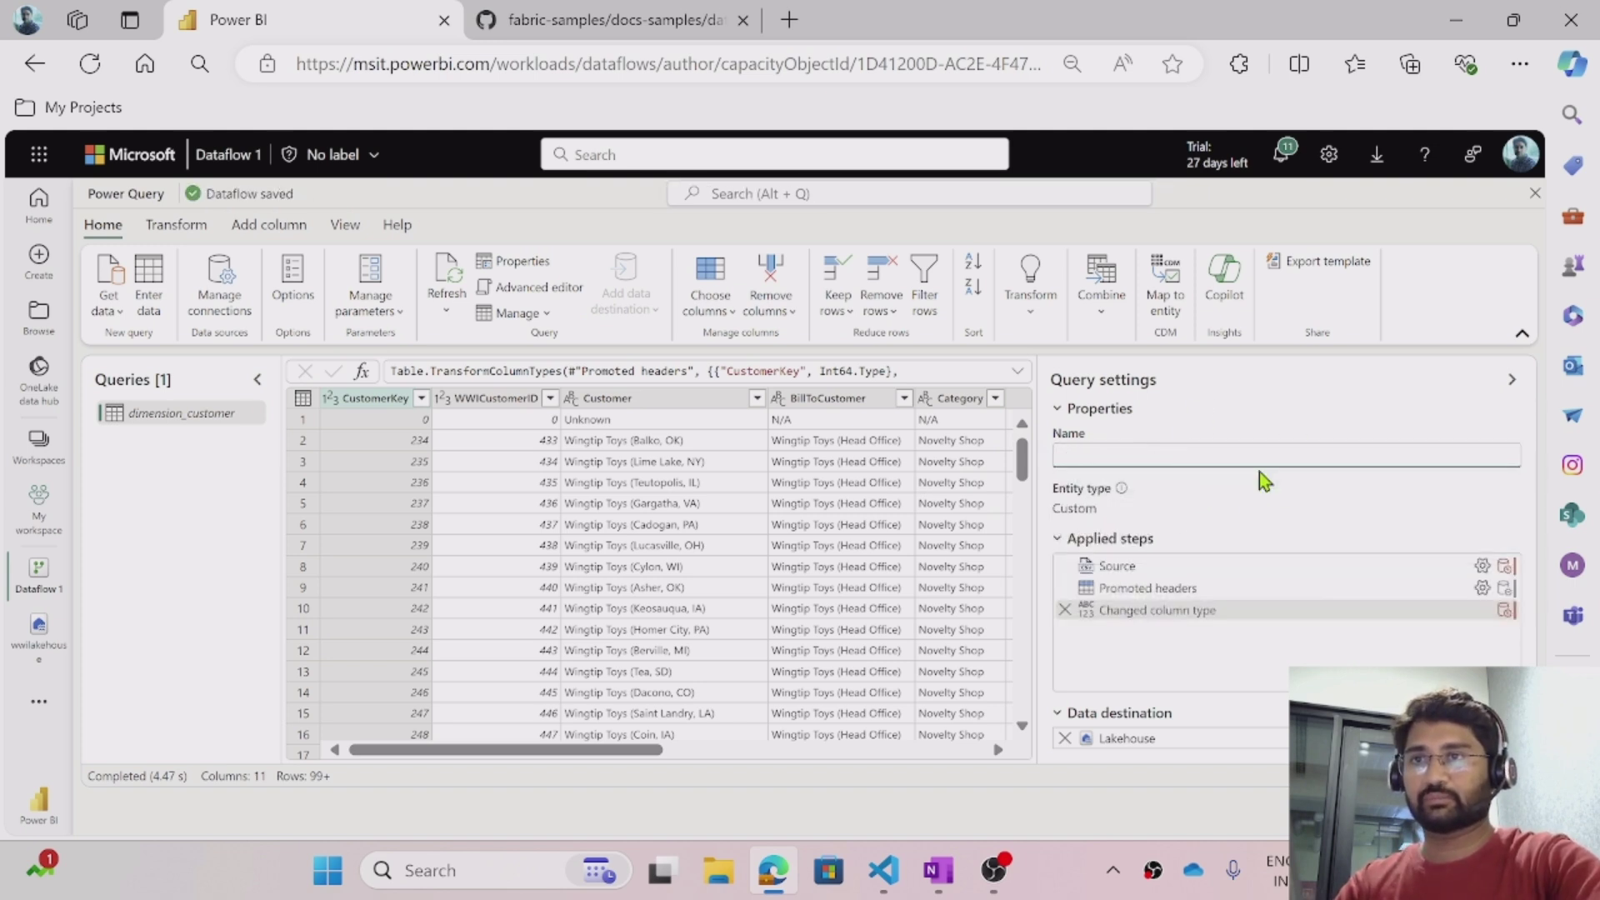
type("Cust")
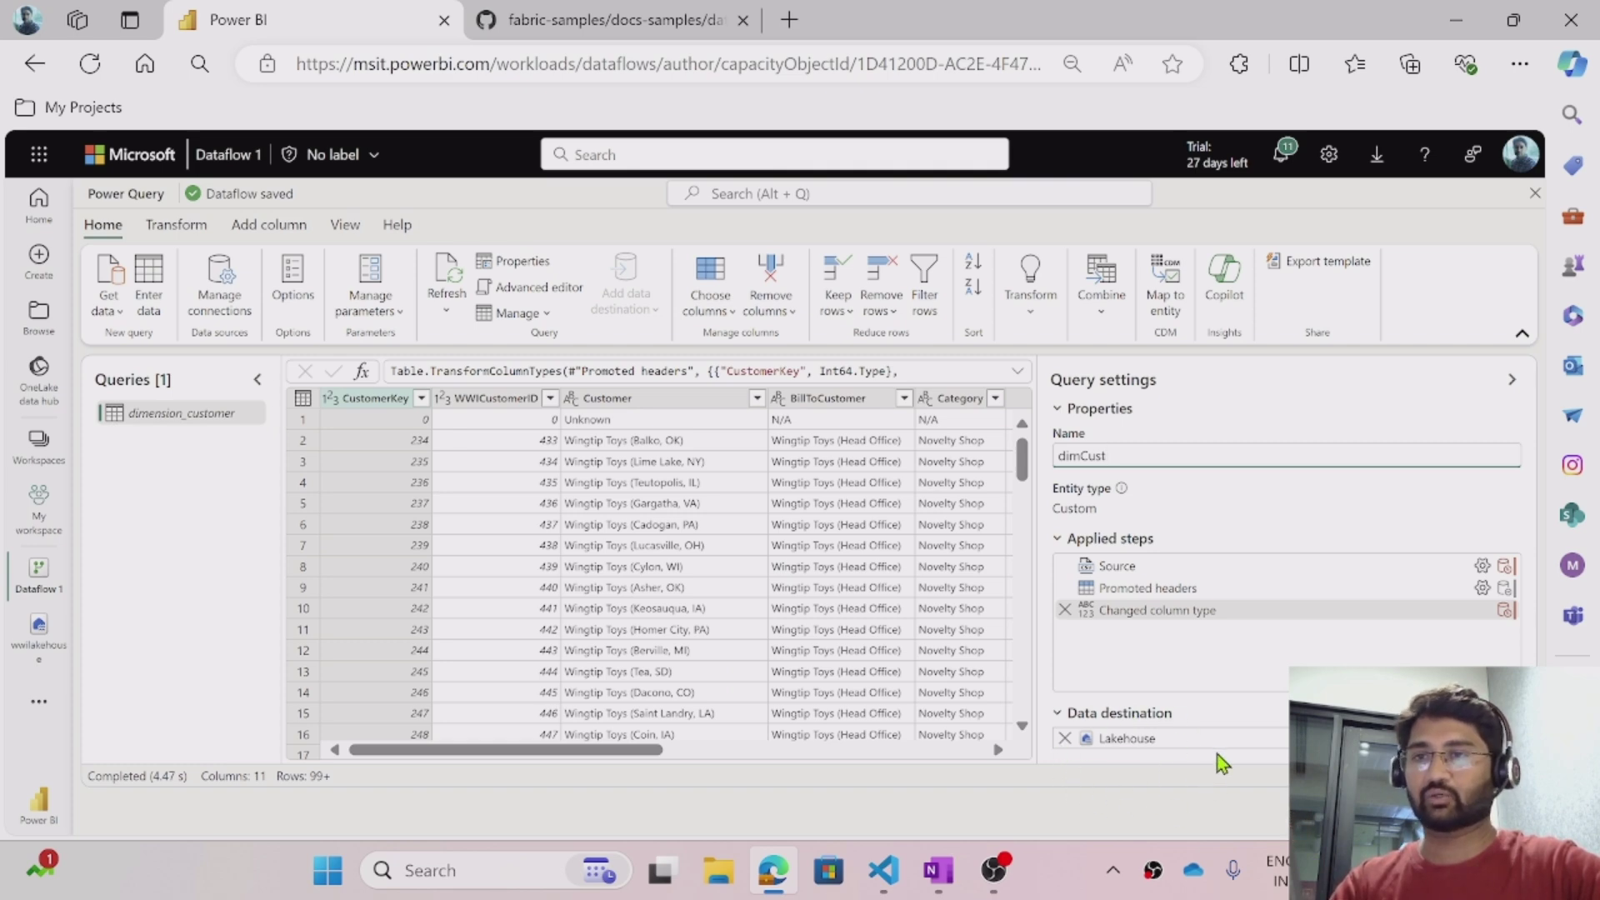
- Remove the existing Lakehouse data destination from the dimCust query
left_click_drag(1182, 739, 1233, 737)
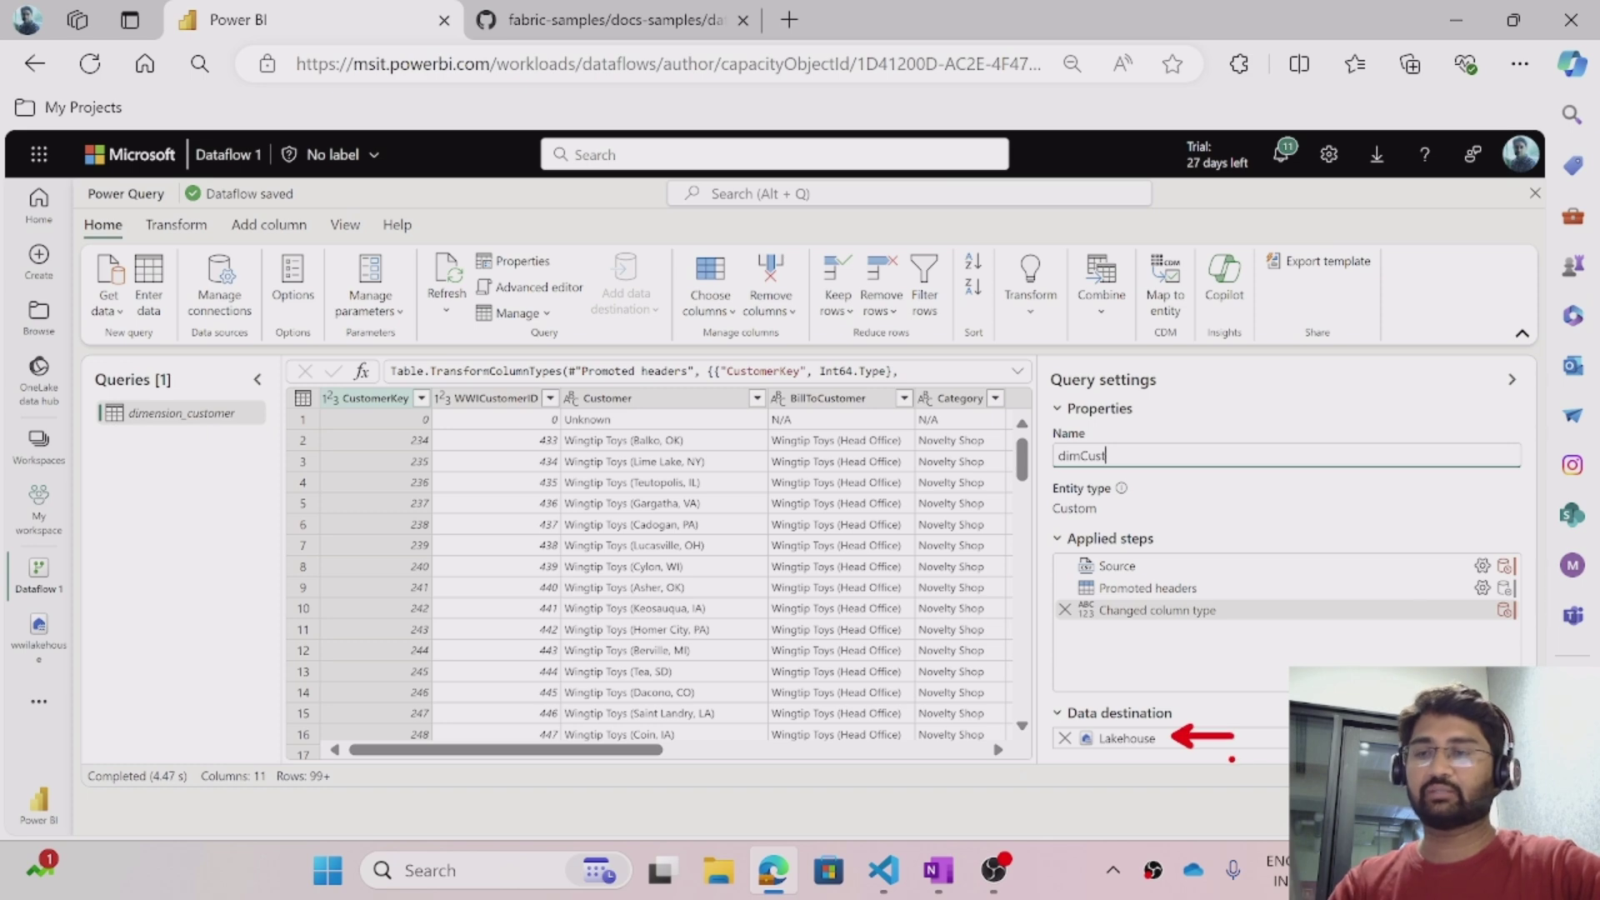
key("Escape")
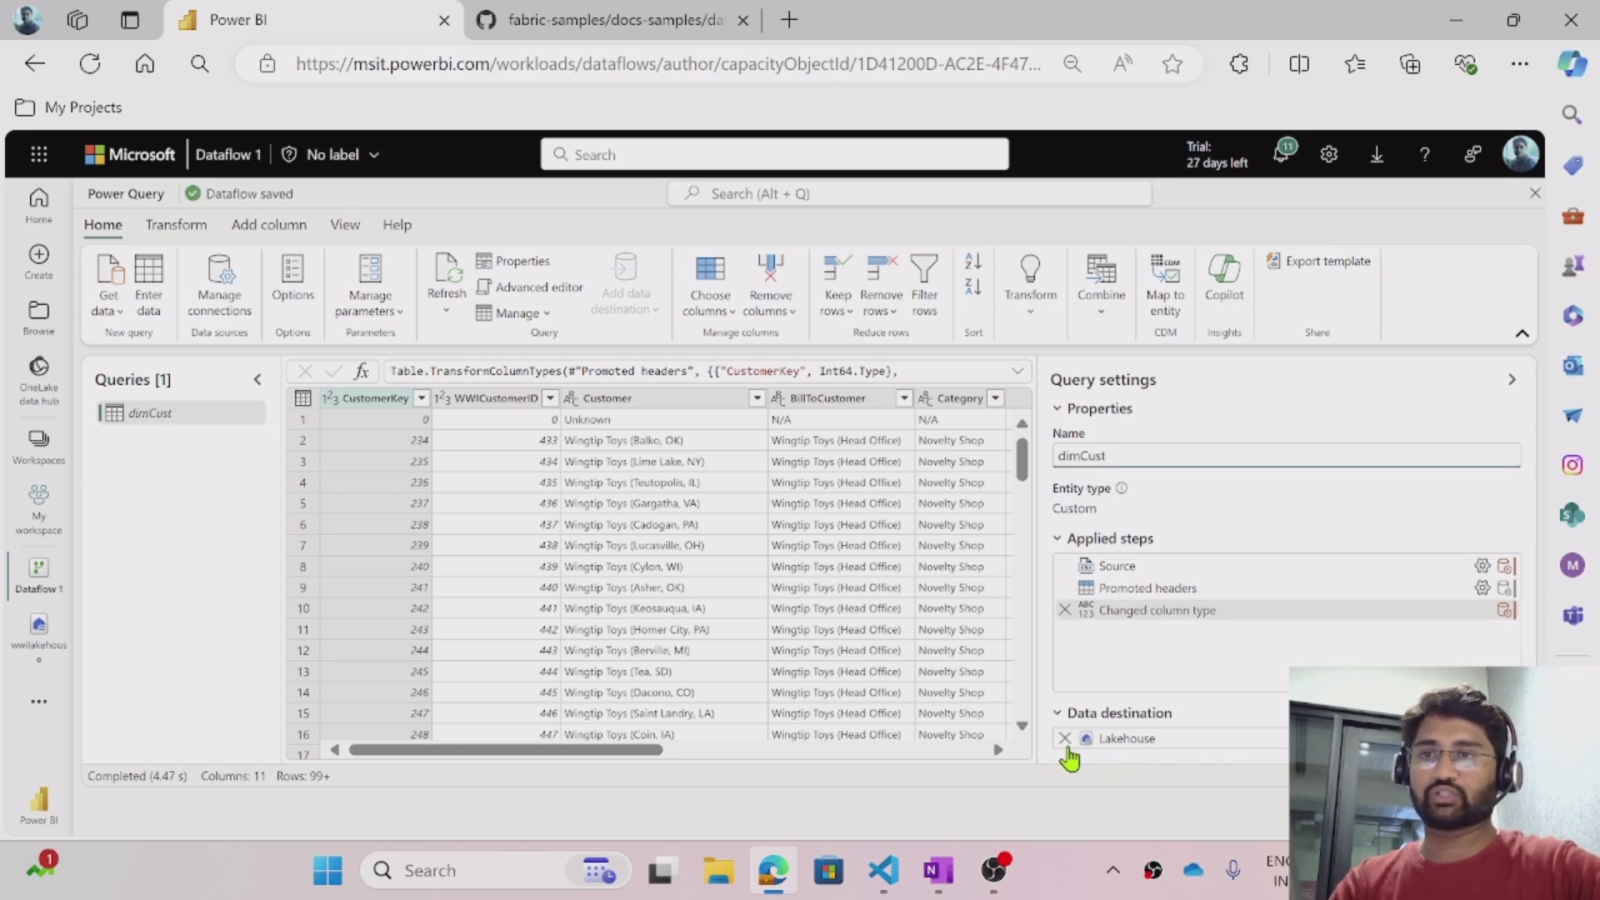
left_click(1064, 740)
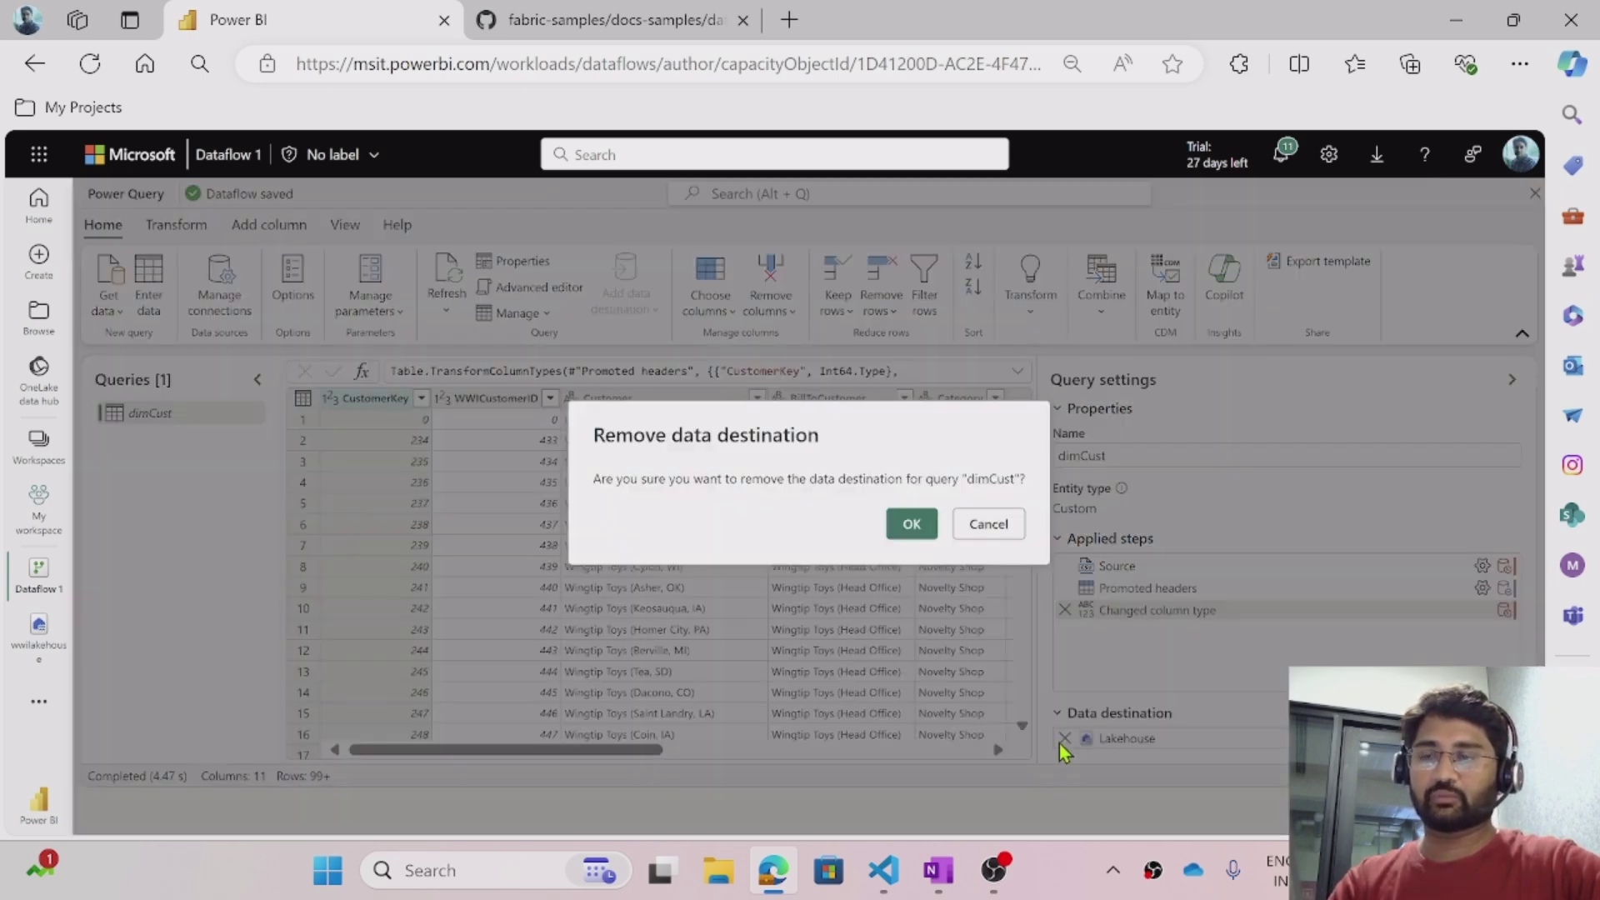
left_click(913, 526)
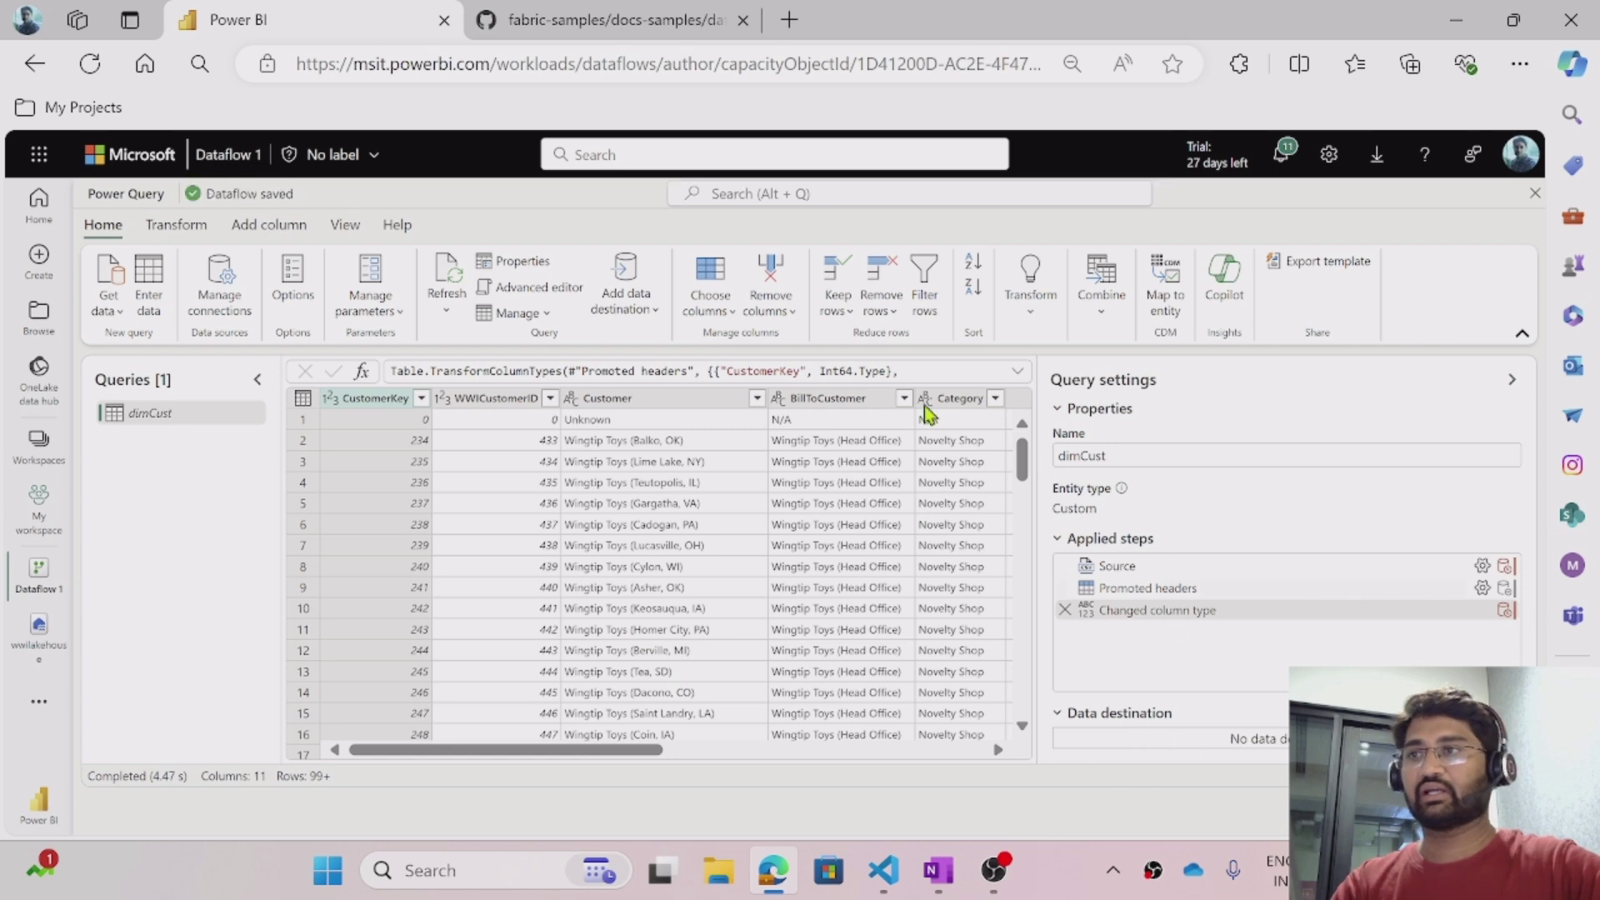
- Add a Lakehouse data destination to the dimCust query using the Lakehouse (none) connection
left_click(637, 310)
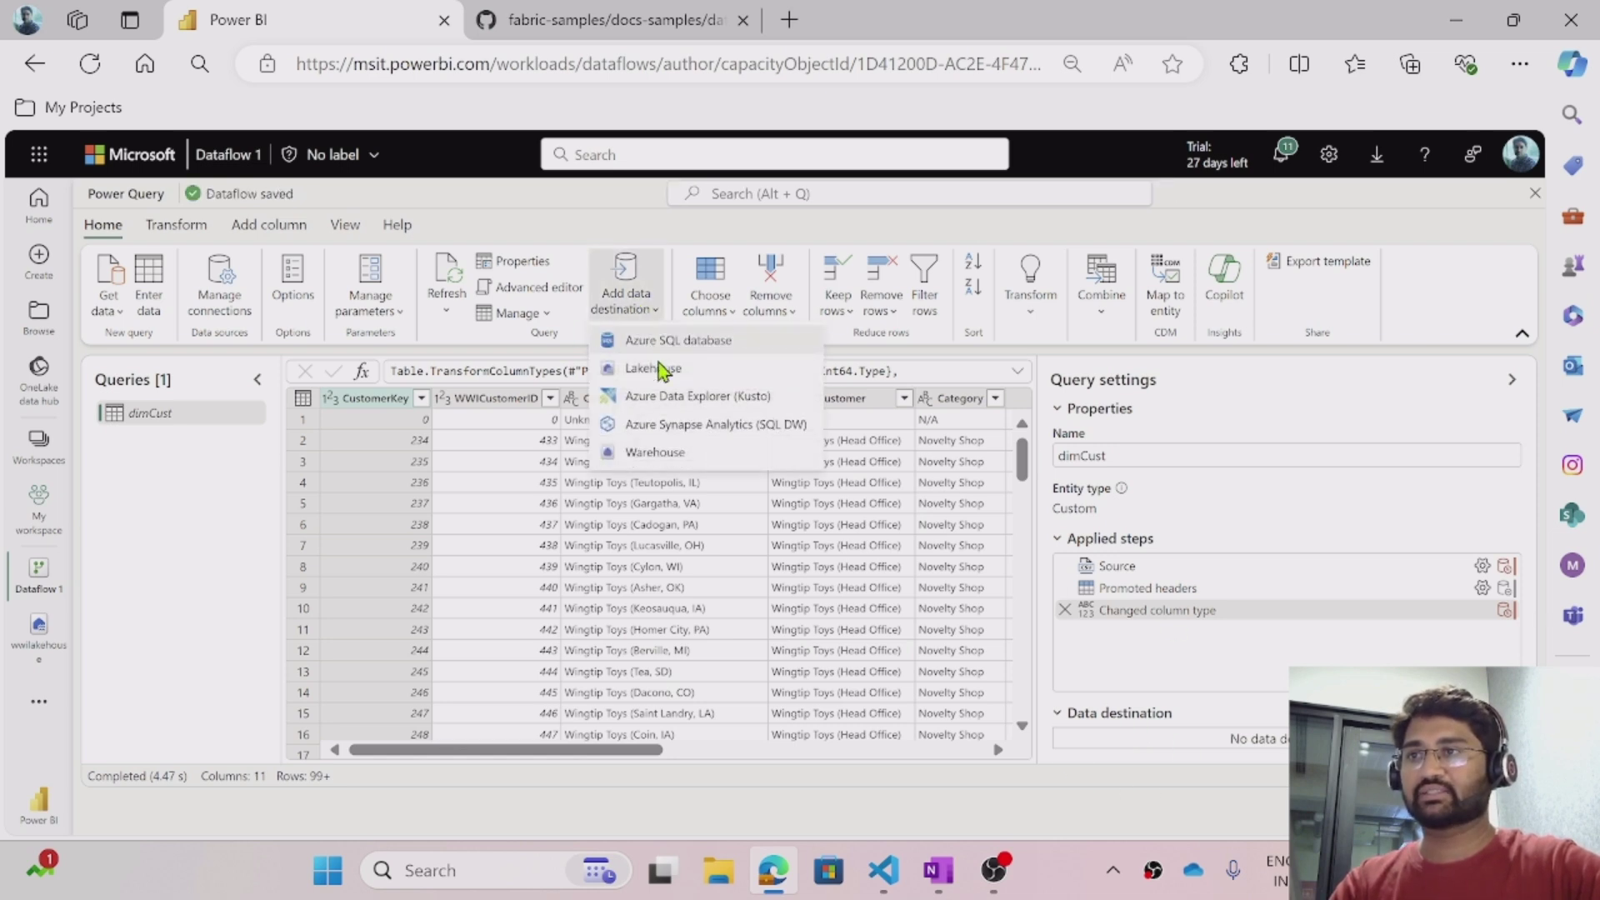
left_click(655, 372)
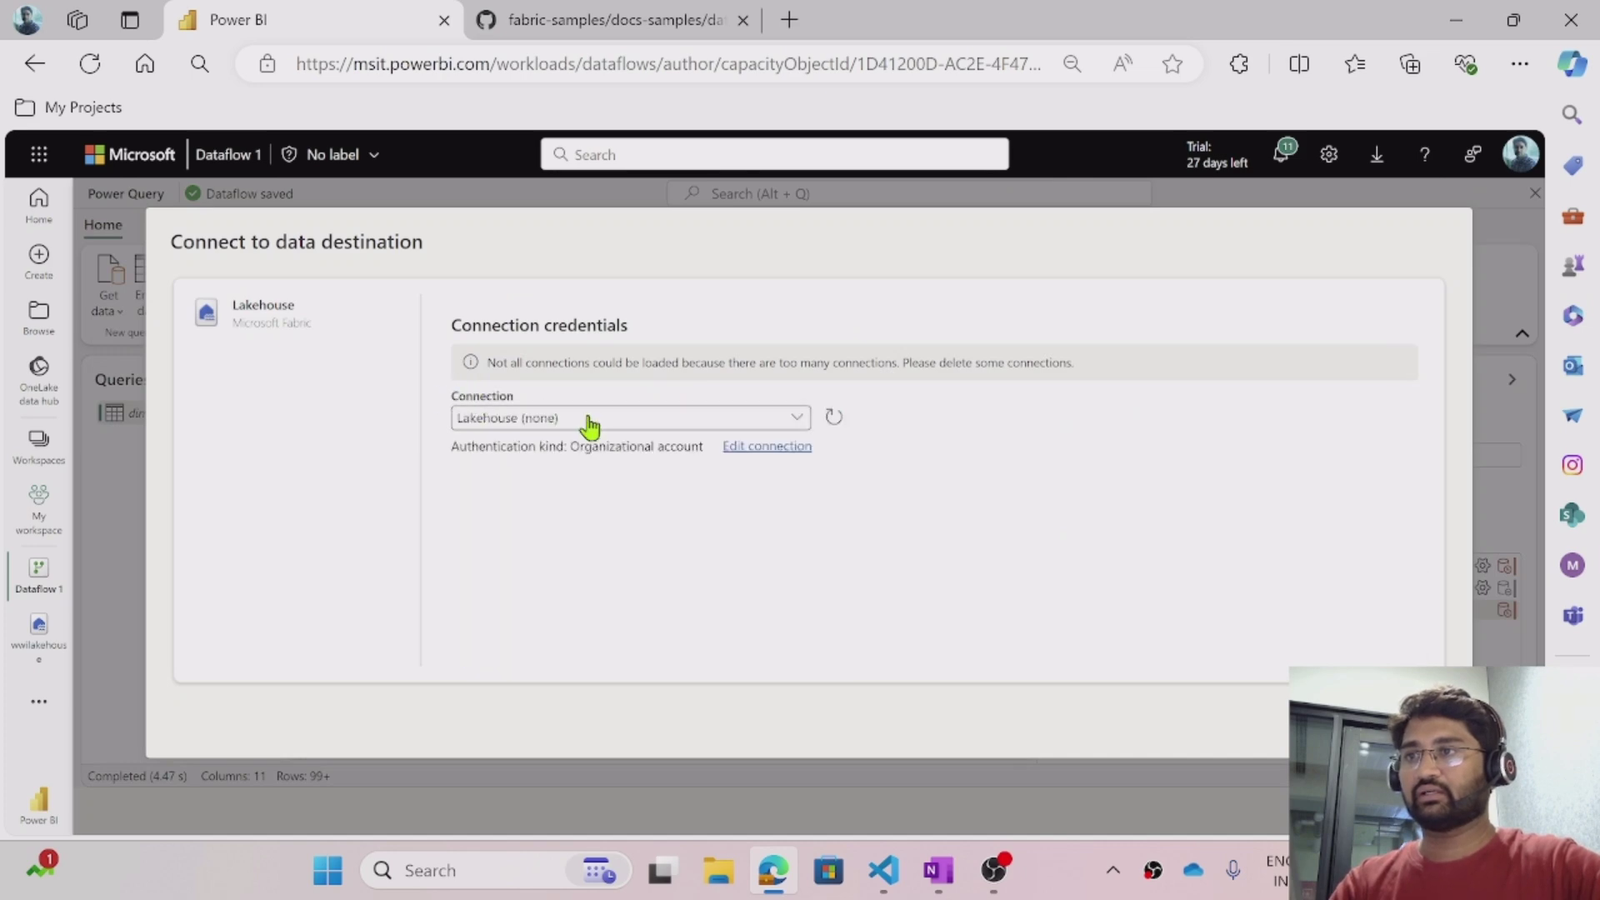
left_click(1408, 717)
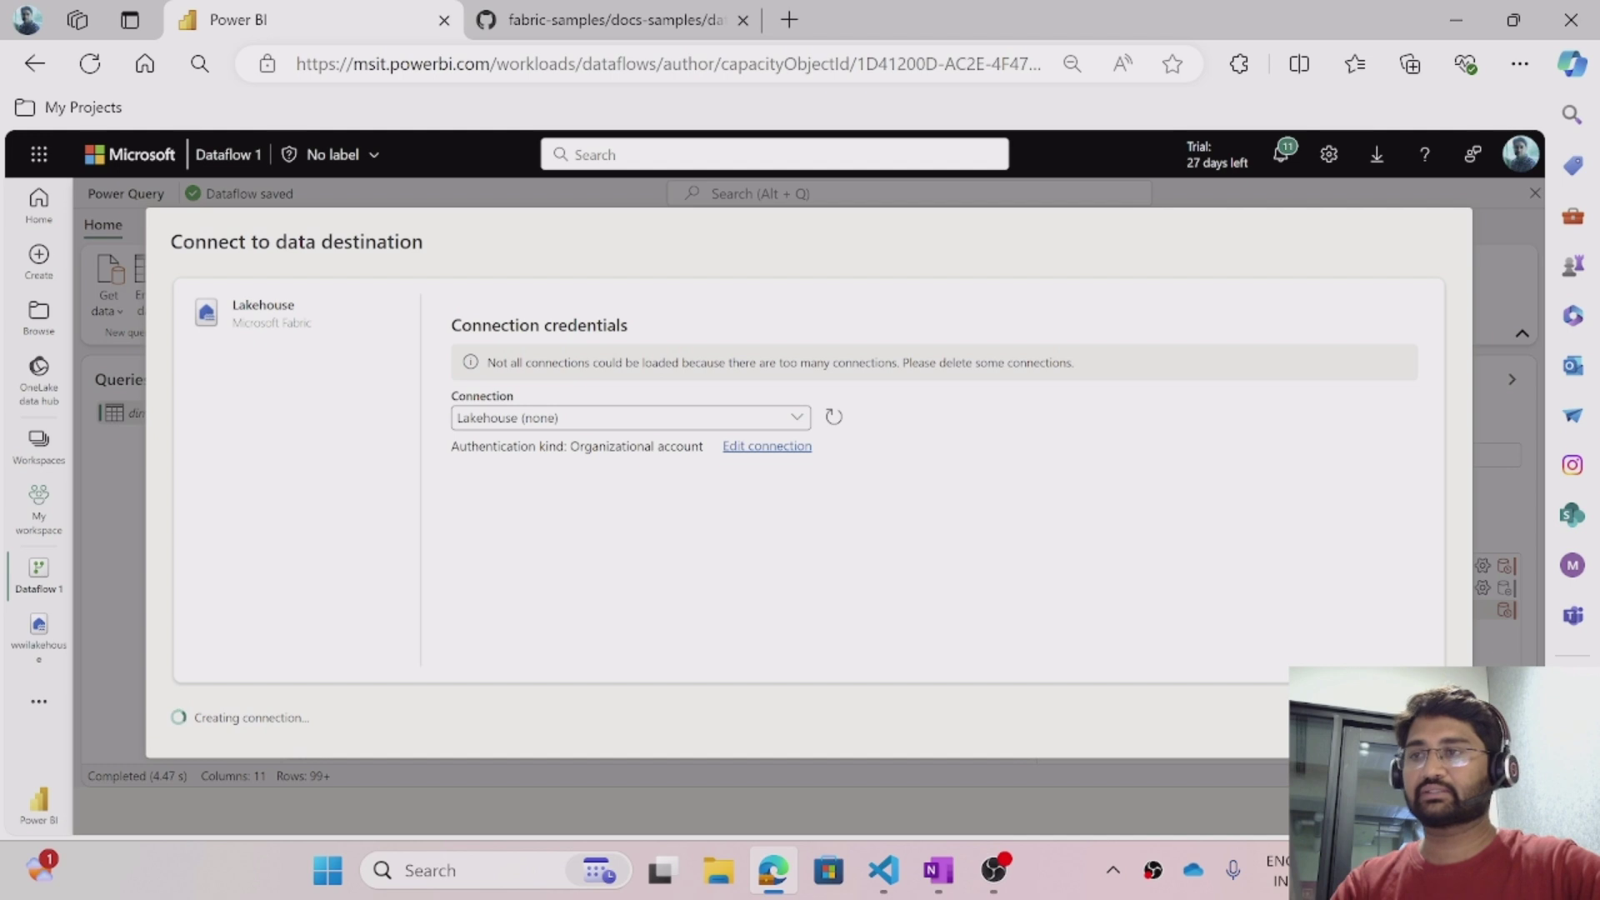
- Filter the destinations by "My Wo" and select wwilakehouse in My workspace as the target for the new dimCust table
left_click(324, 365)
type("My Wo")
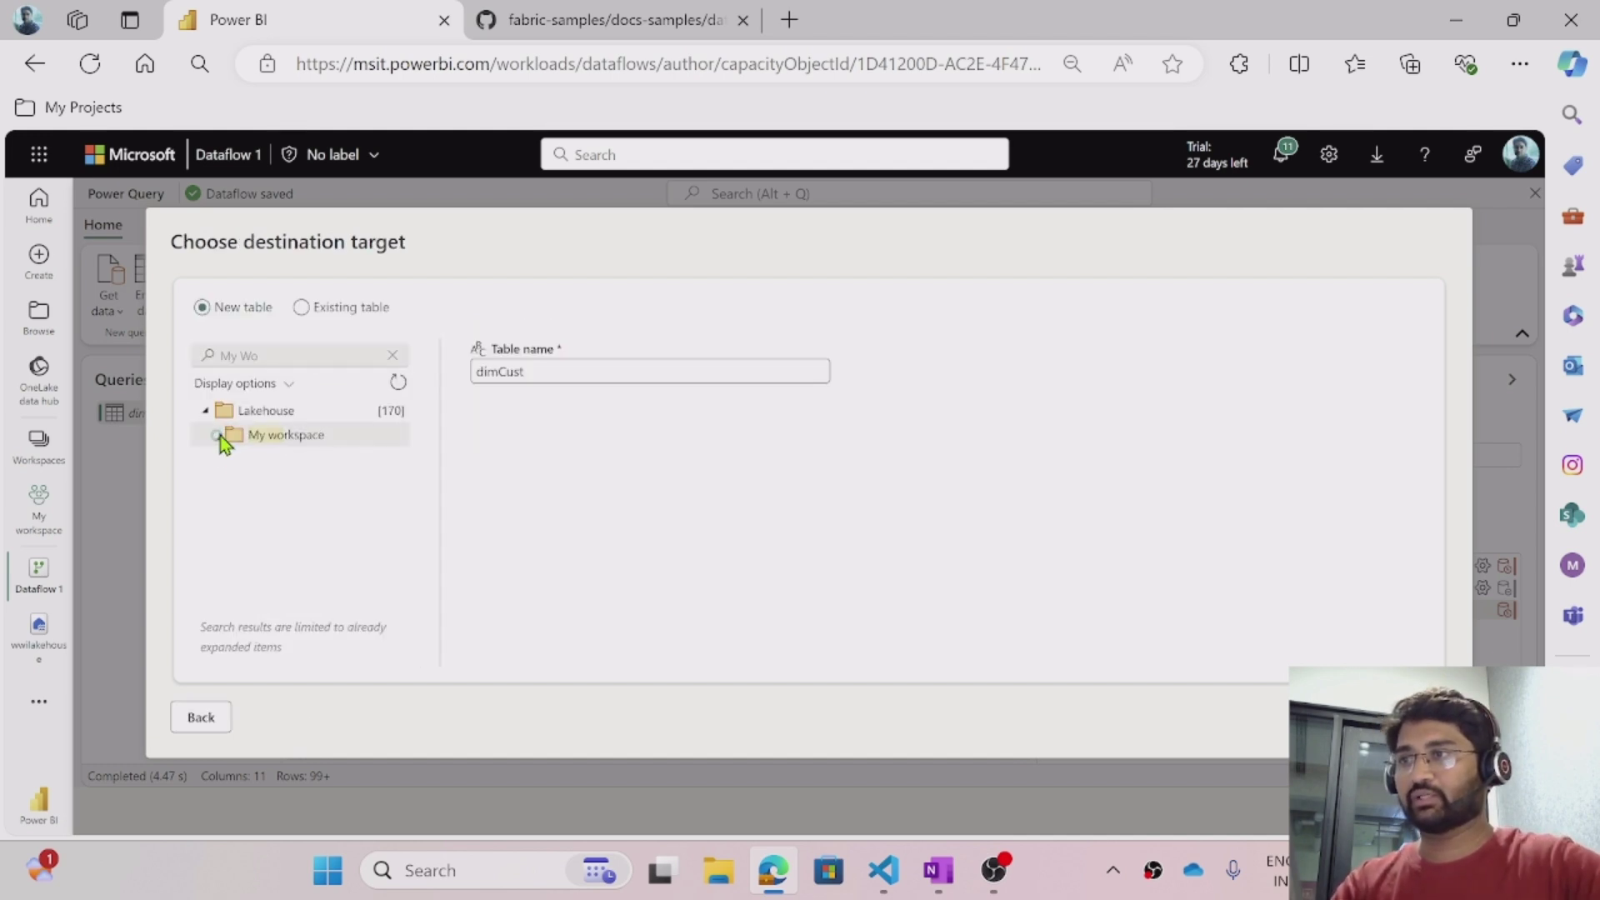
left_click(218, 435)
left_click(303, 488)
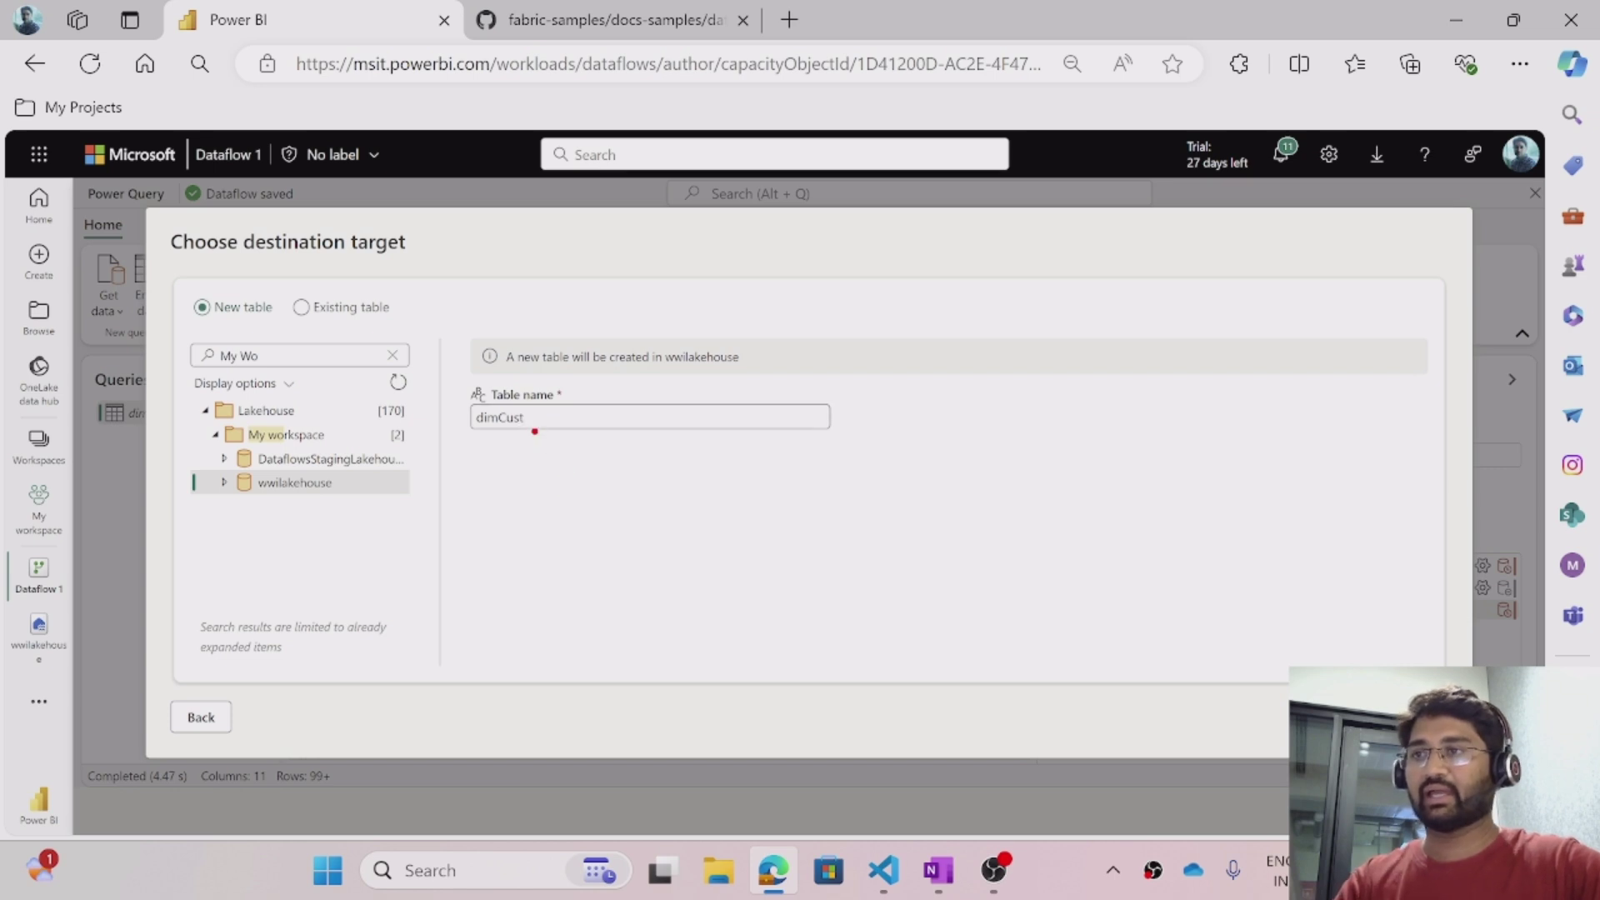
- Accept the new dimCust table target, save the destination with automatic settings, and publish the dataflow
left_click_drag(534, 432, 561, 481)
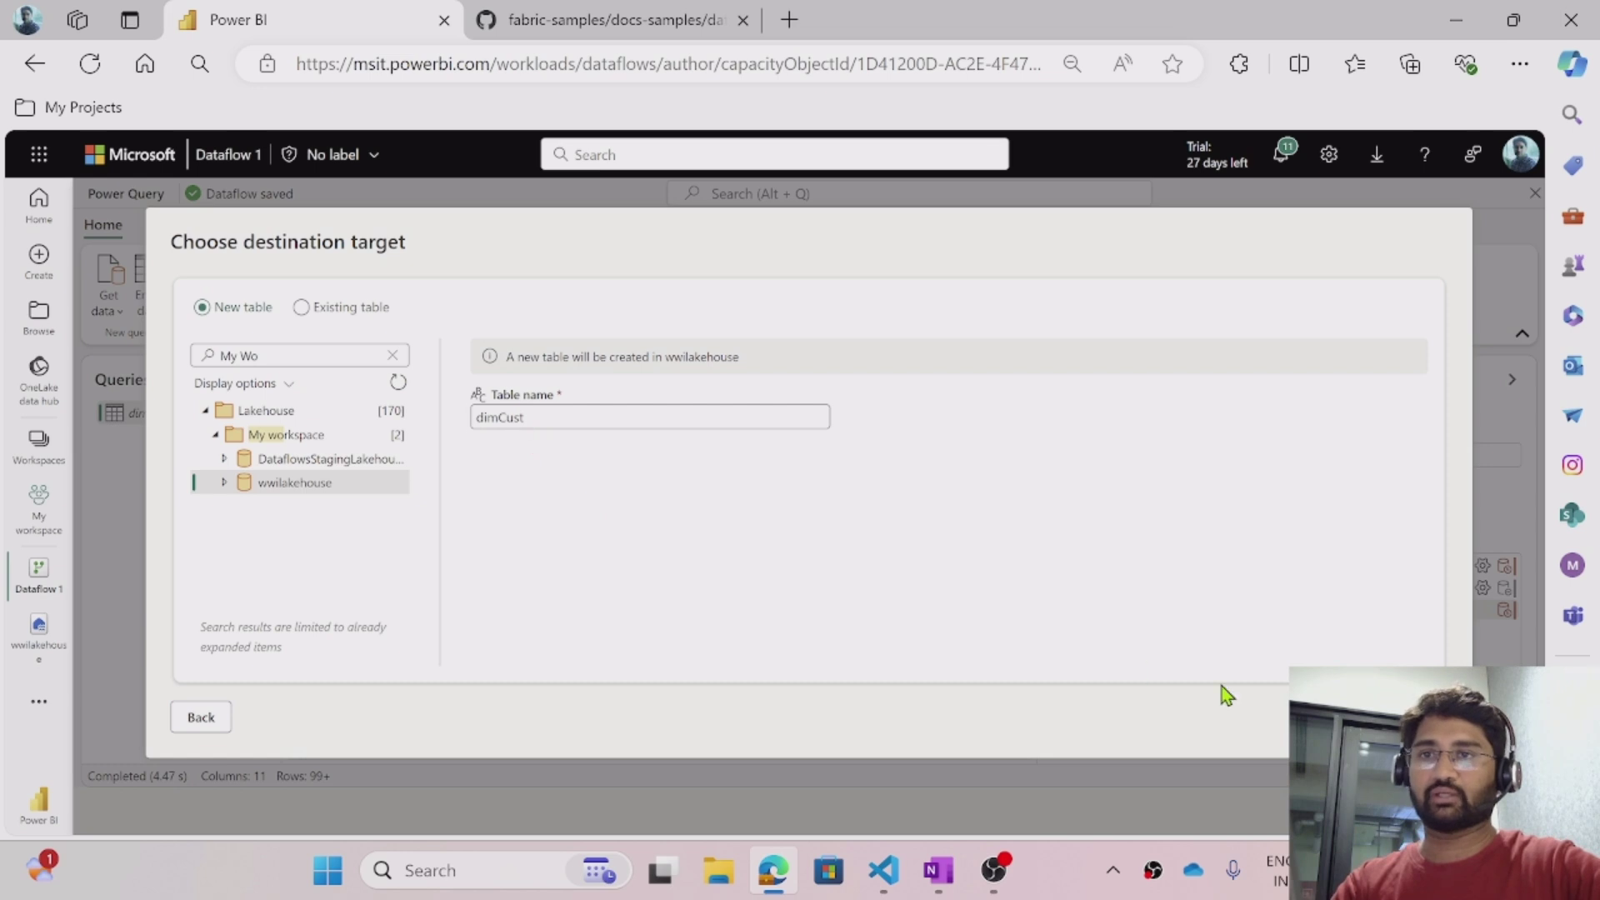
left_click(1383, 717)
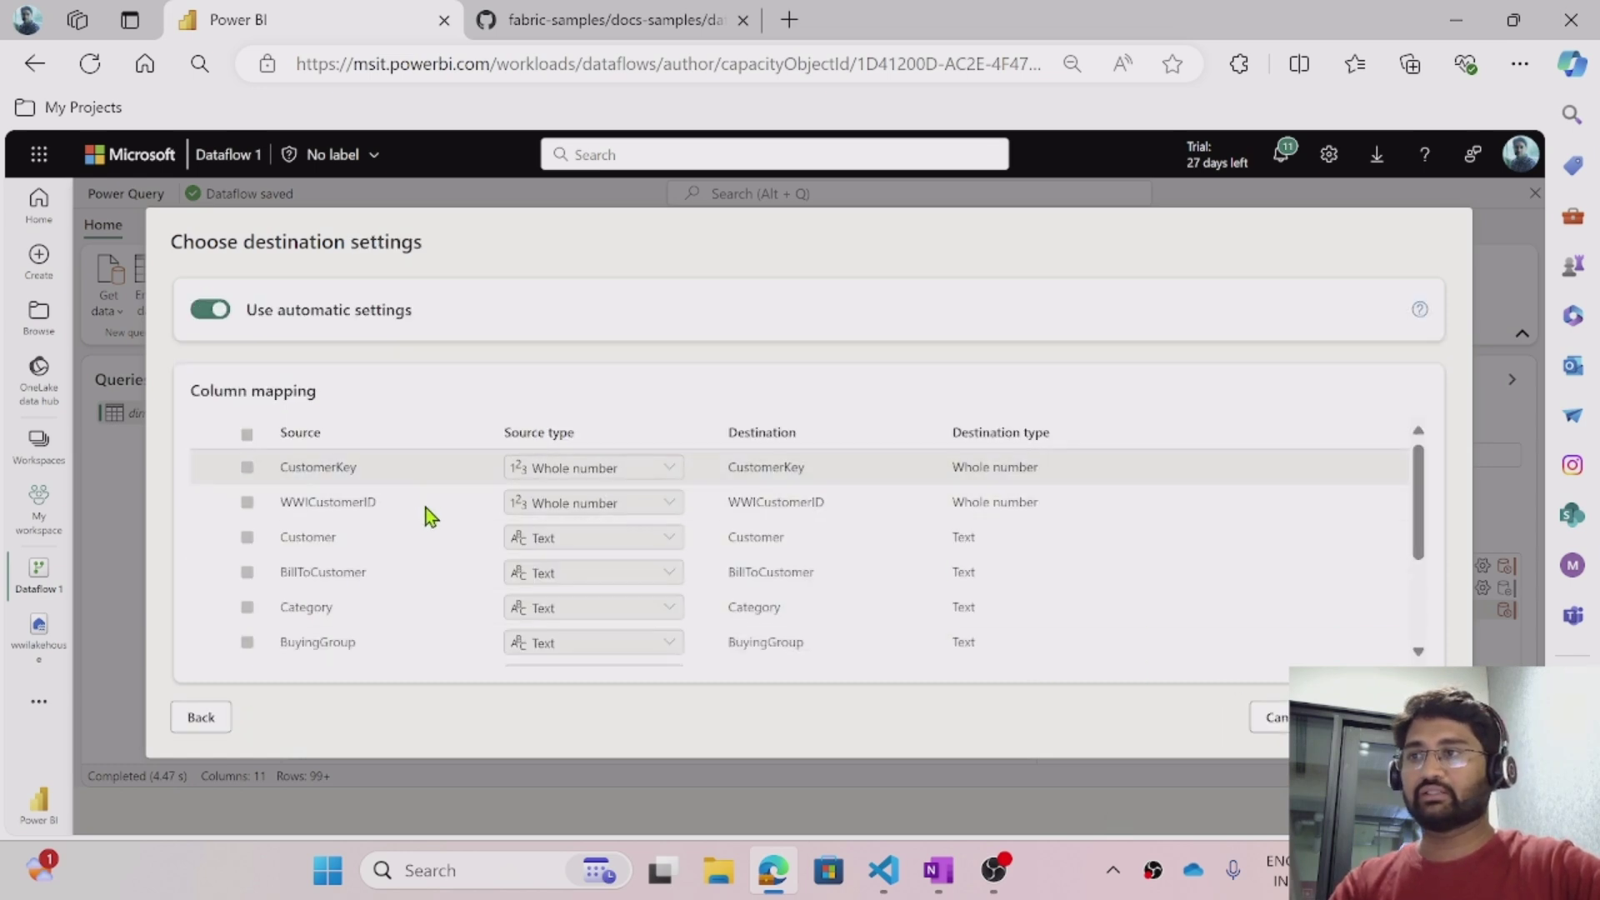
scroll(425, 518, "down", 3)
scroll(441, 522, "up", 3)
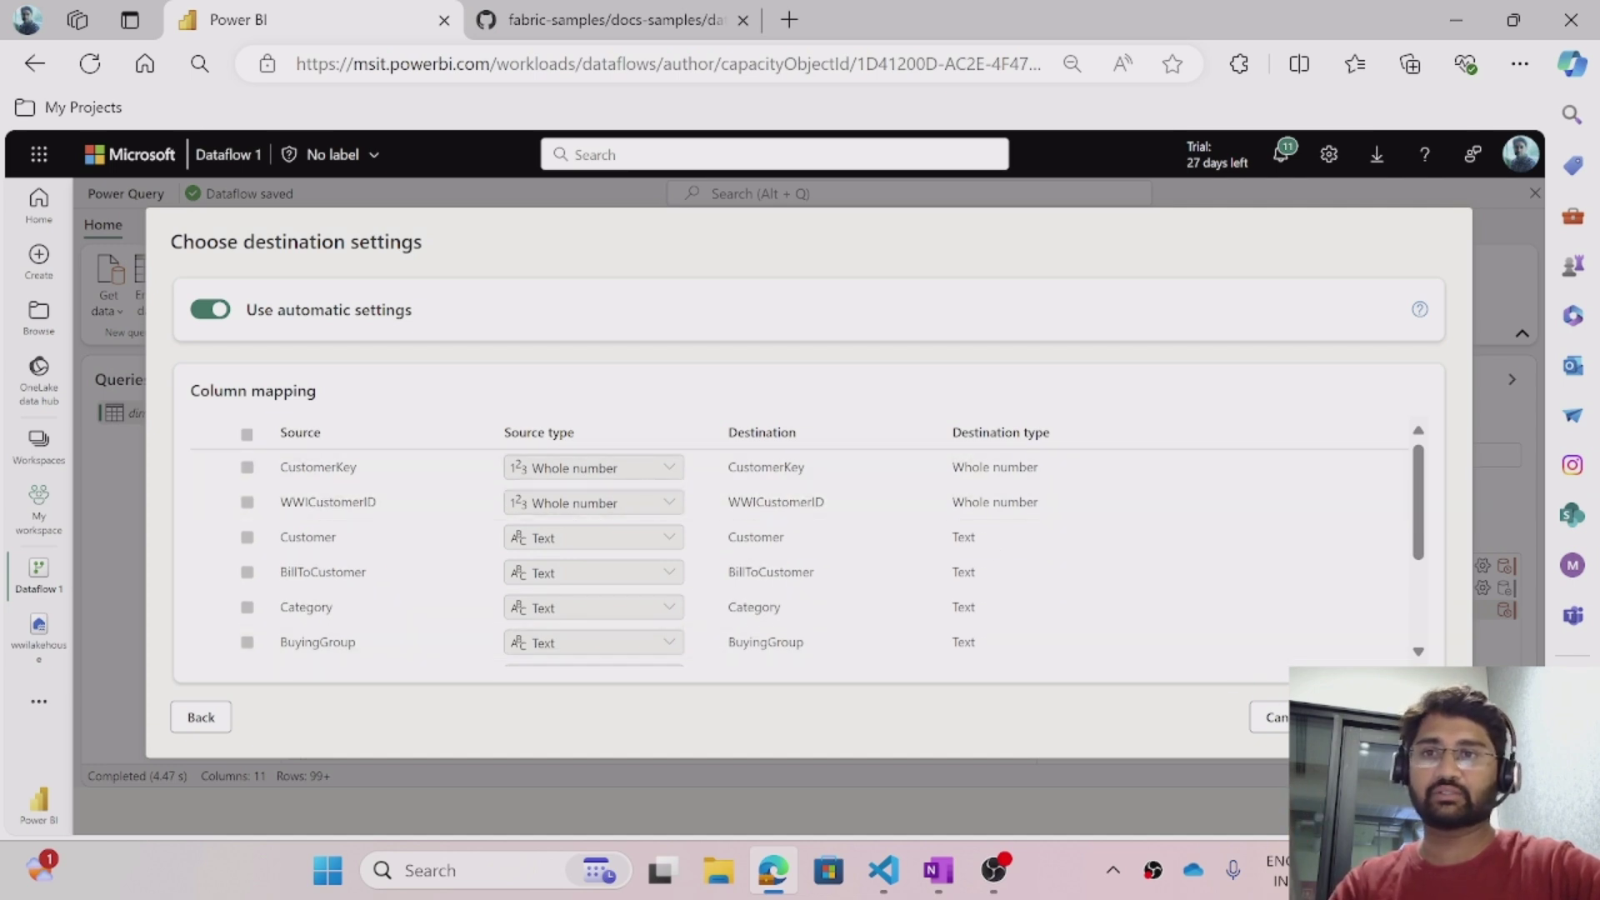
left_click(1383, 718)
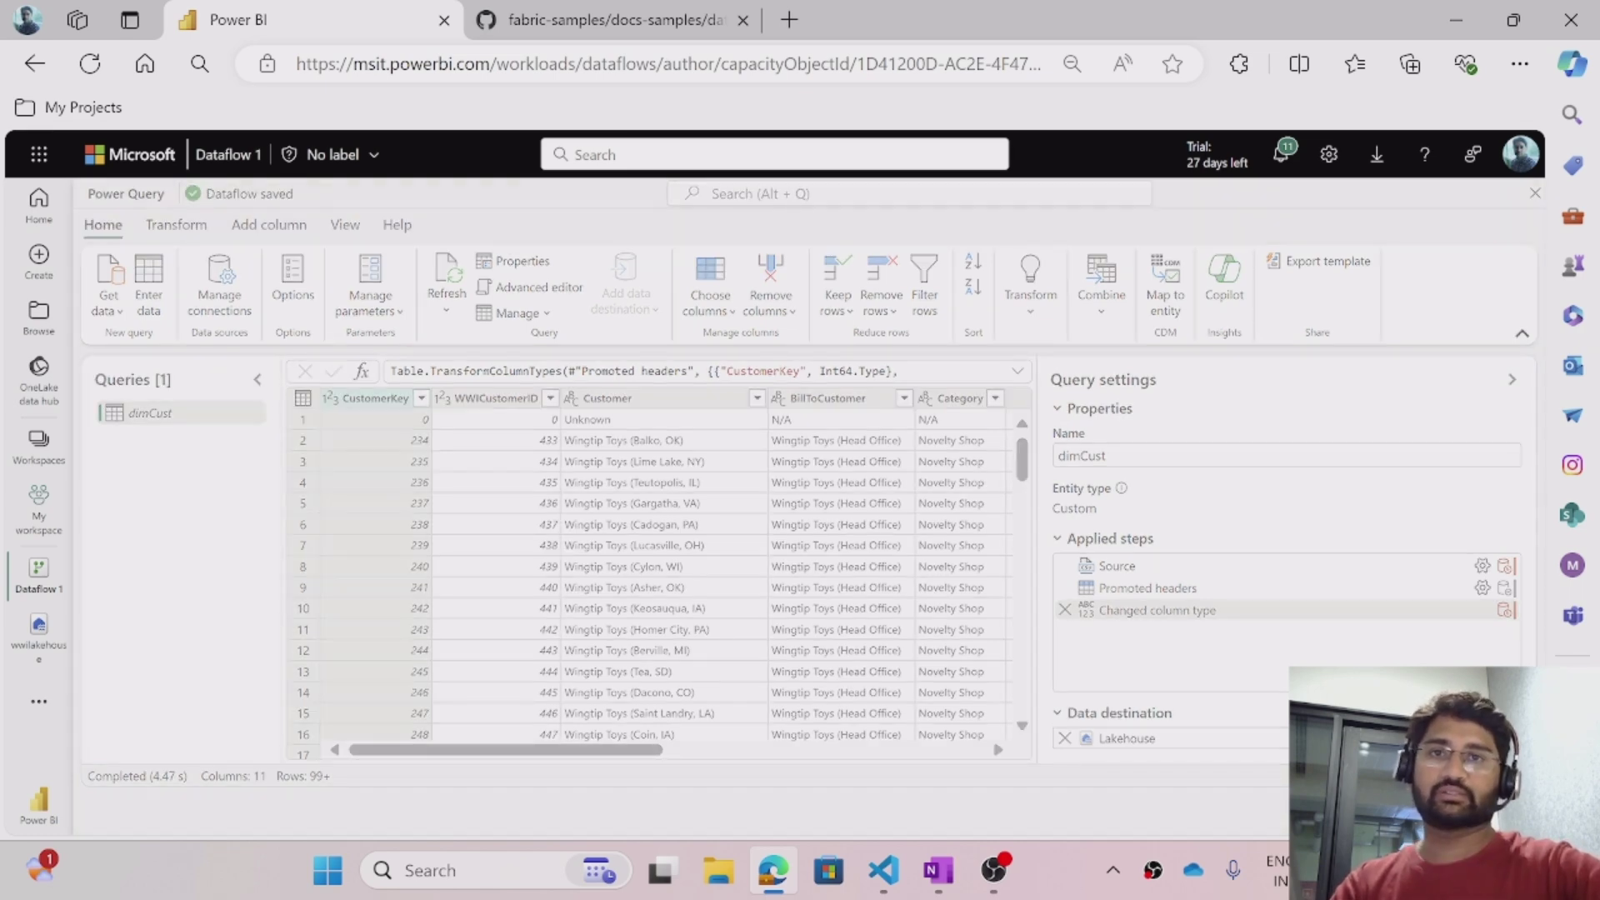
left_click(1491, 804)
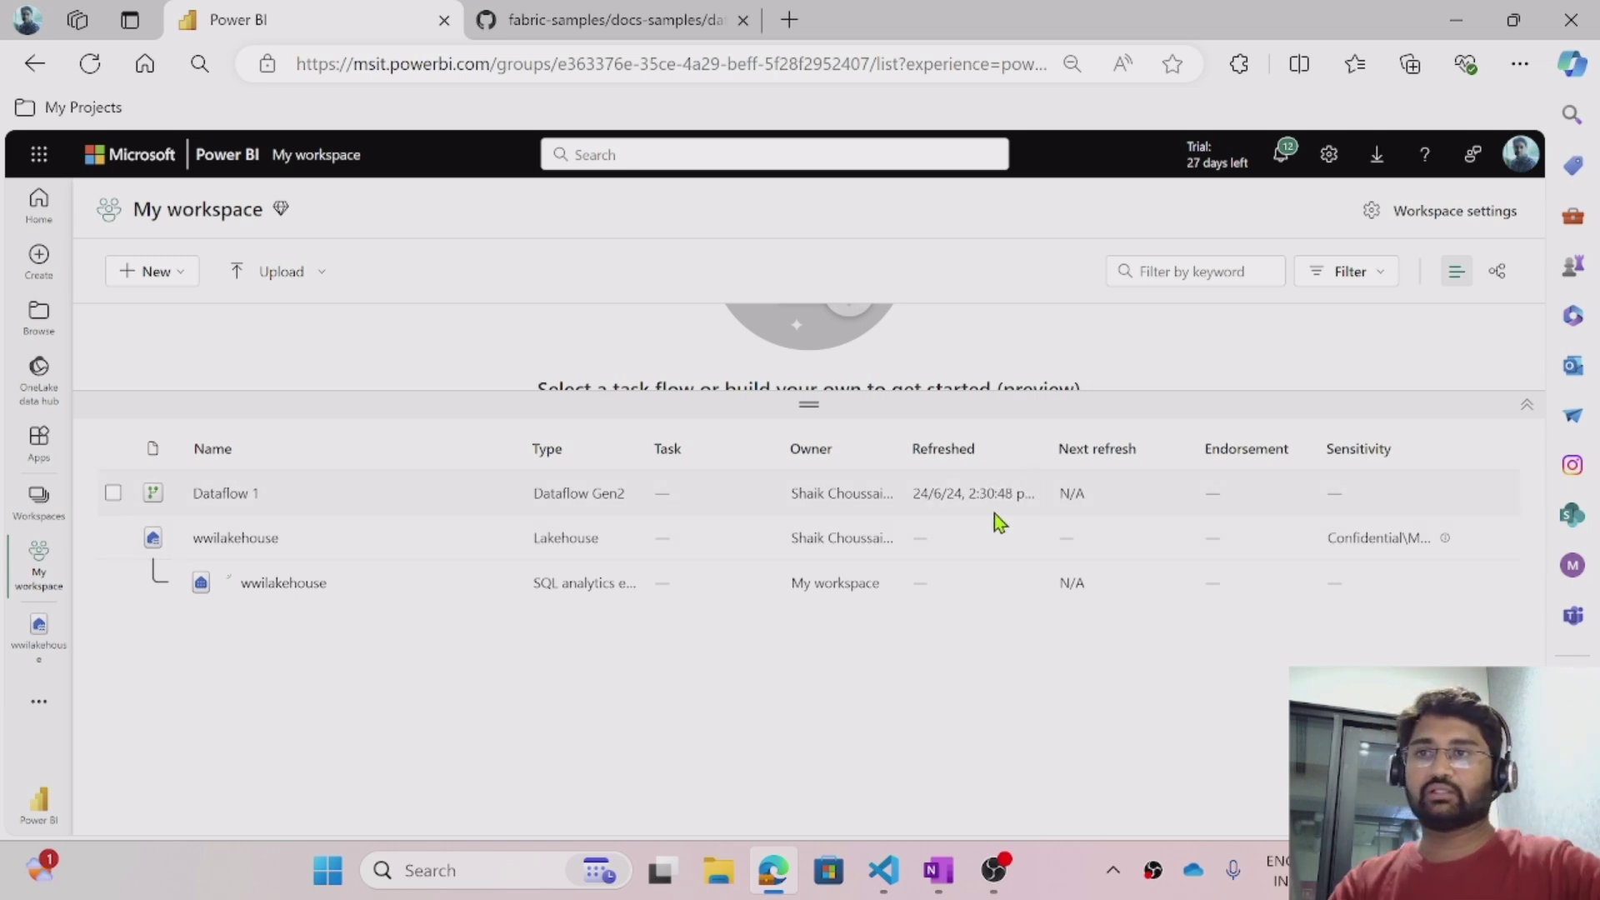
- Rename the Dataflow 1 item in My workspace as LoadLakehouseTable
left_click(499, 494)
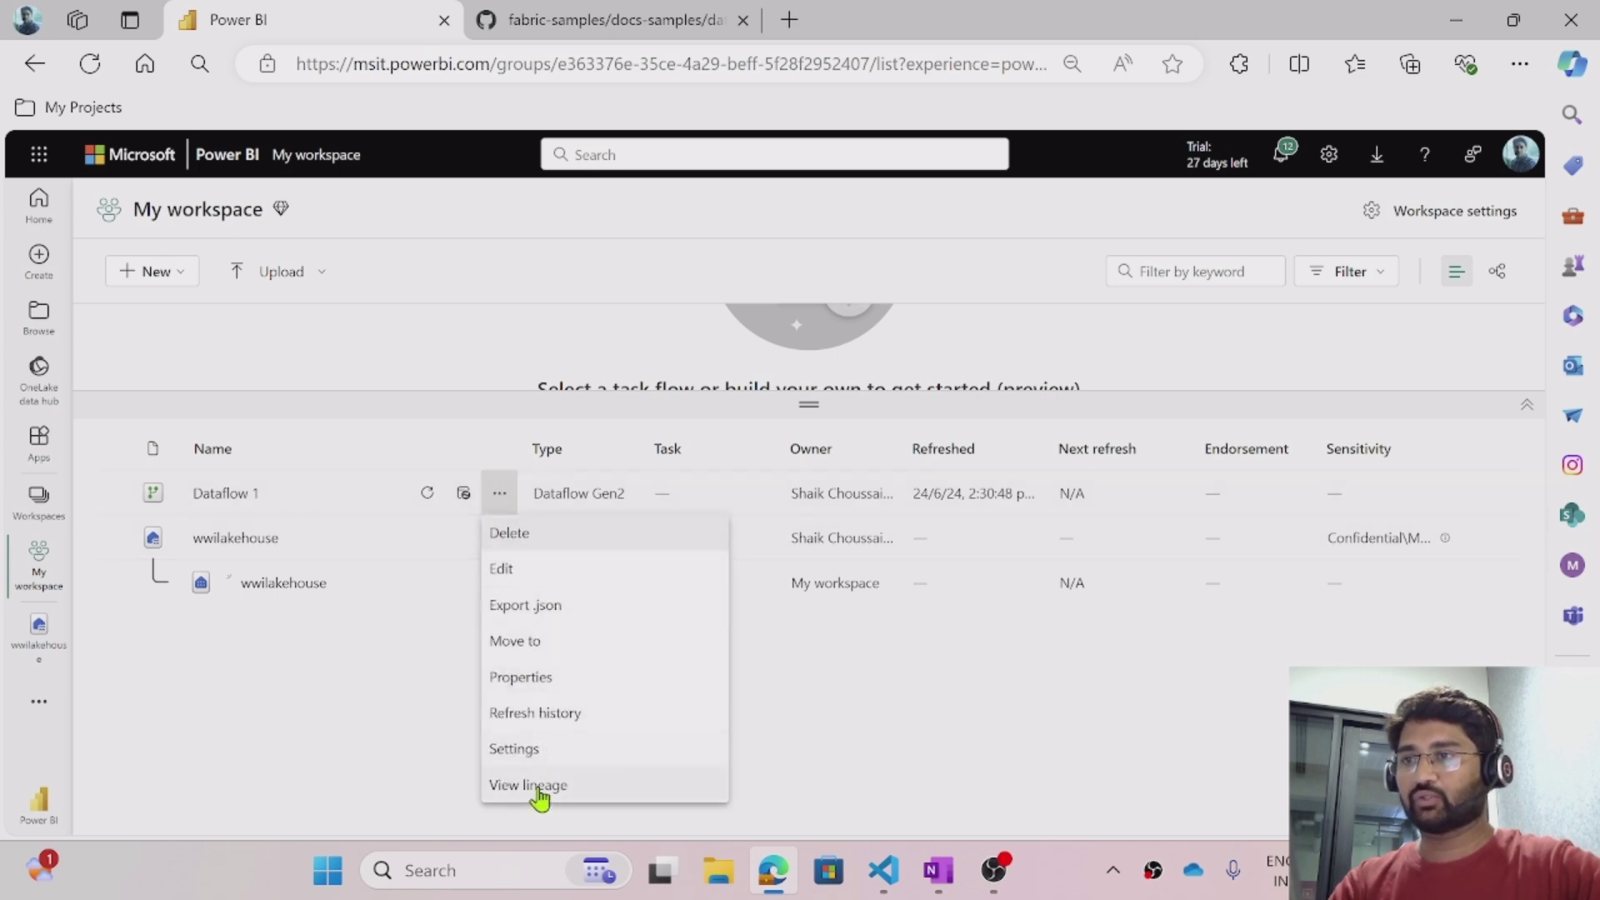
left_click(550, 677)
left_click(1099, 341)
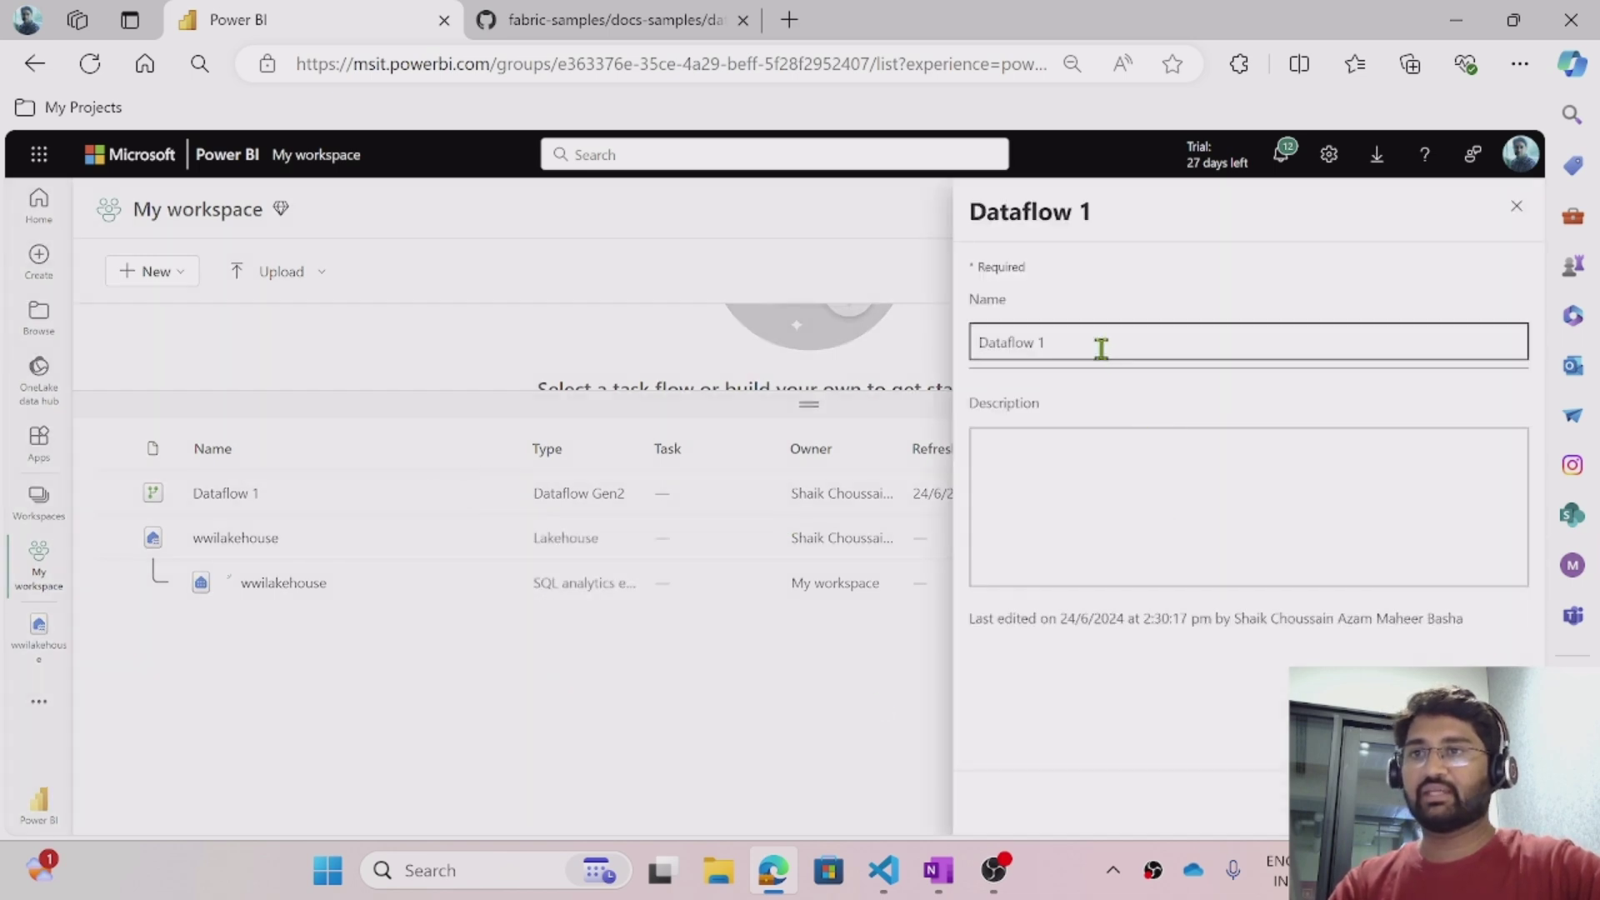
left_click_drag(1095, 329, 946, 332)
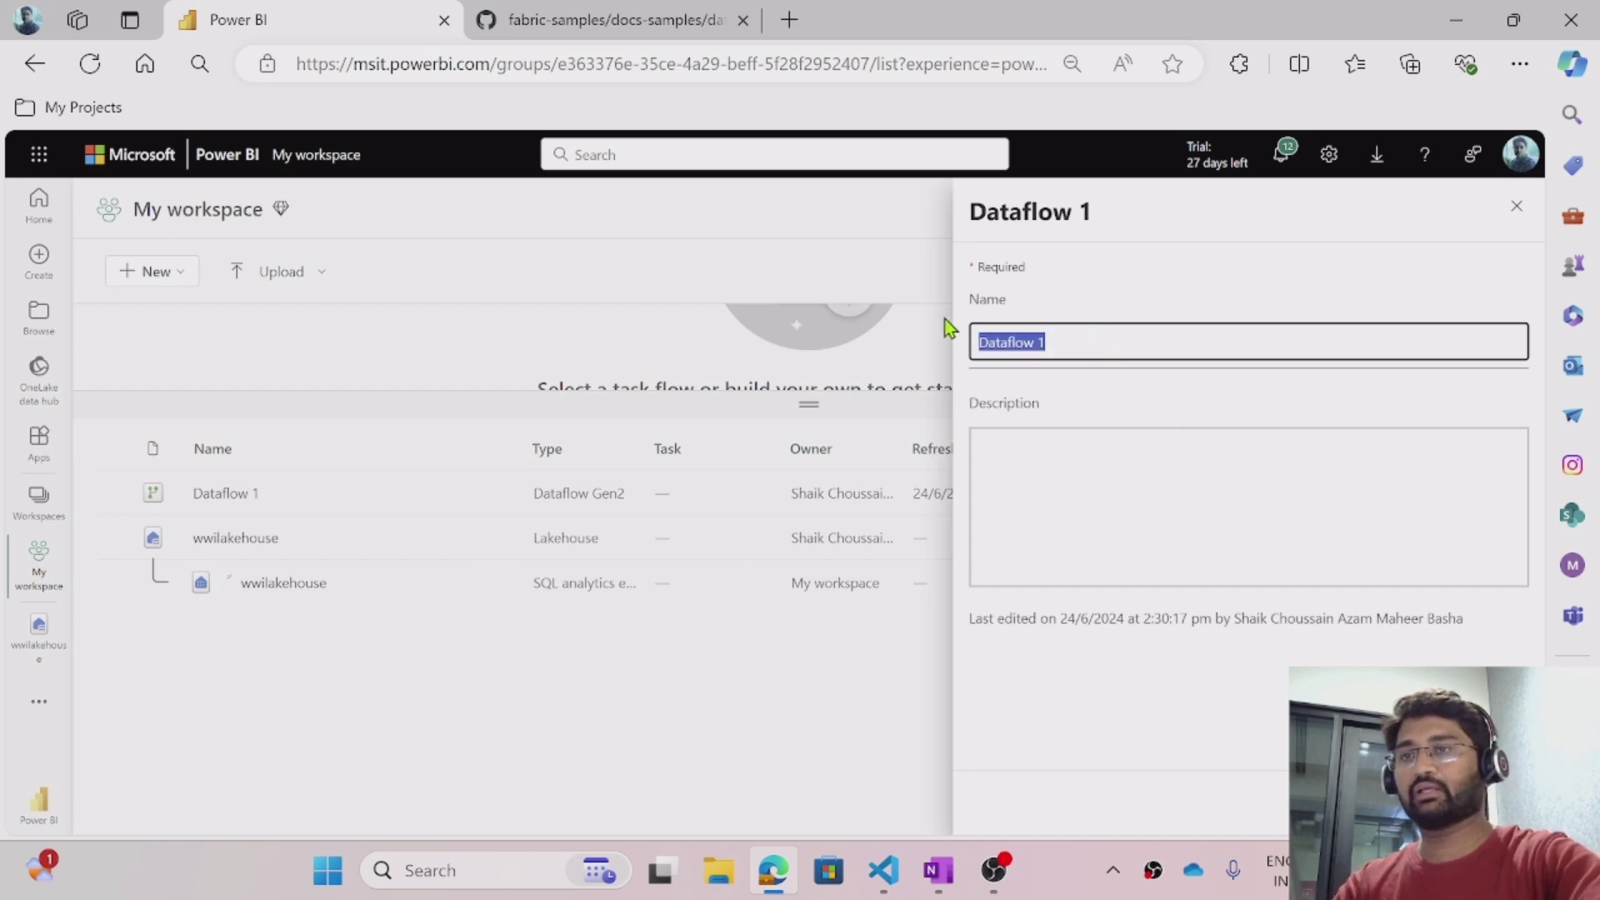
type("LoadLakehouseTable")
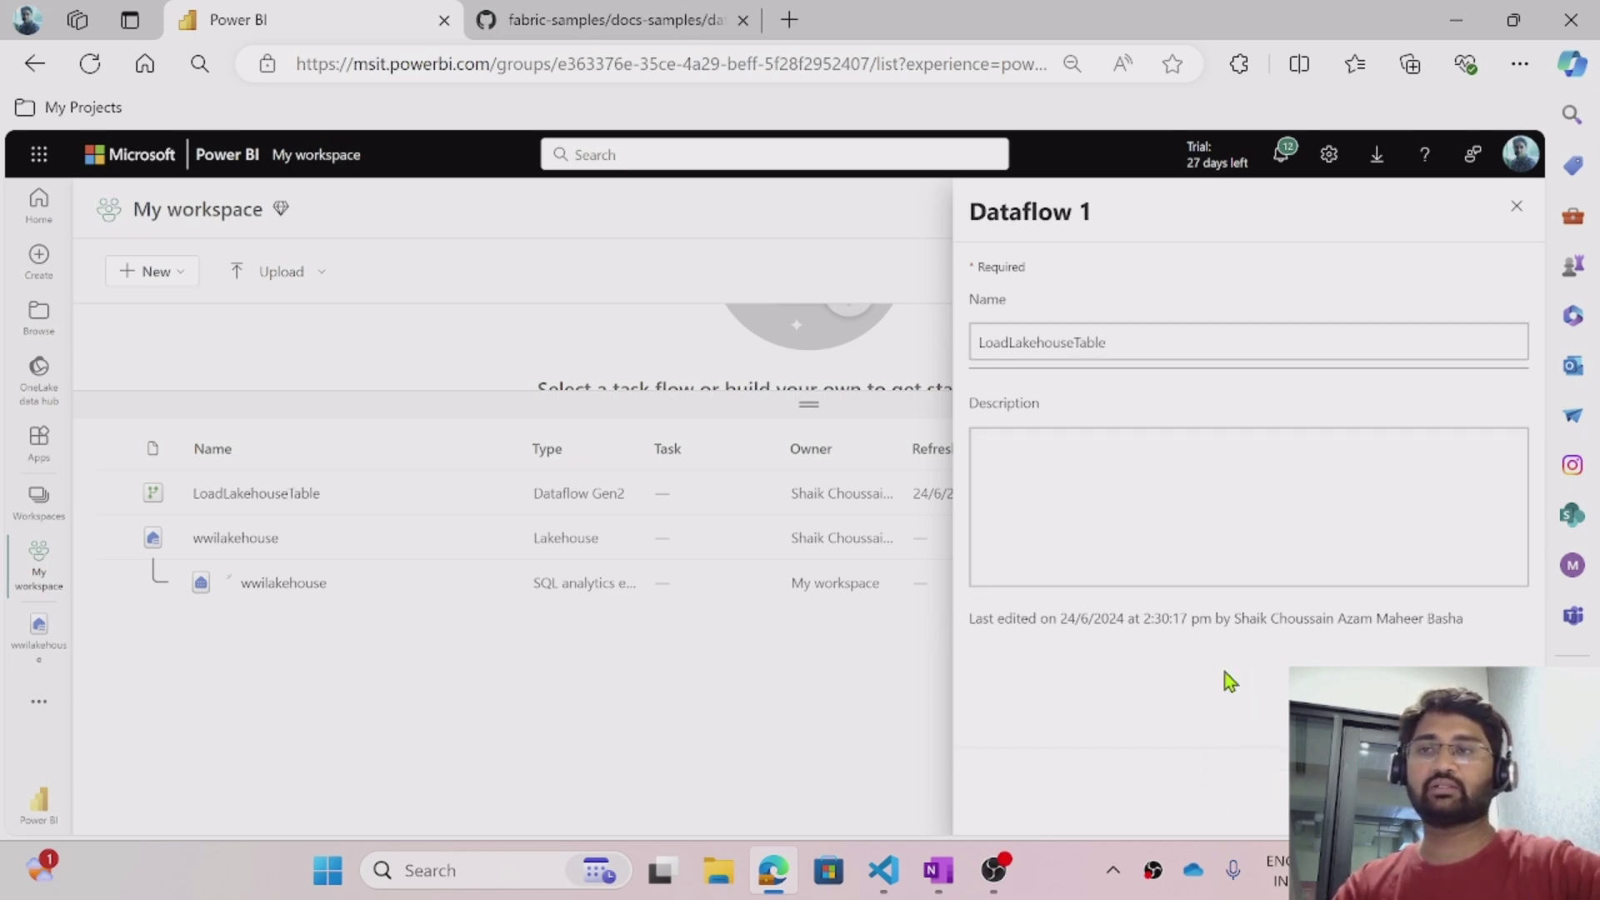
key("Escape")
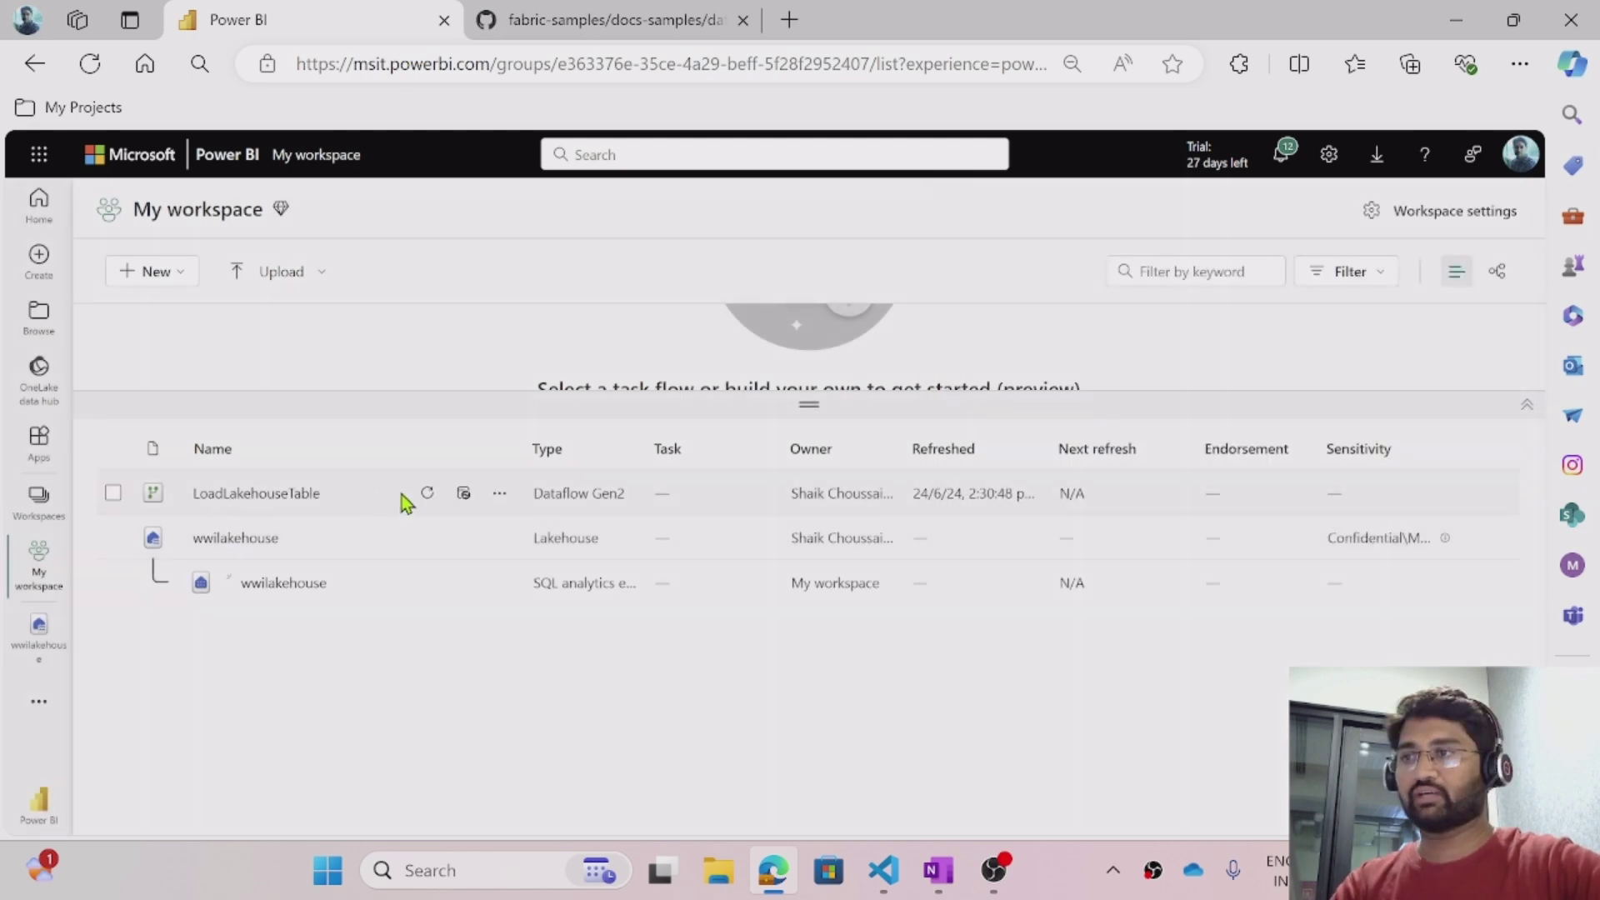
- Open wwilakehouse, refresh its Tables folder and preview the dimCust table
left_click(238, 538)
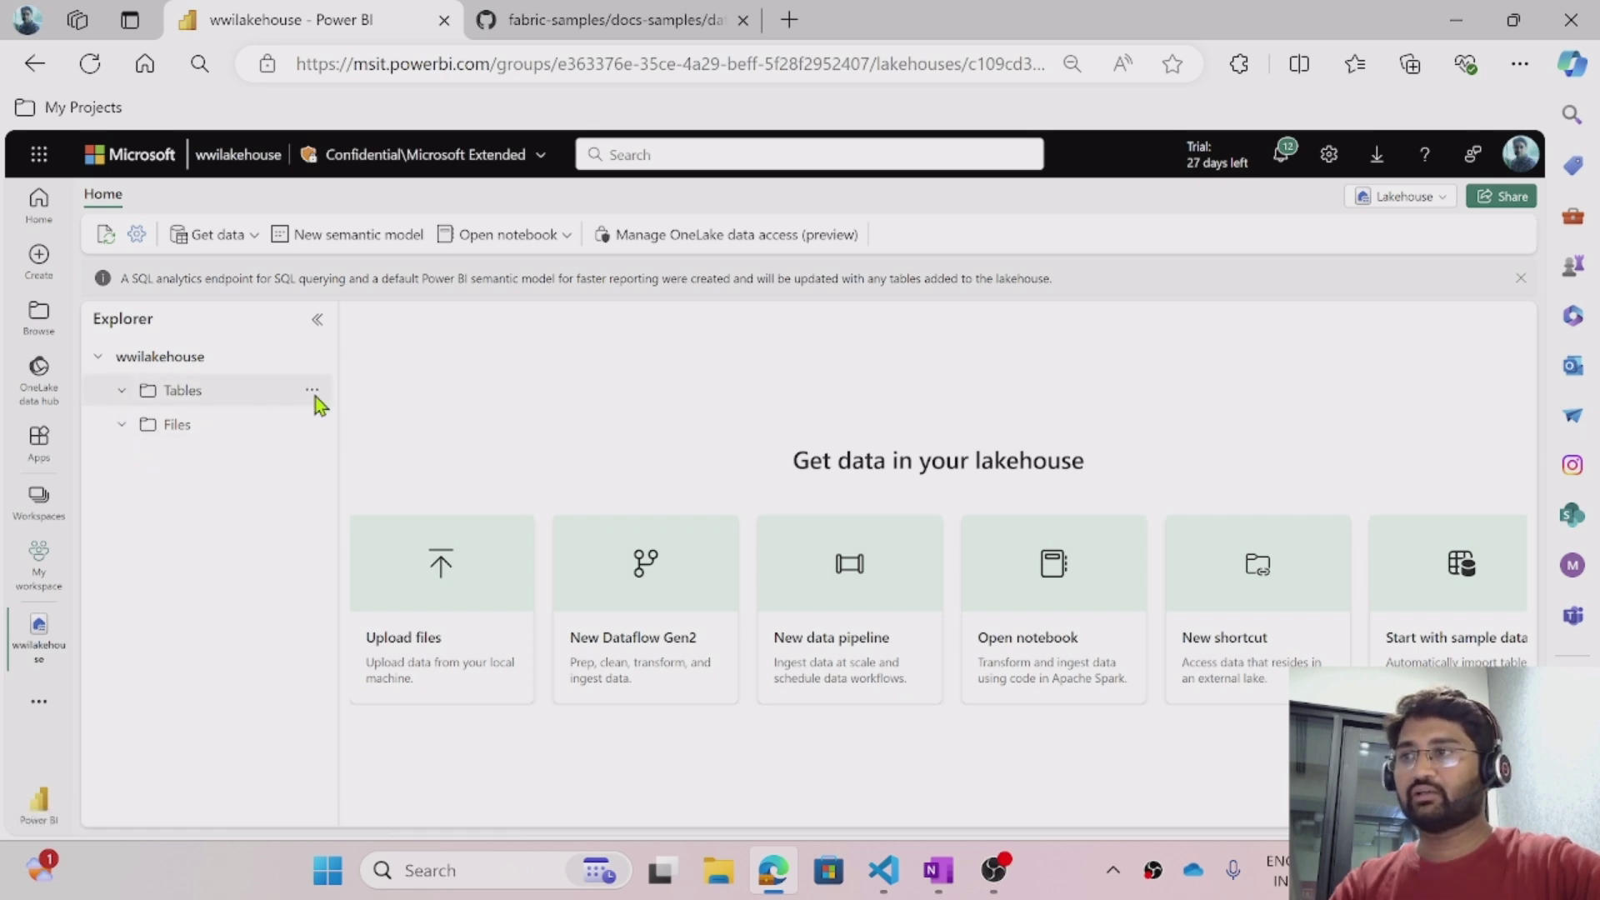
left_click(314, 392)
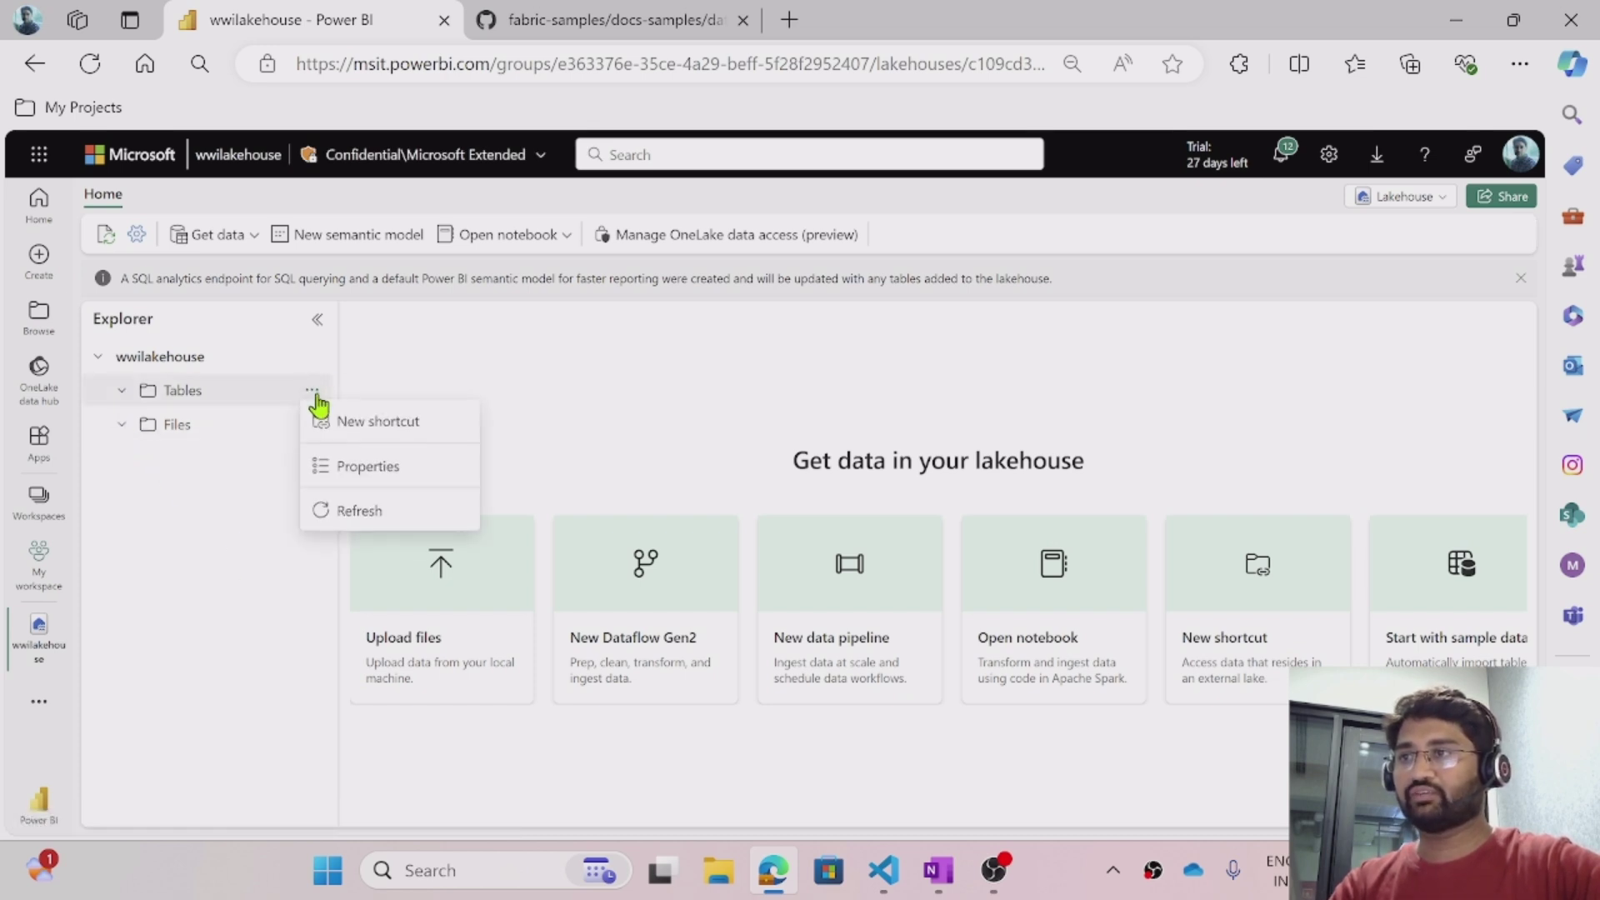
left_click(354, 519)
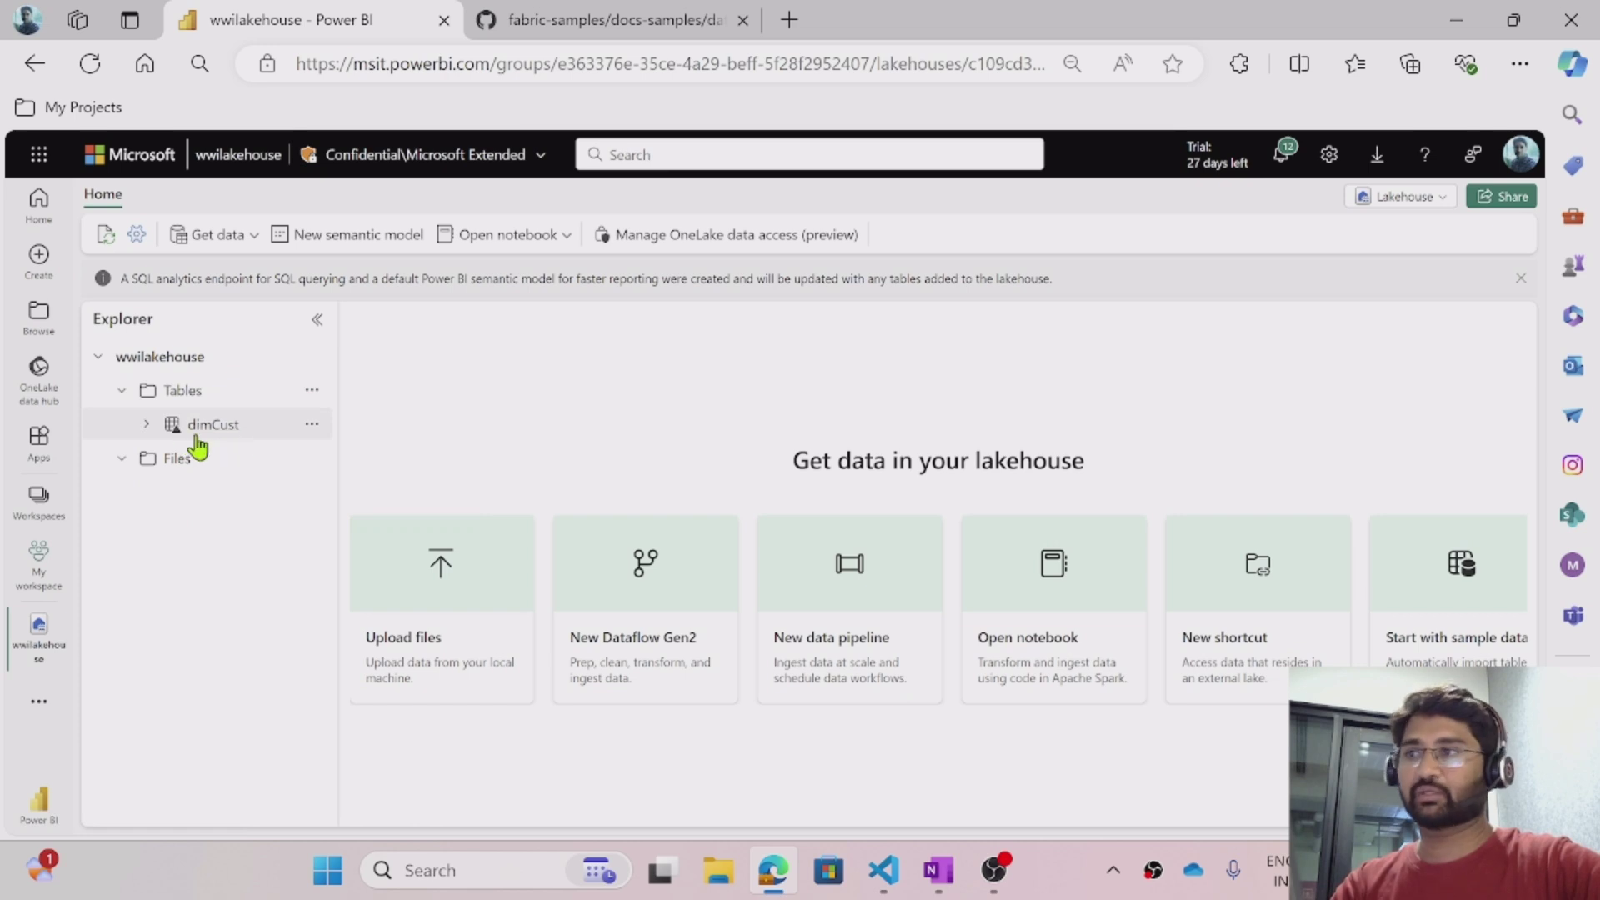
left_click(199, 439)
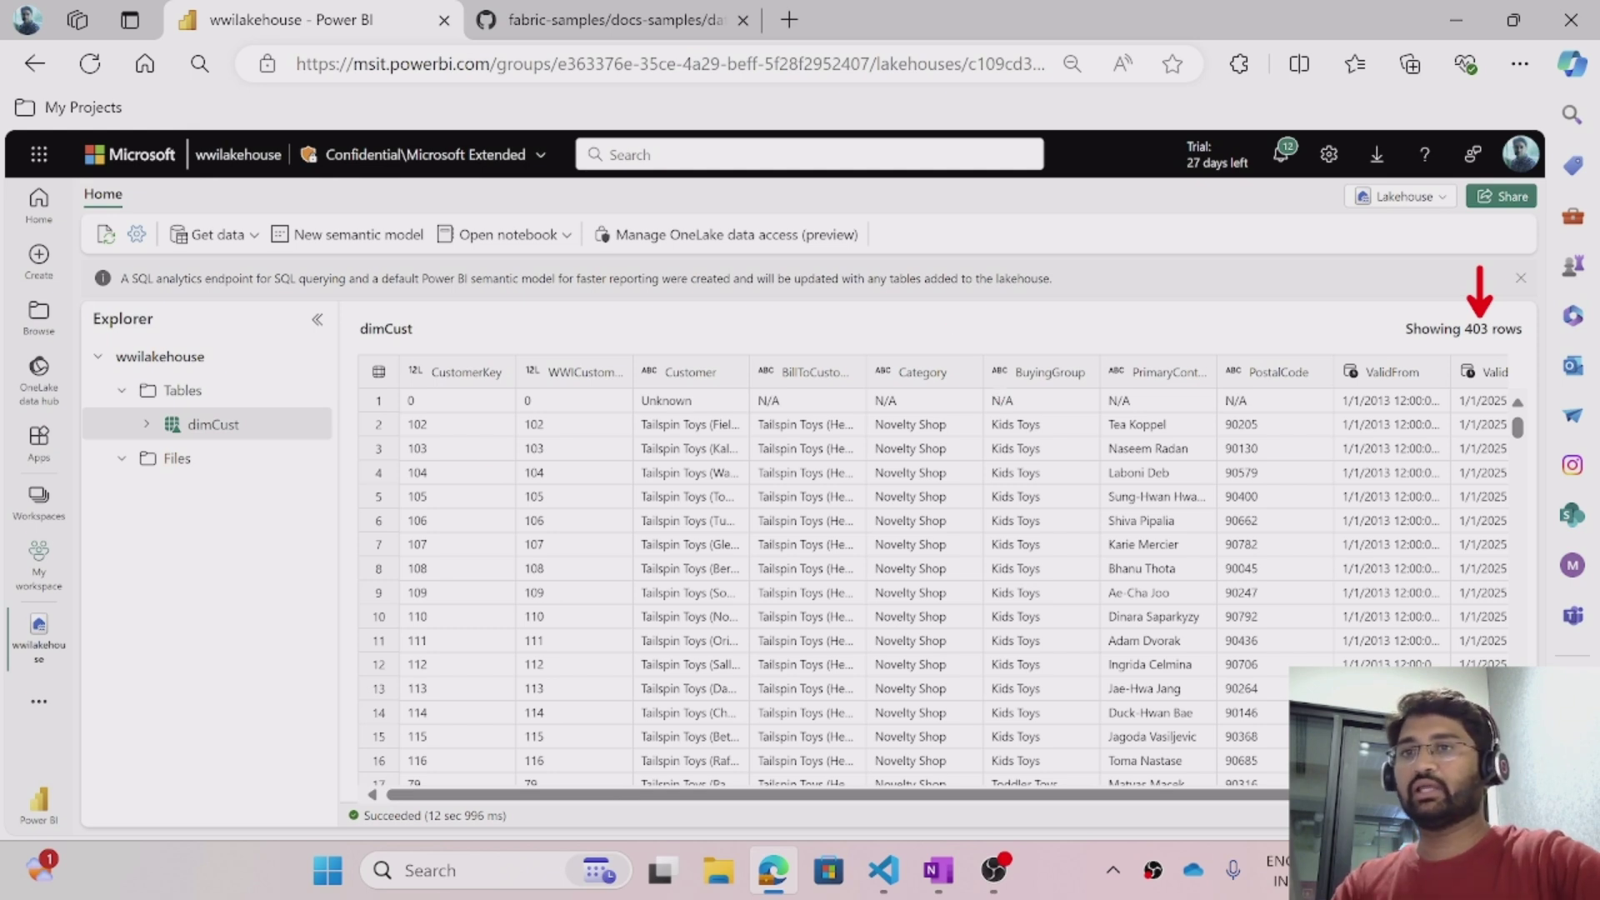
mouse_move(271, 415)
left_mouse_down()
mouse_move(131, 408)
mouse_move(121, 435)
mouse_move(215, 441)
left_mouse_up()
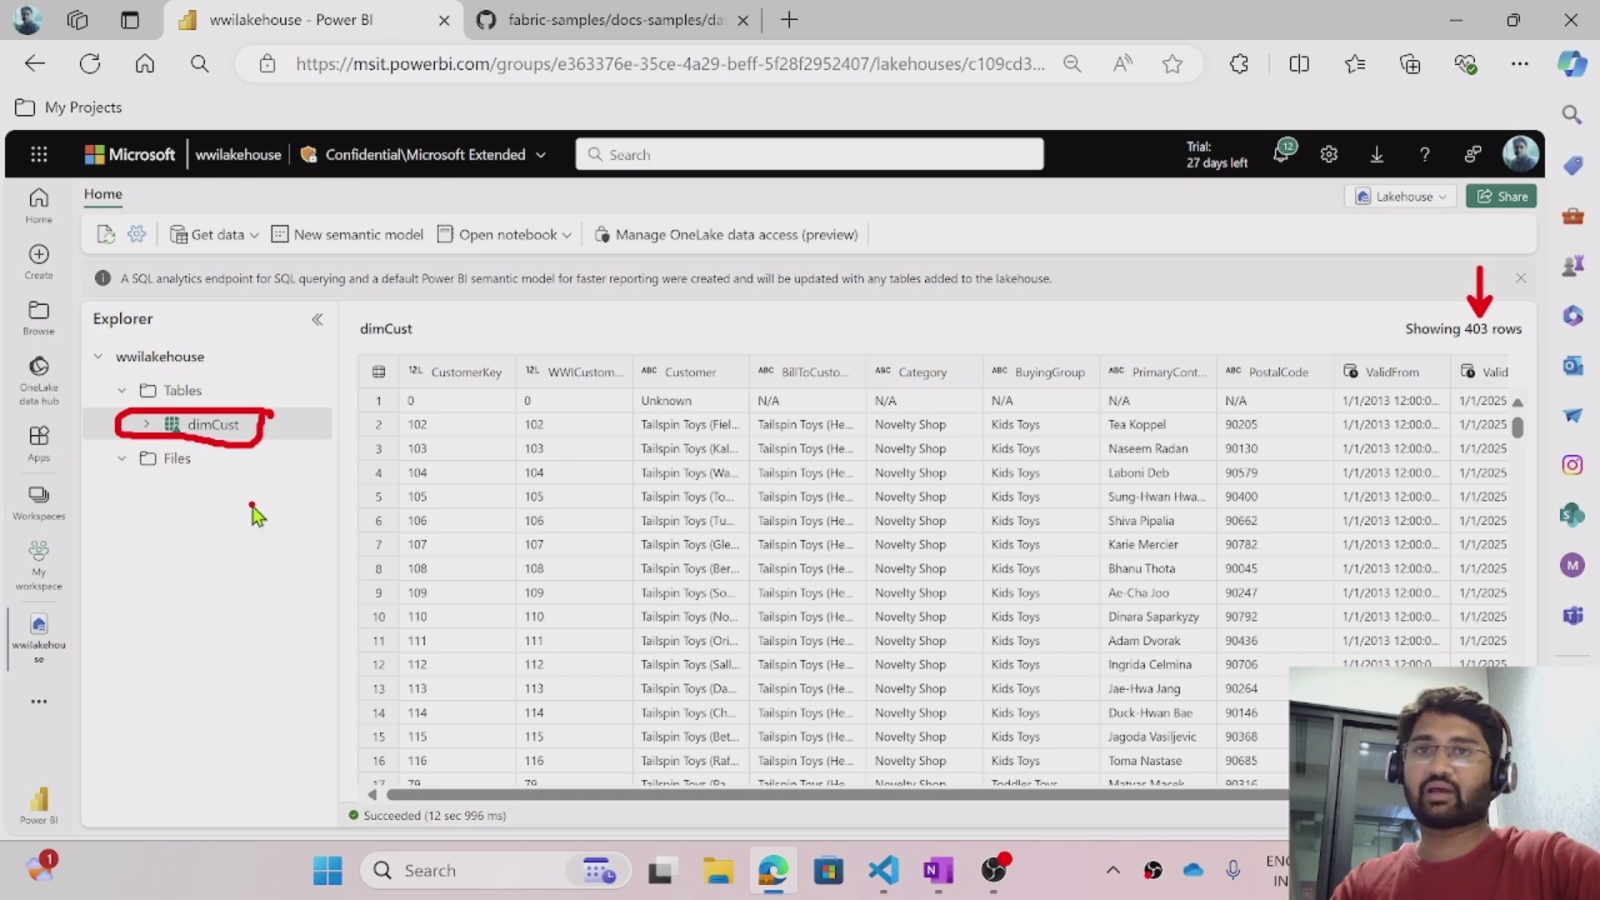
key("Escape")
left_click(308, 429)
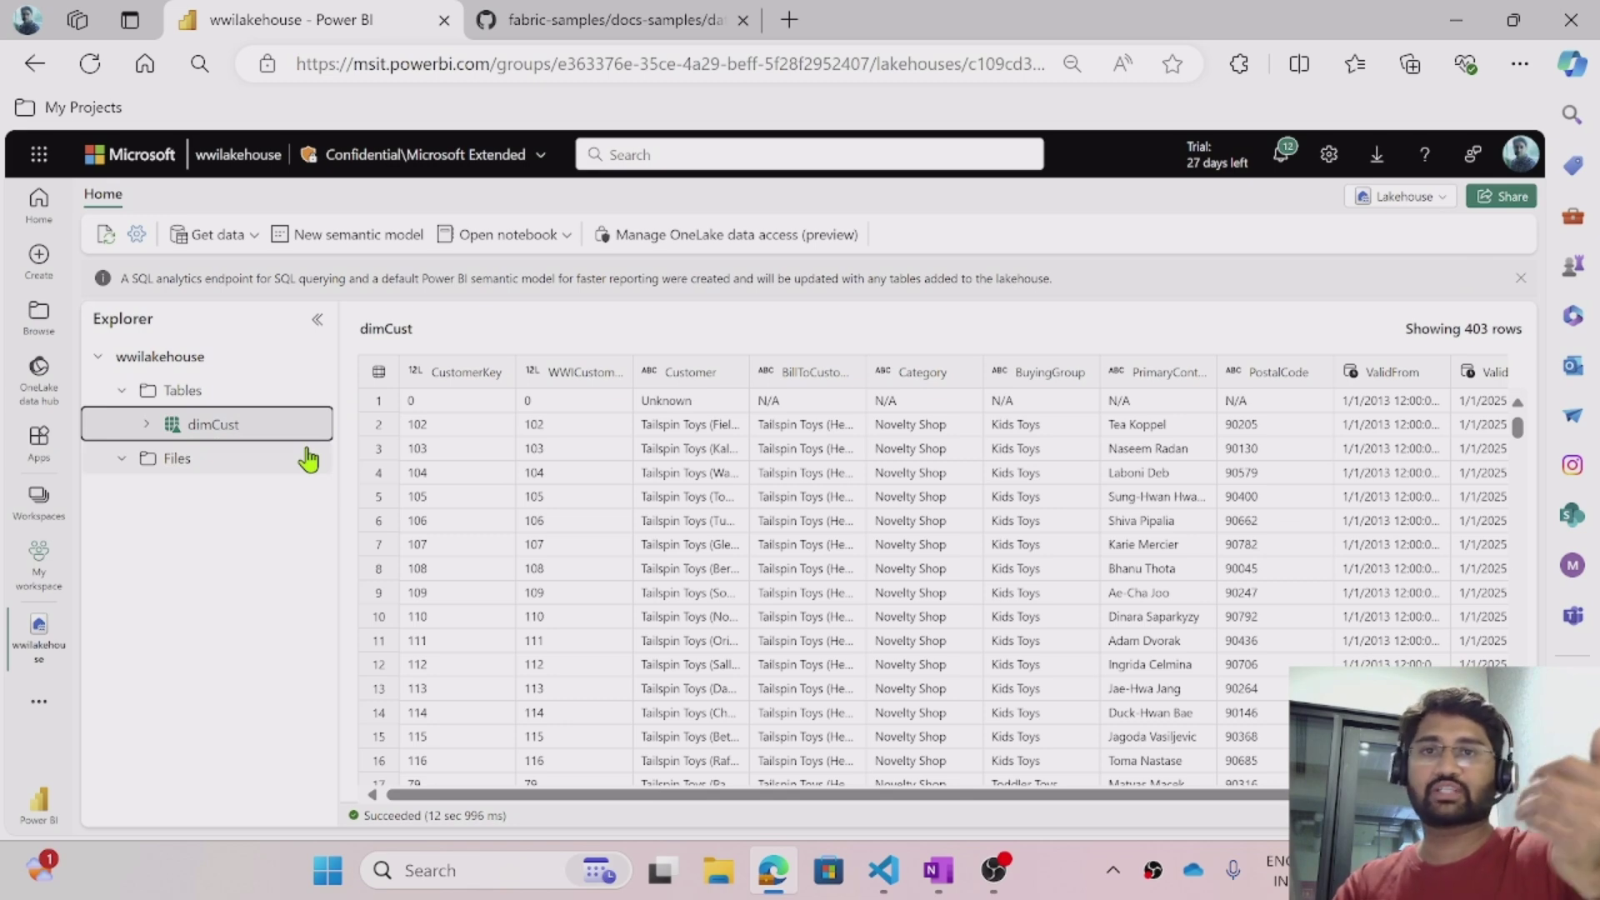
mouse_move(330, 457)
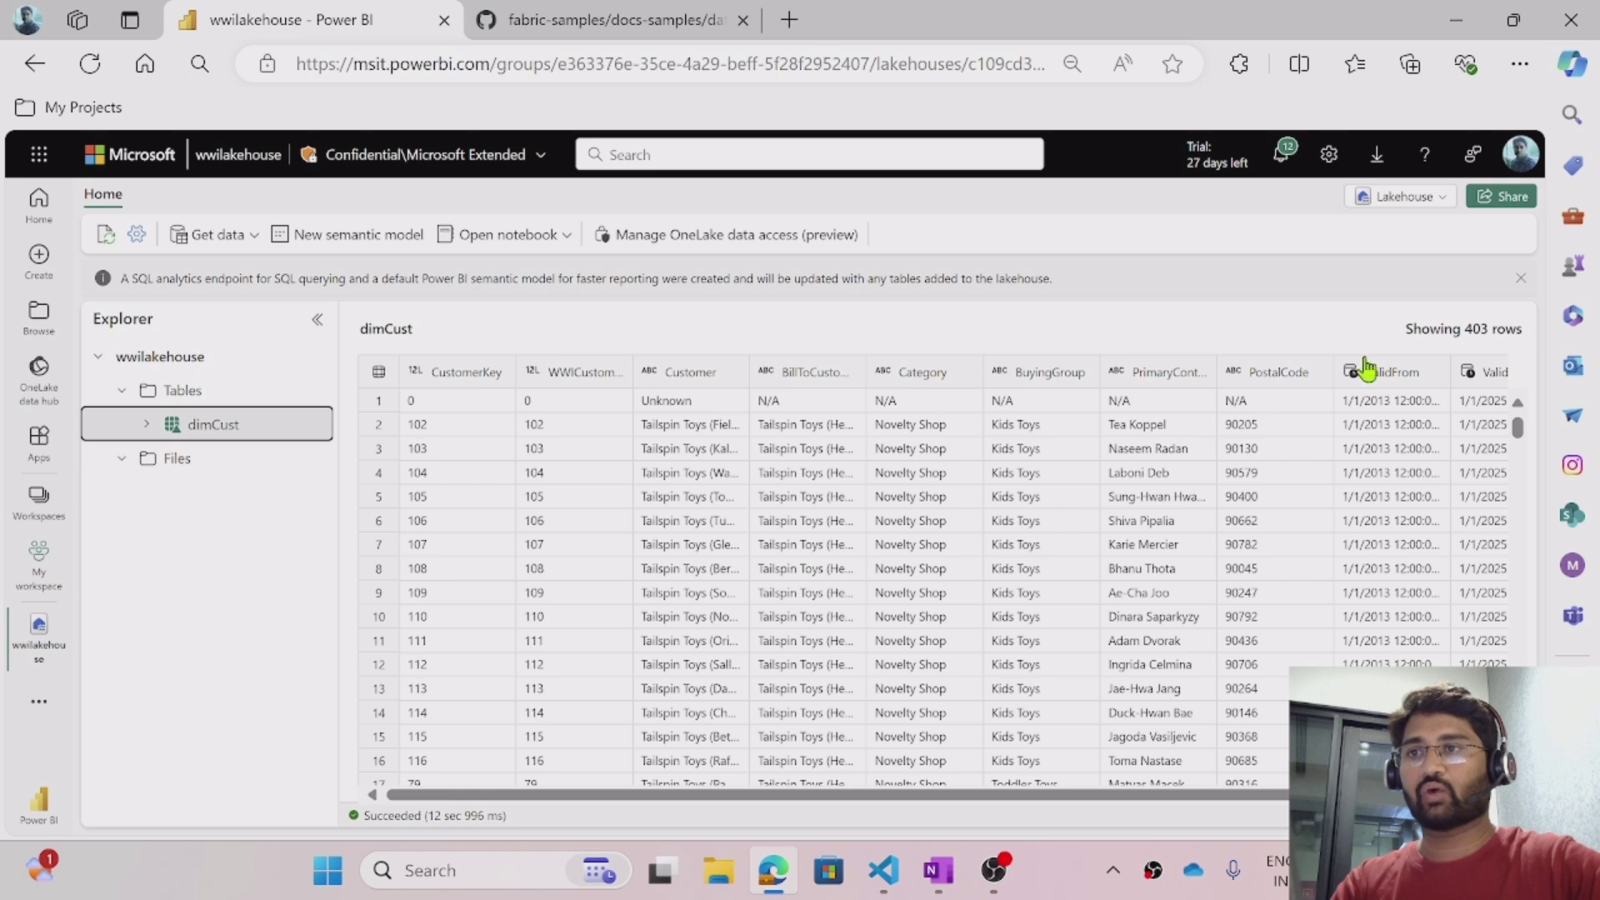
- Switch wwilakehouse to the SQL analytics endpoint and create a new SQL query
left_click(1403, 196)
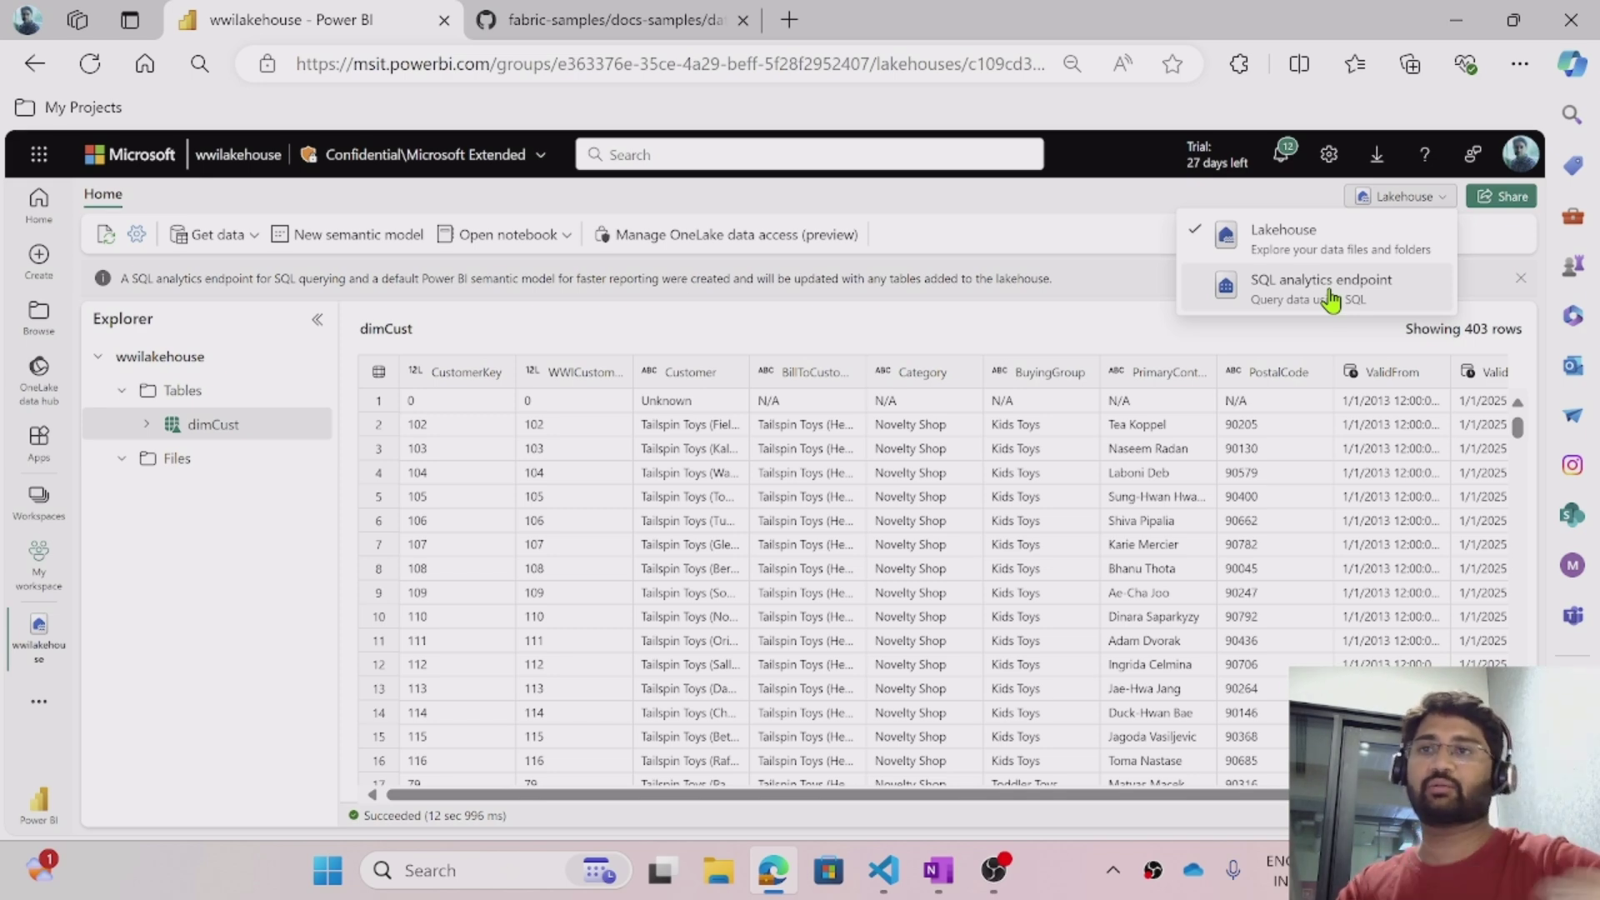
left_click(1292, 300)
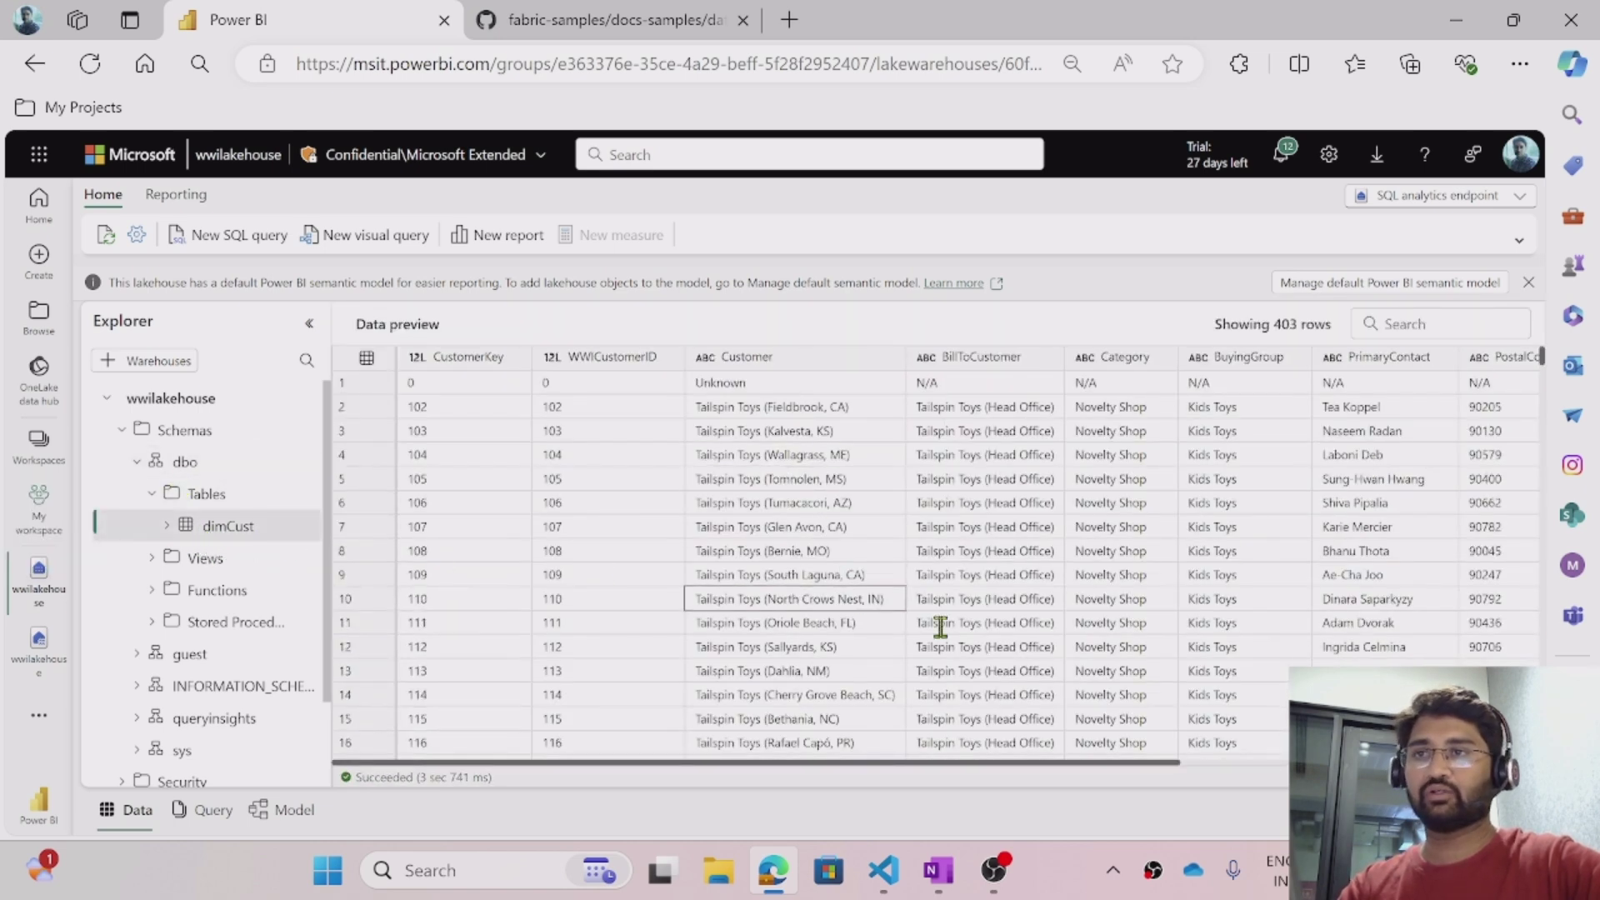
left_click(250, 250)
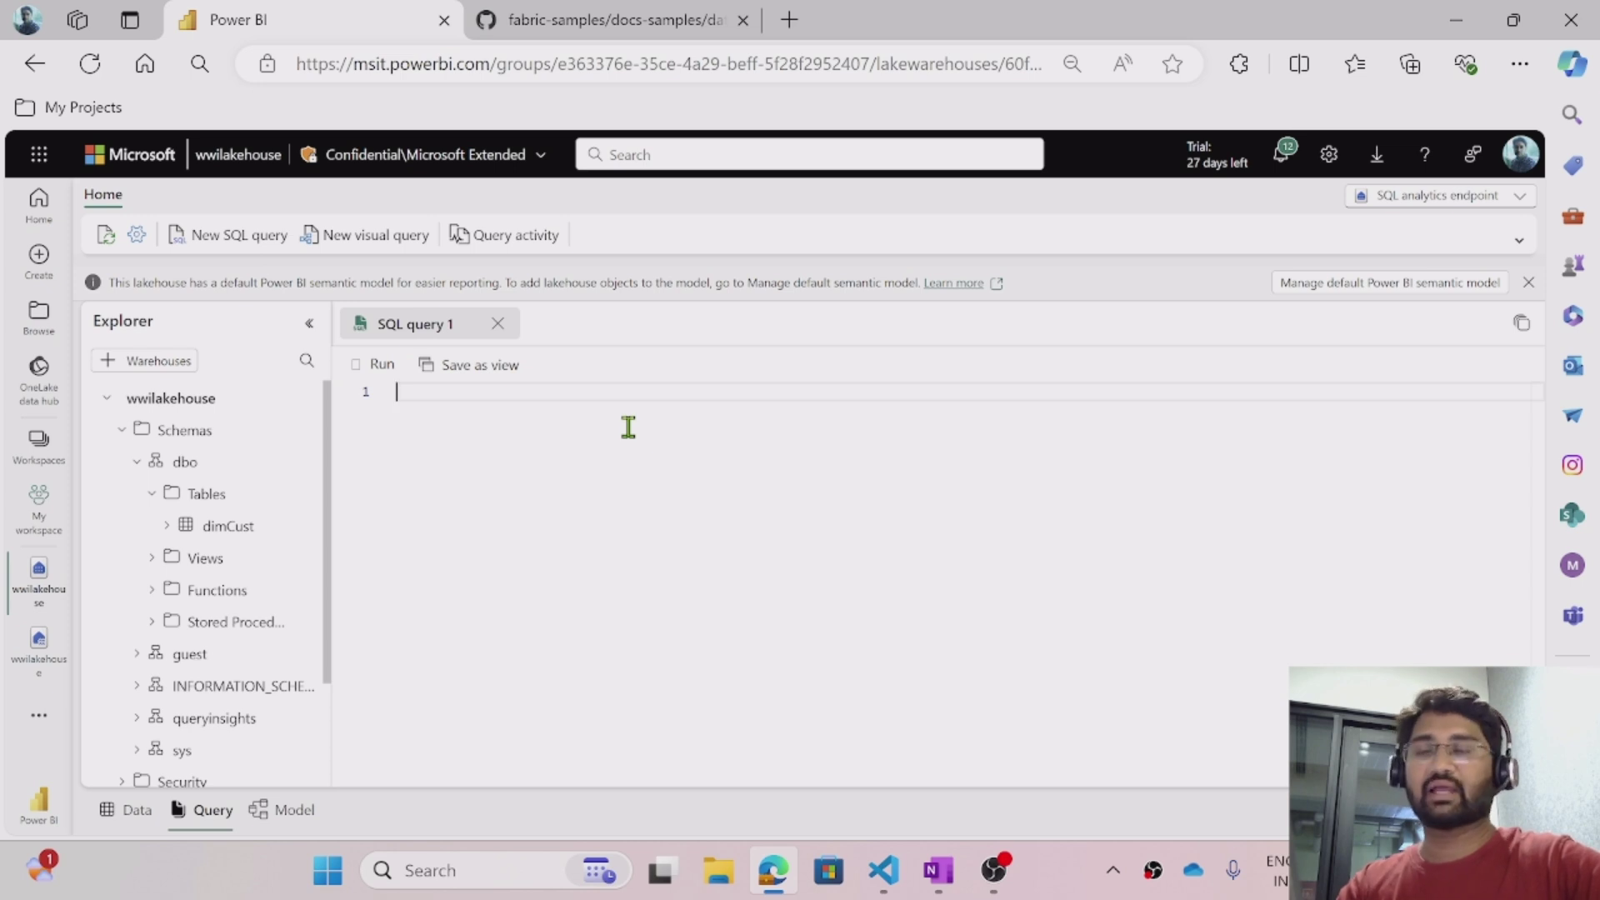
- Copy the BuyingGroup count query from the Build Lakehouse page in OneNote into the empty SQL query
left_click(921, 860)
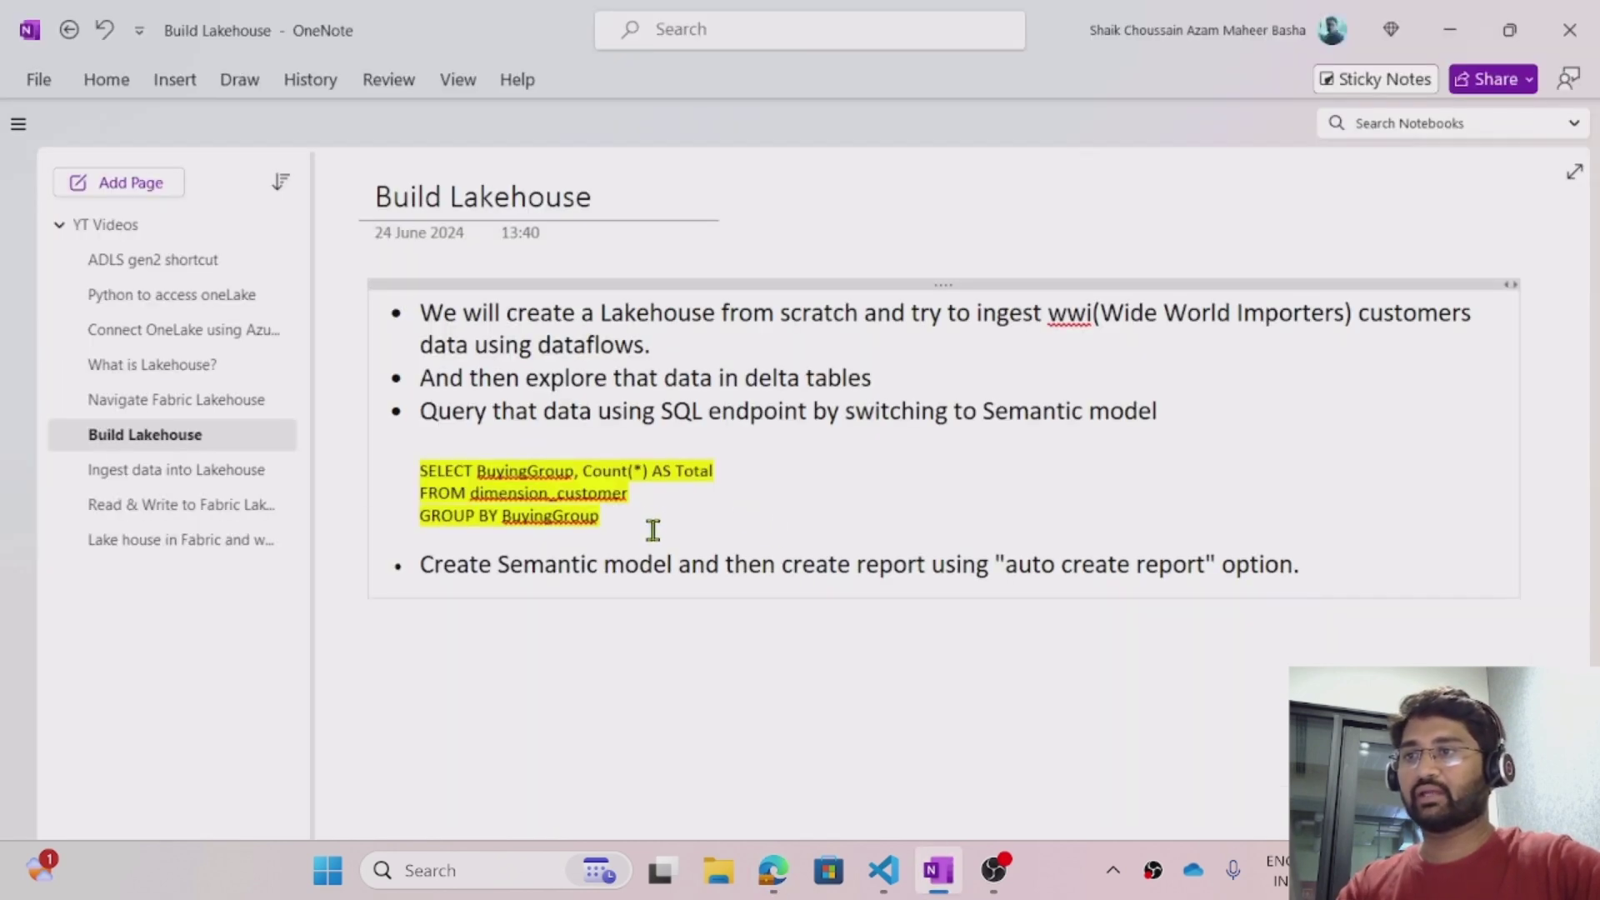
left_click_drag(653, 531, 403, 460)
key("ctrl+c")
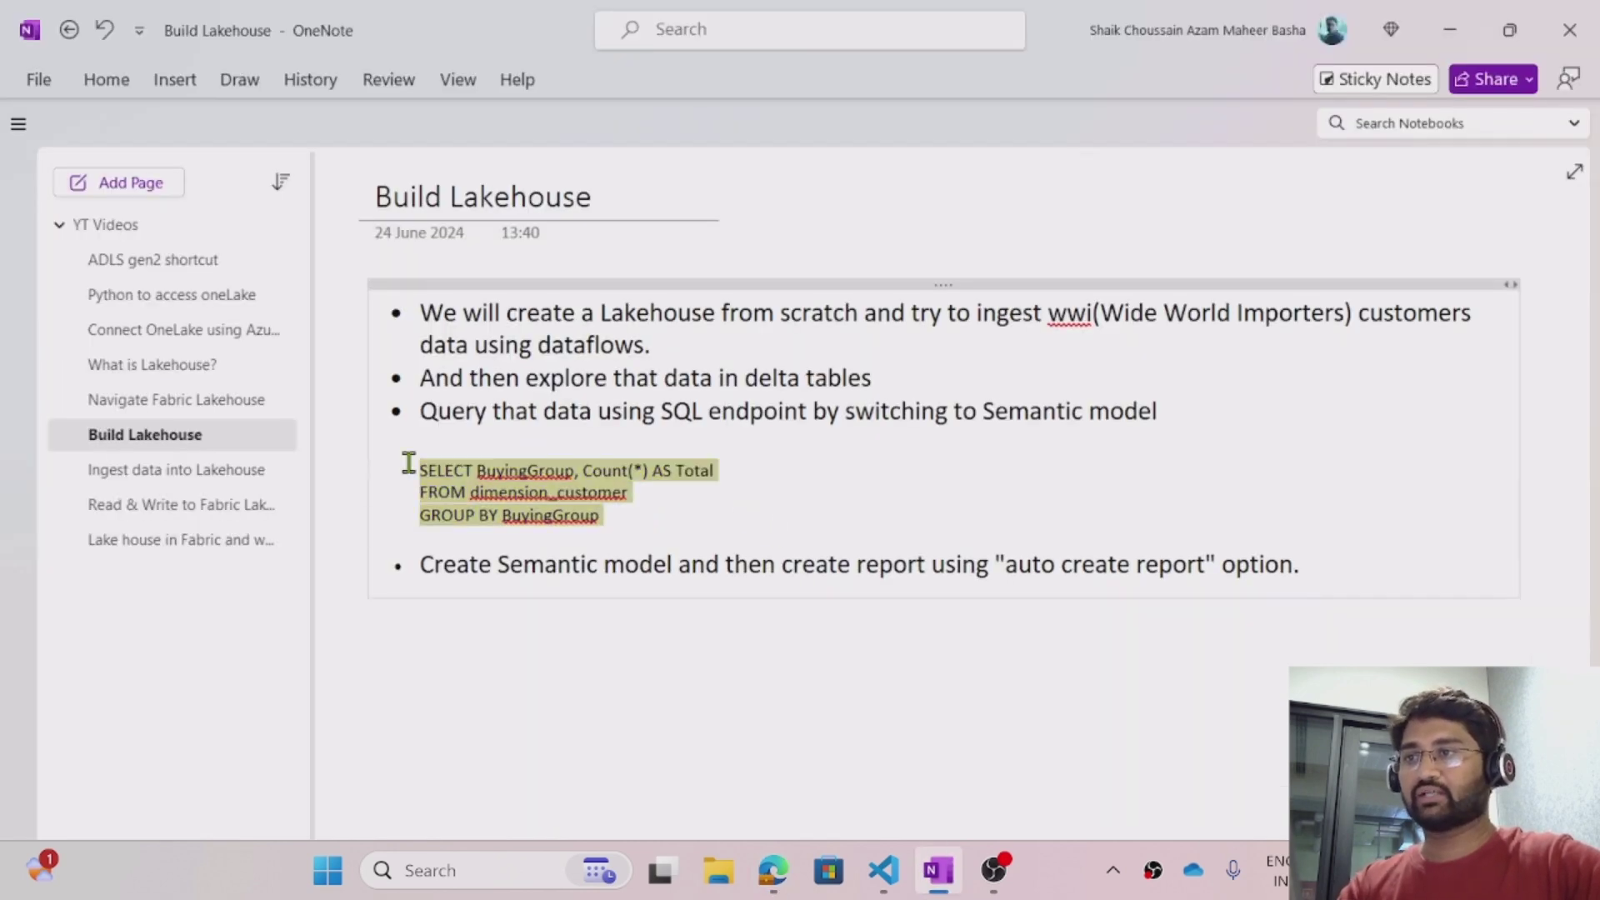
left_click(1460, 34)
key("ctrl+v")
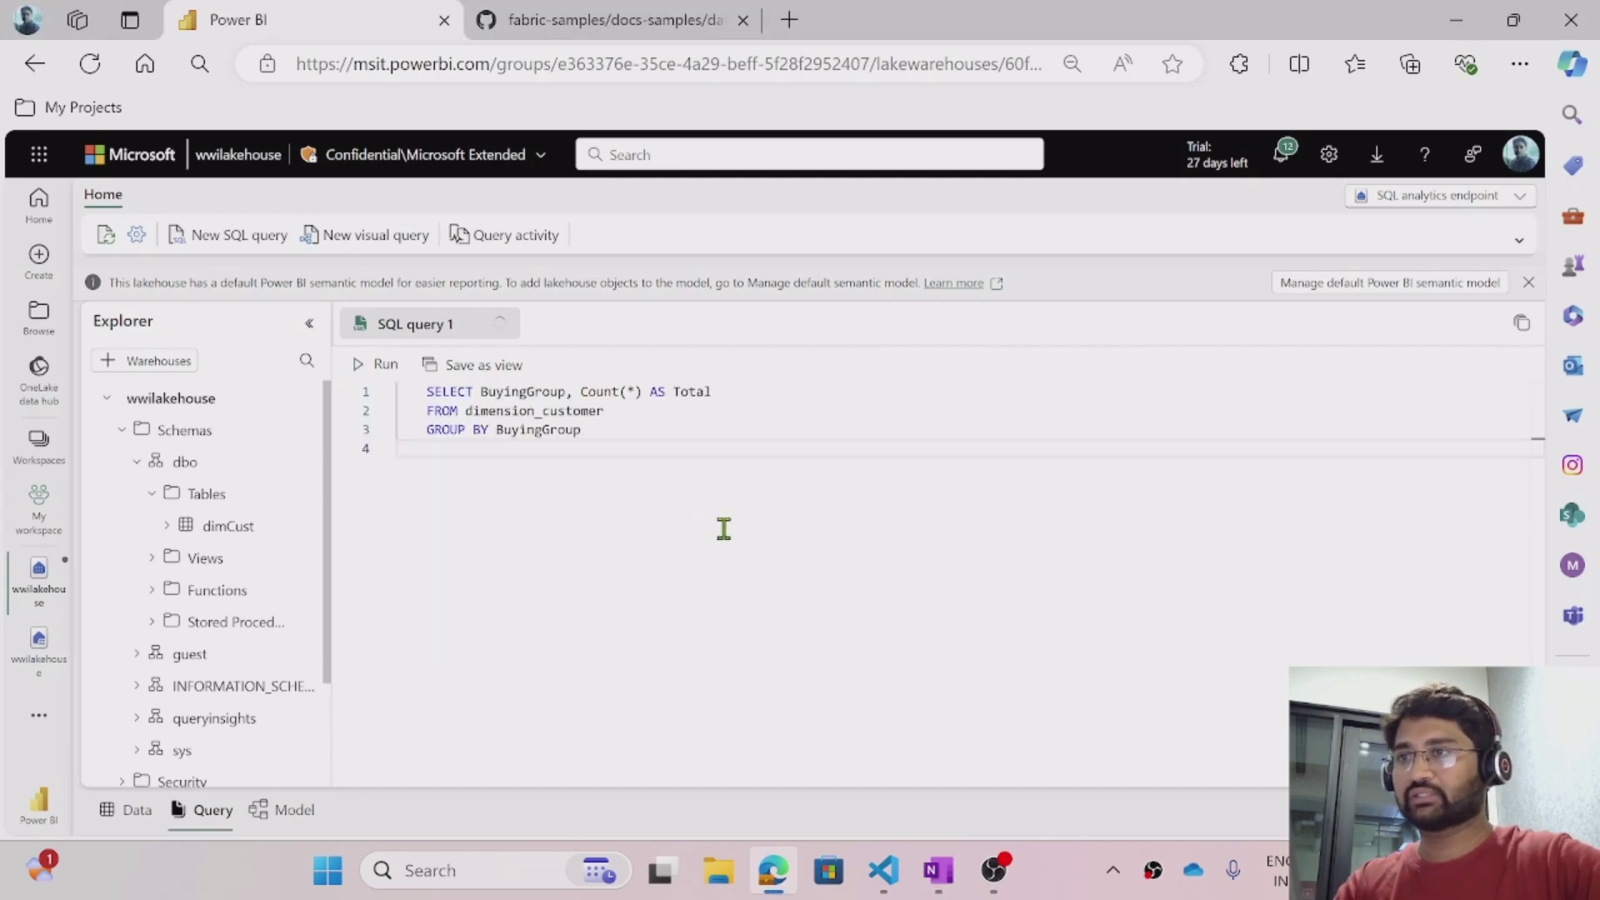
- Replace the table name in the query's FROM clause with dimCust
left_click(588, 411)
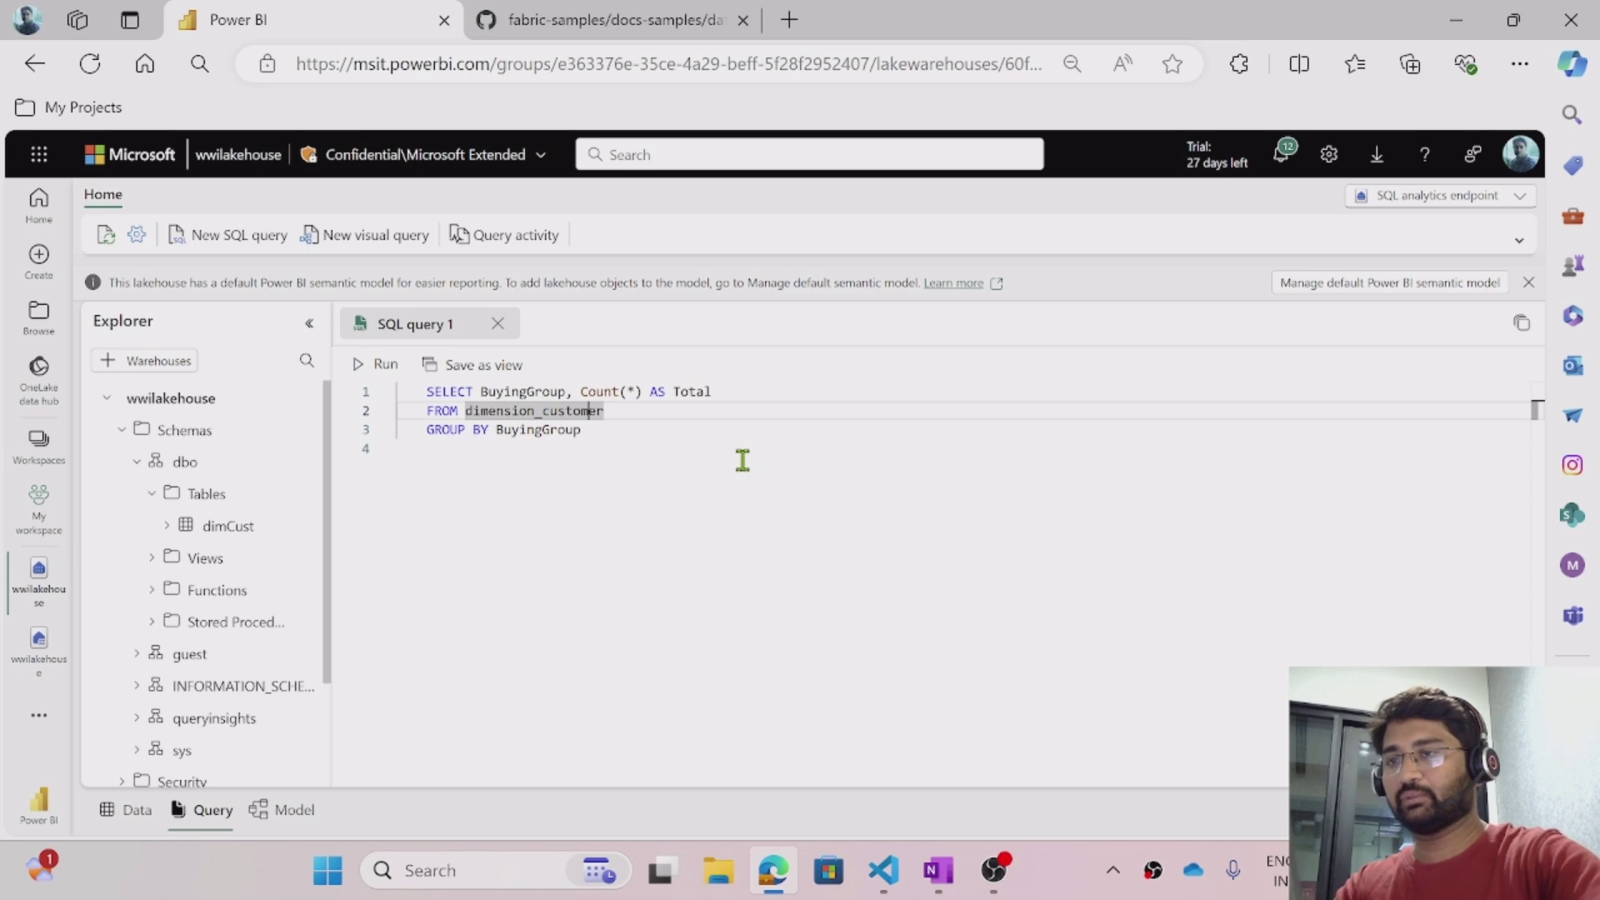
key("BackSpace")
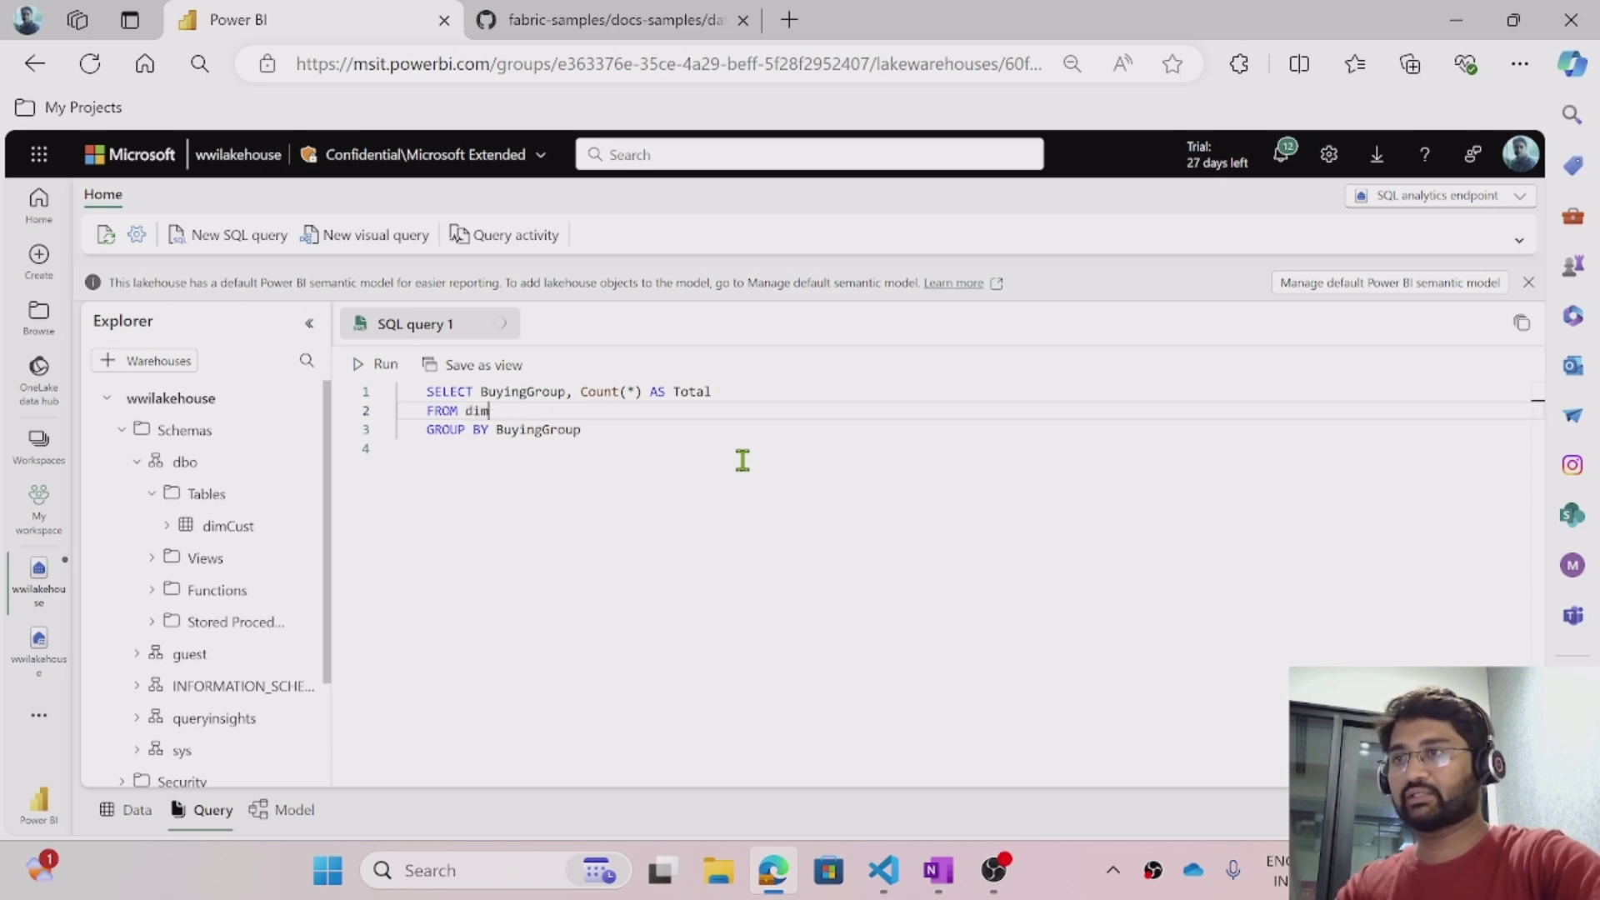
type("Cust")
left_click(714, 467)
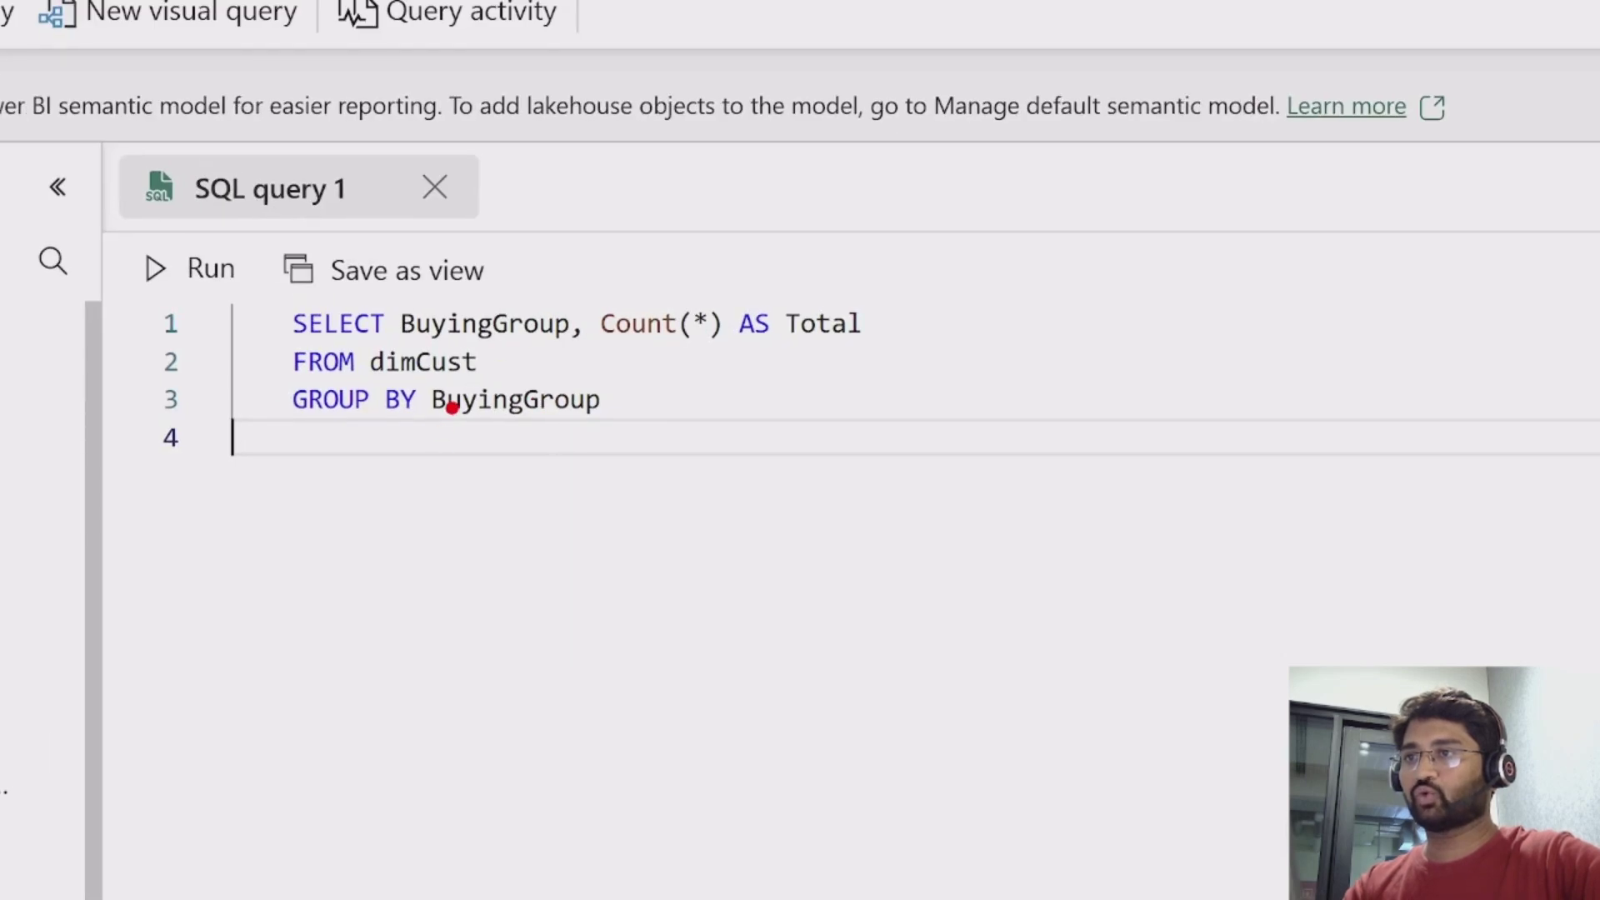
left_click_drag(427, 442, 773, 442)
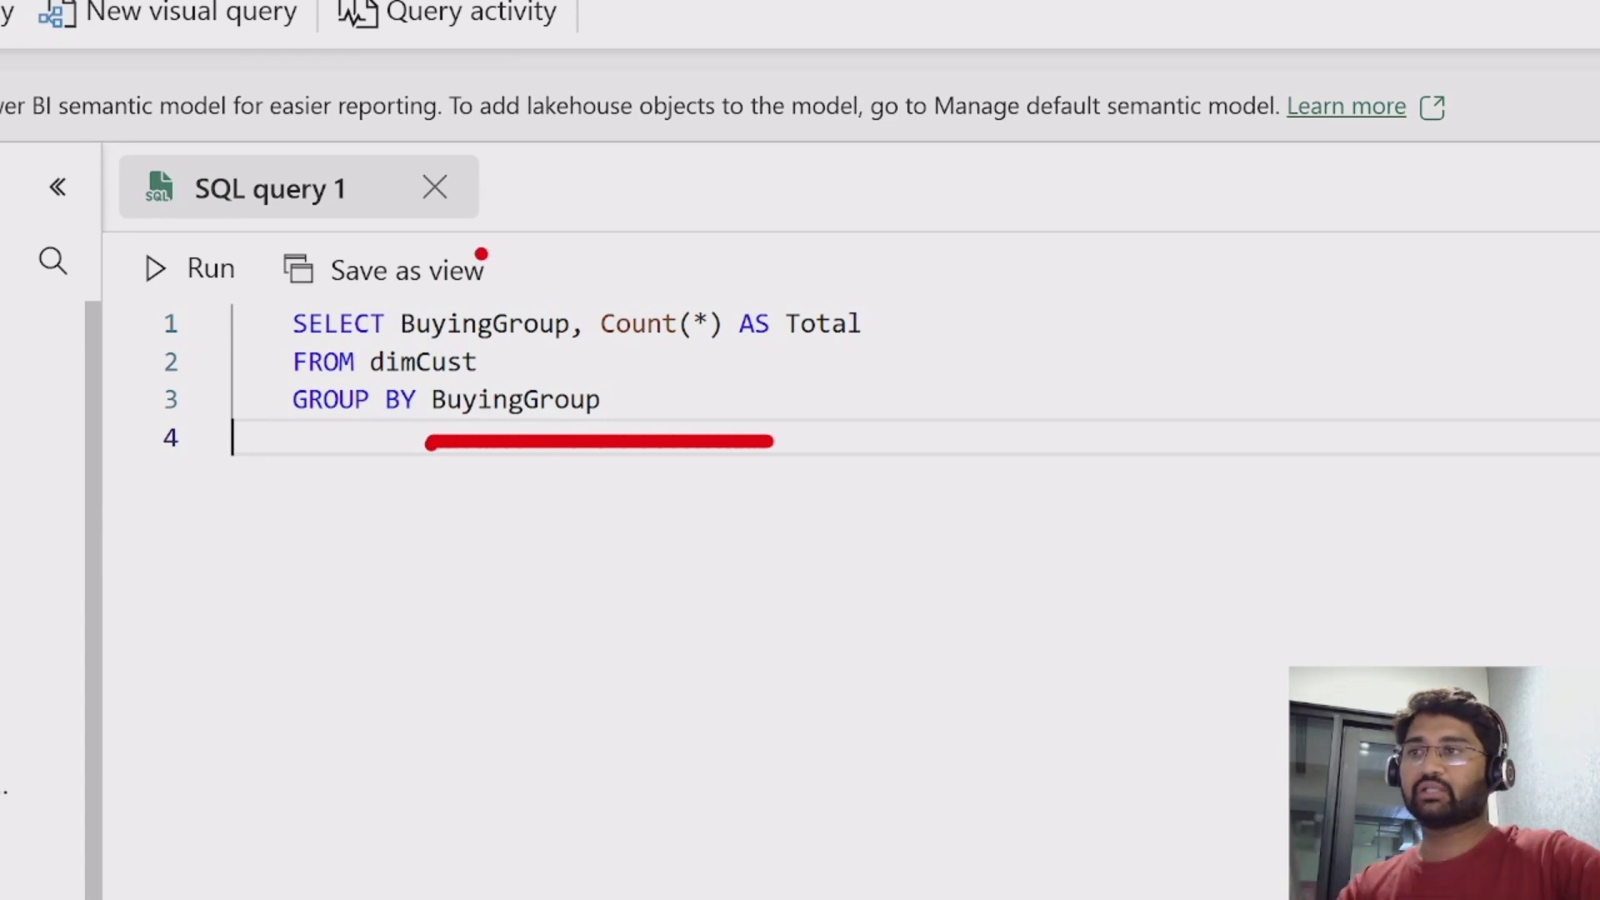
left_click_drag(526, 299, 537, 171)
mouse_move(493, 275)
left_mouse_down()
mouse_move(593, 296)
mouse_move(606, 248)
left_mouse_up()
left_click_drag(627, 374, 715, 353)
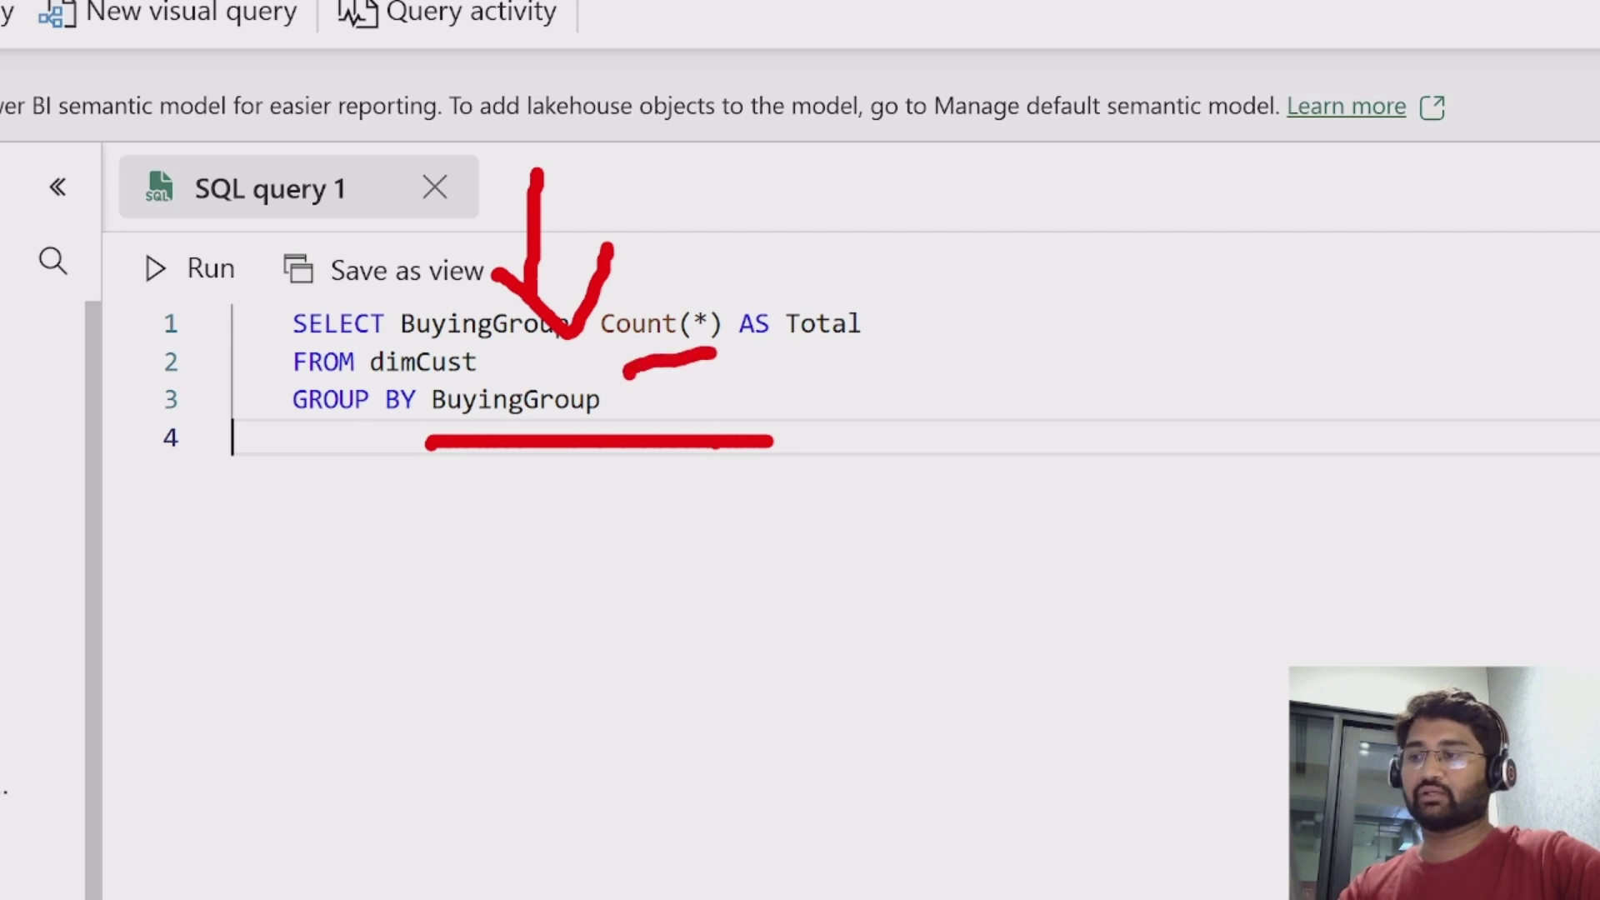
key("Escape")
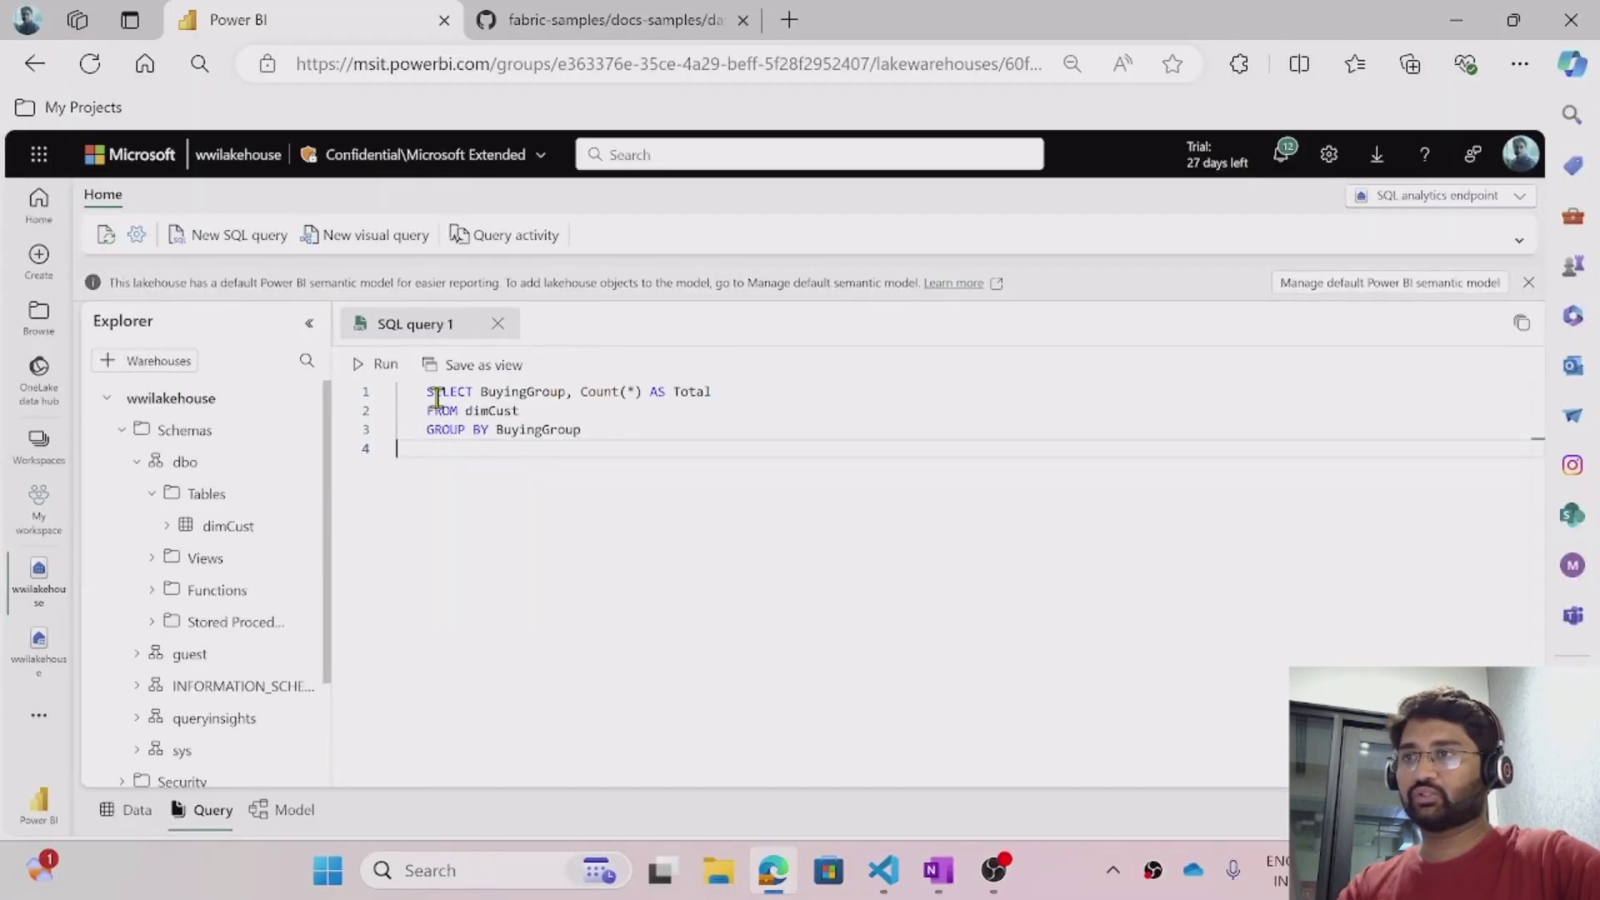
- Run the SQL query that counts the dimCust rows per BuyingGroup
left_click(375, 363)
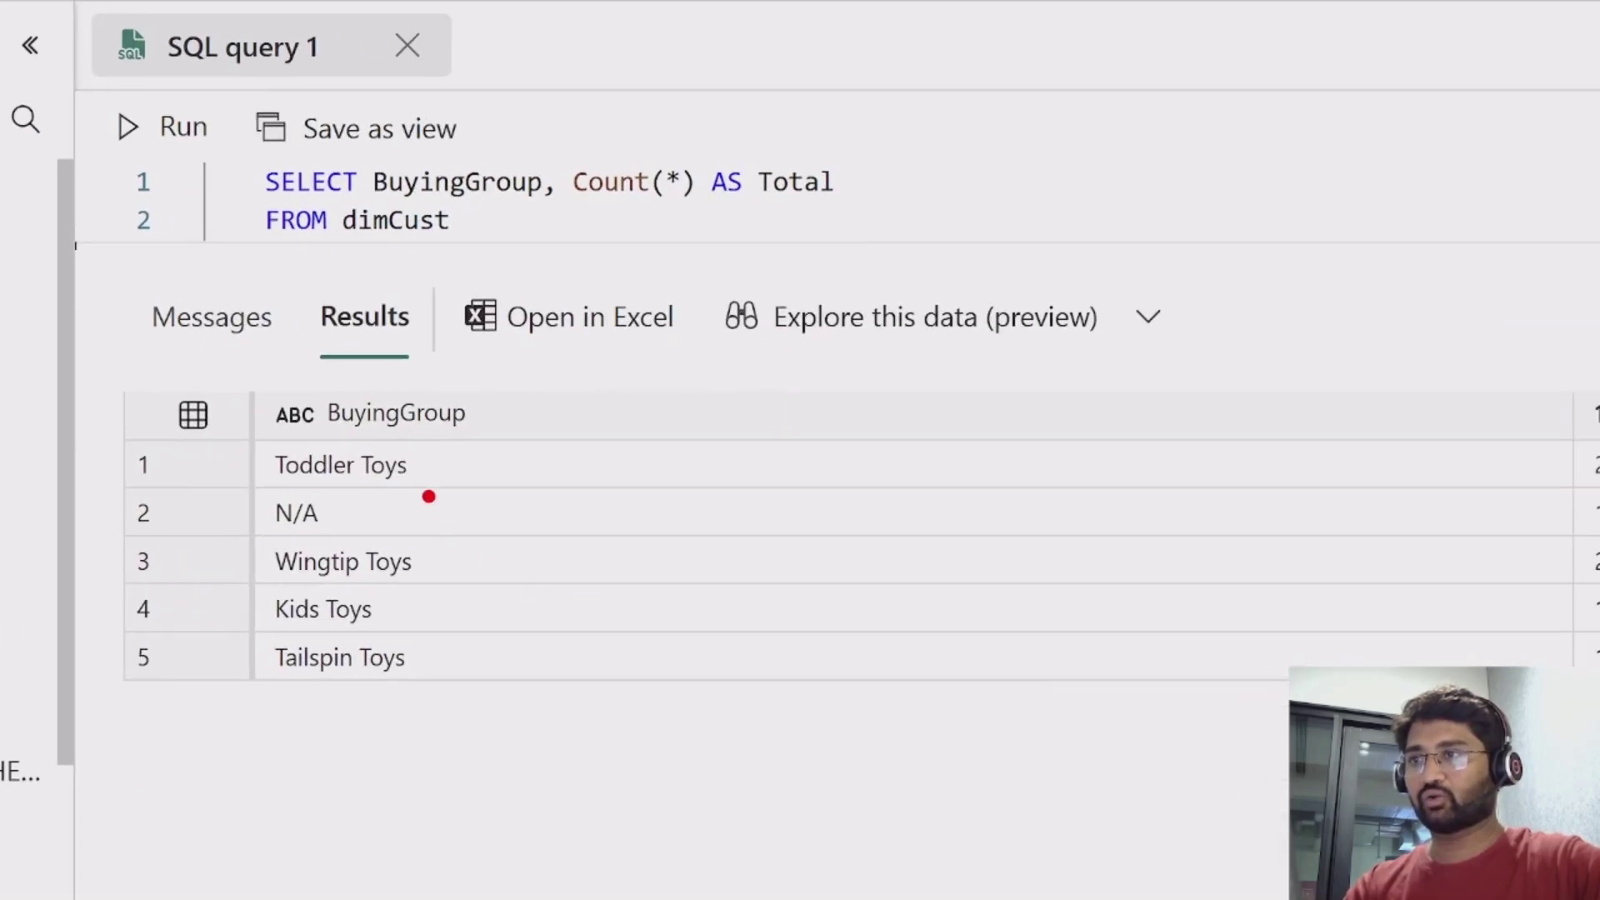
left_click_drag(472, 441, 495, 725)
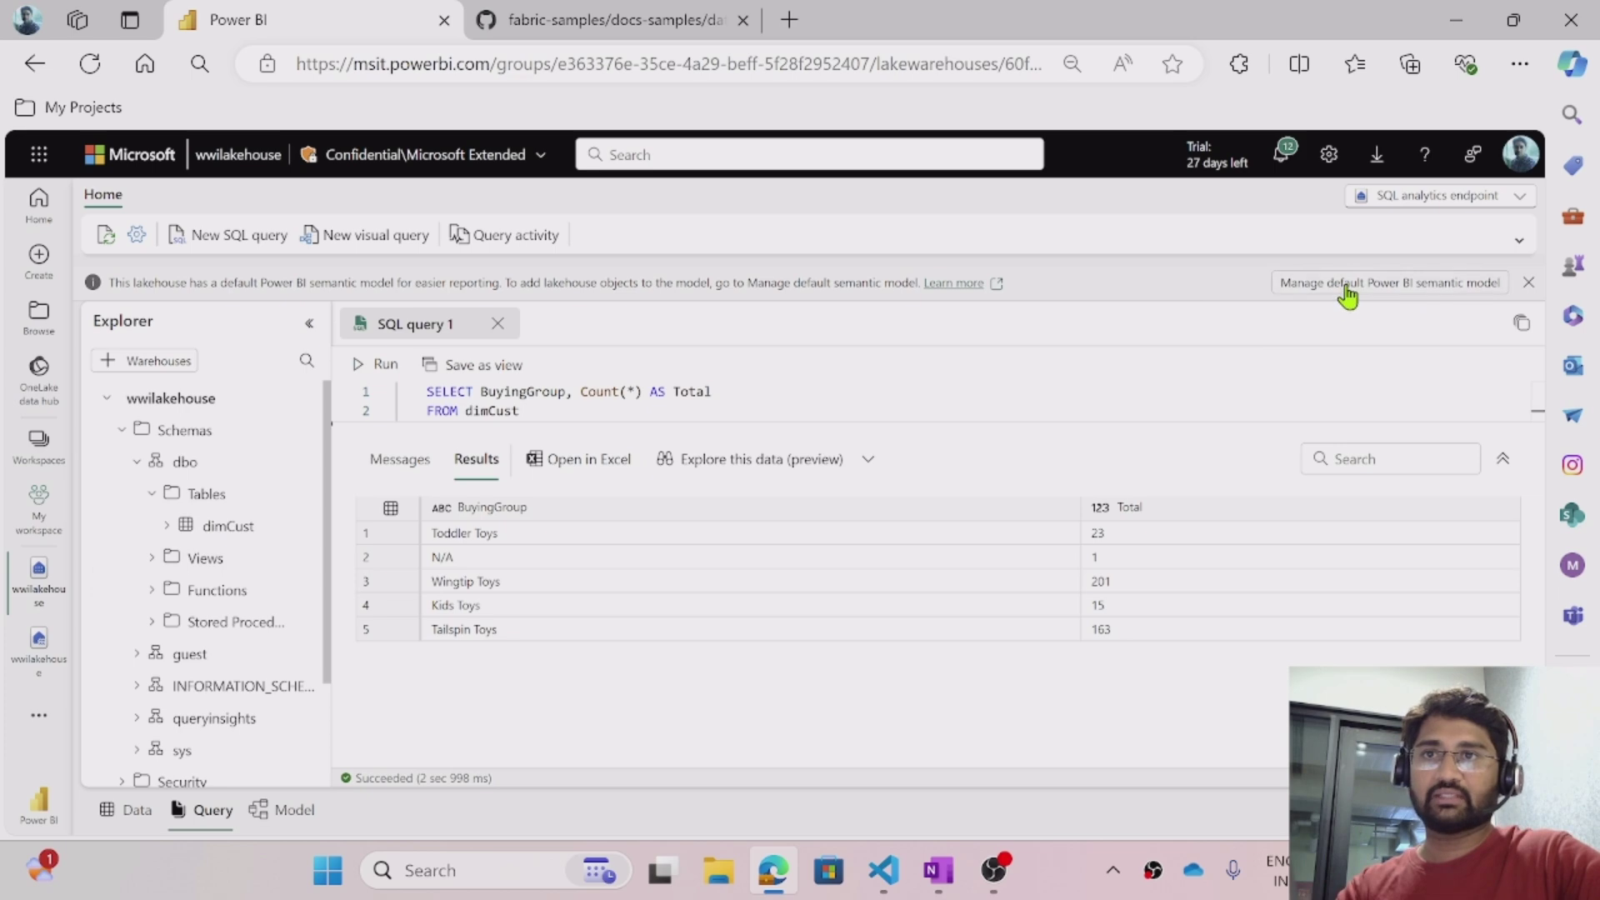
- Add the dimCust table from the dbo schema to the lakehouse's default Power BI semantic model
left_click(1393, 295)
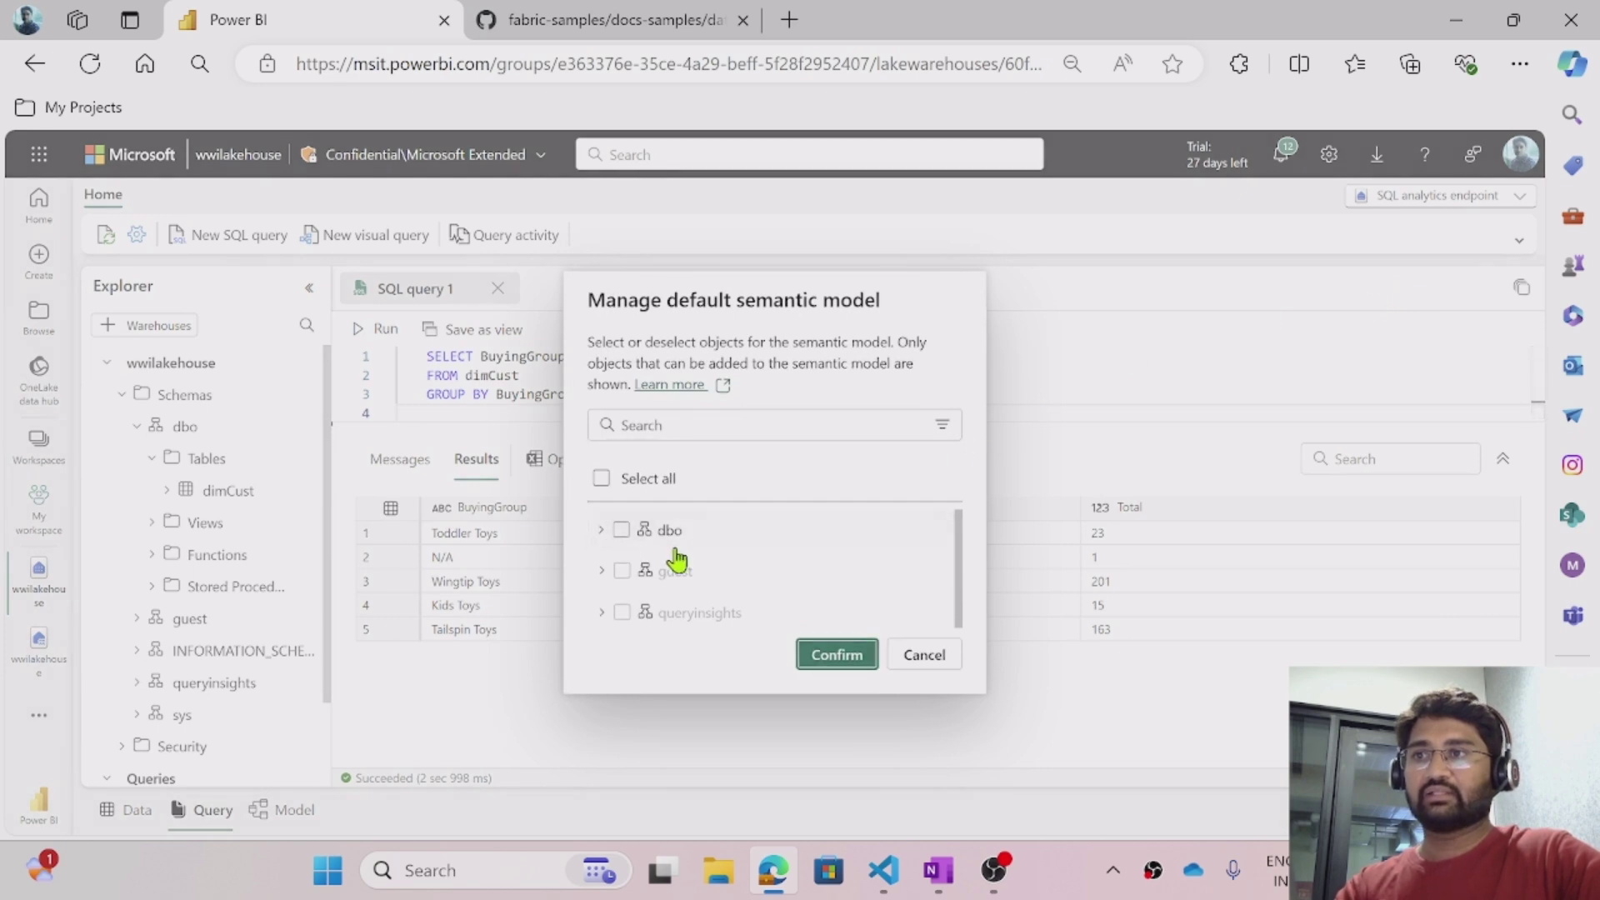
left_click(602, 533)
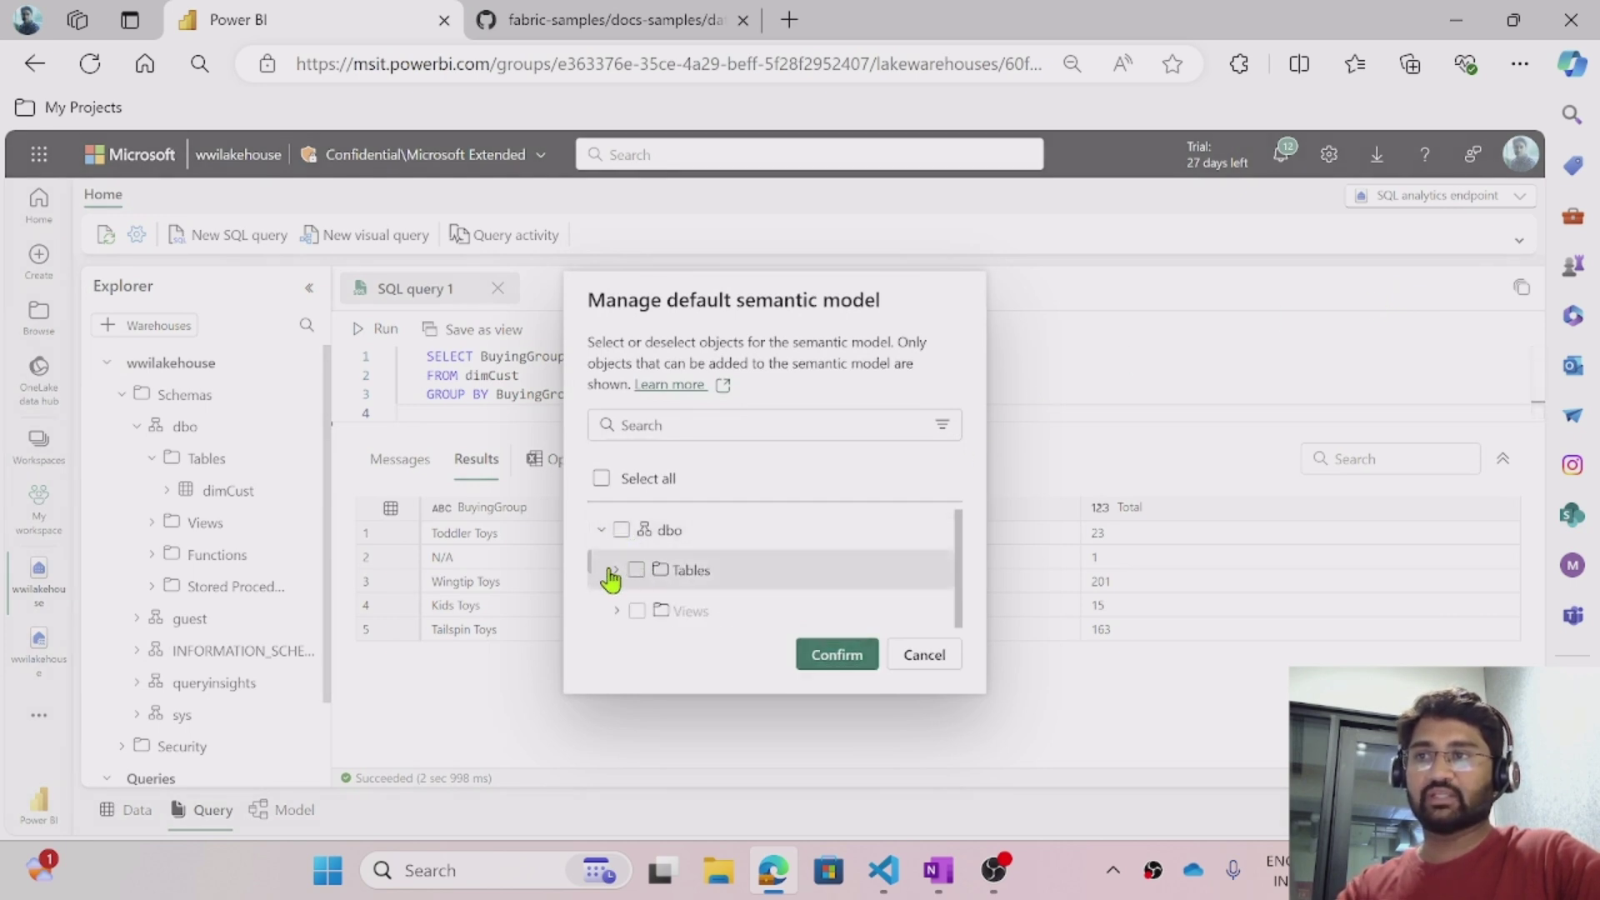
left_click(612, 573)
scroll(824, 575, "down", 1)
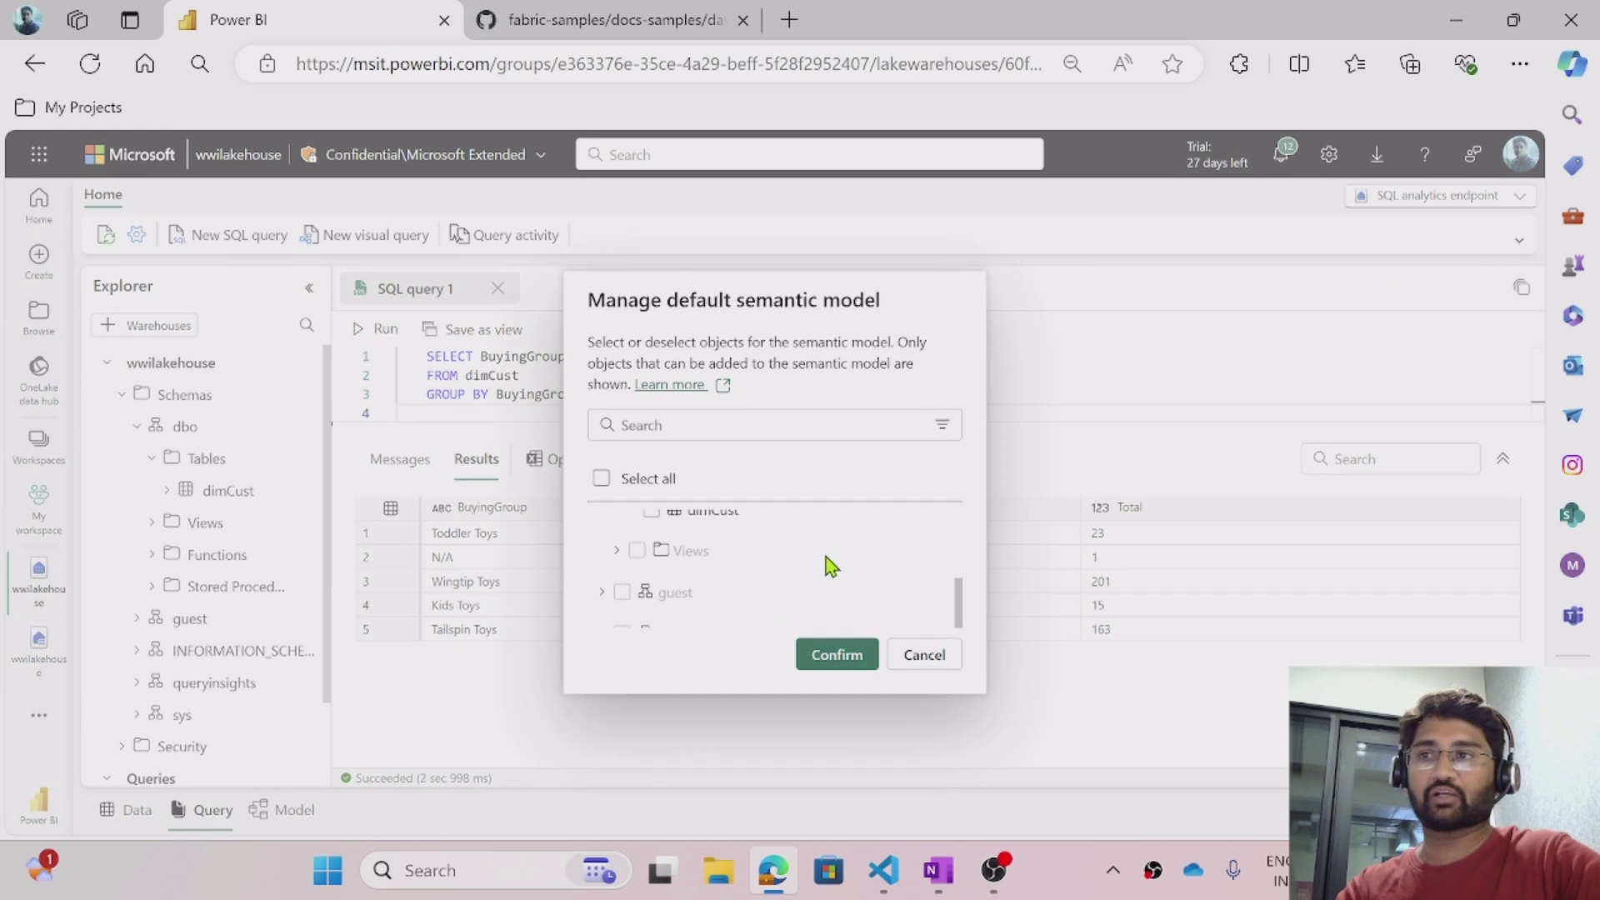
scroll(832, 567, "up", 1)
left_click(651, 609)
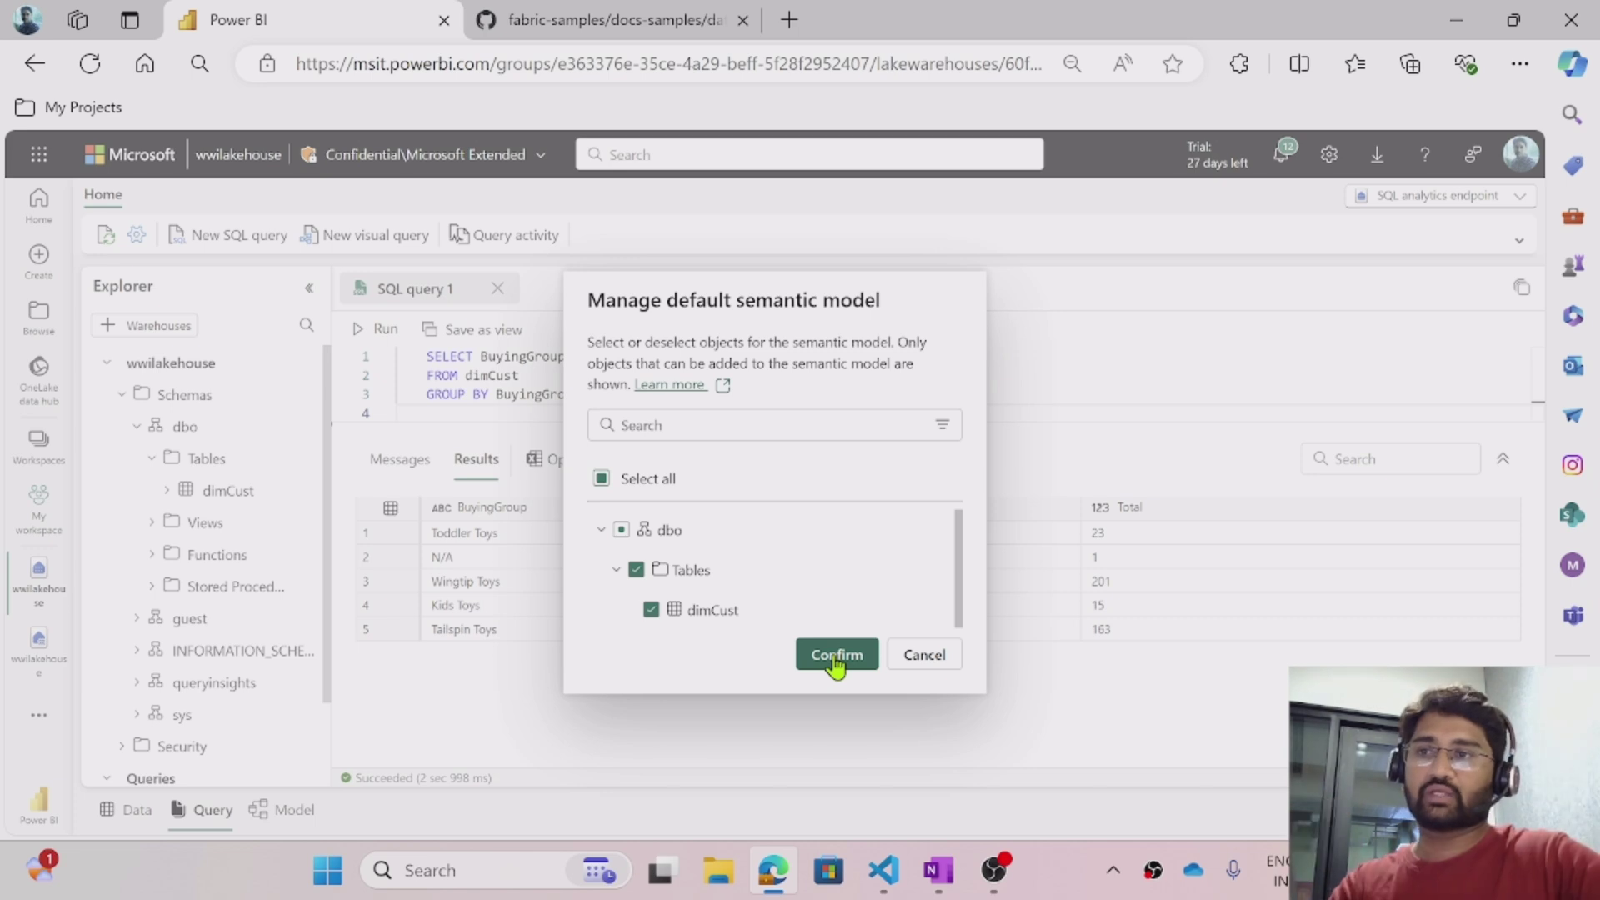
left_click(834, 656)
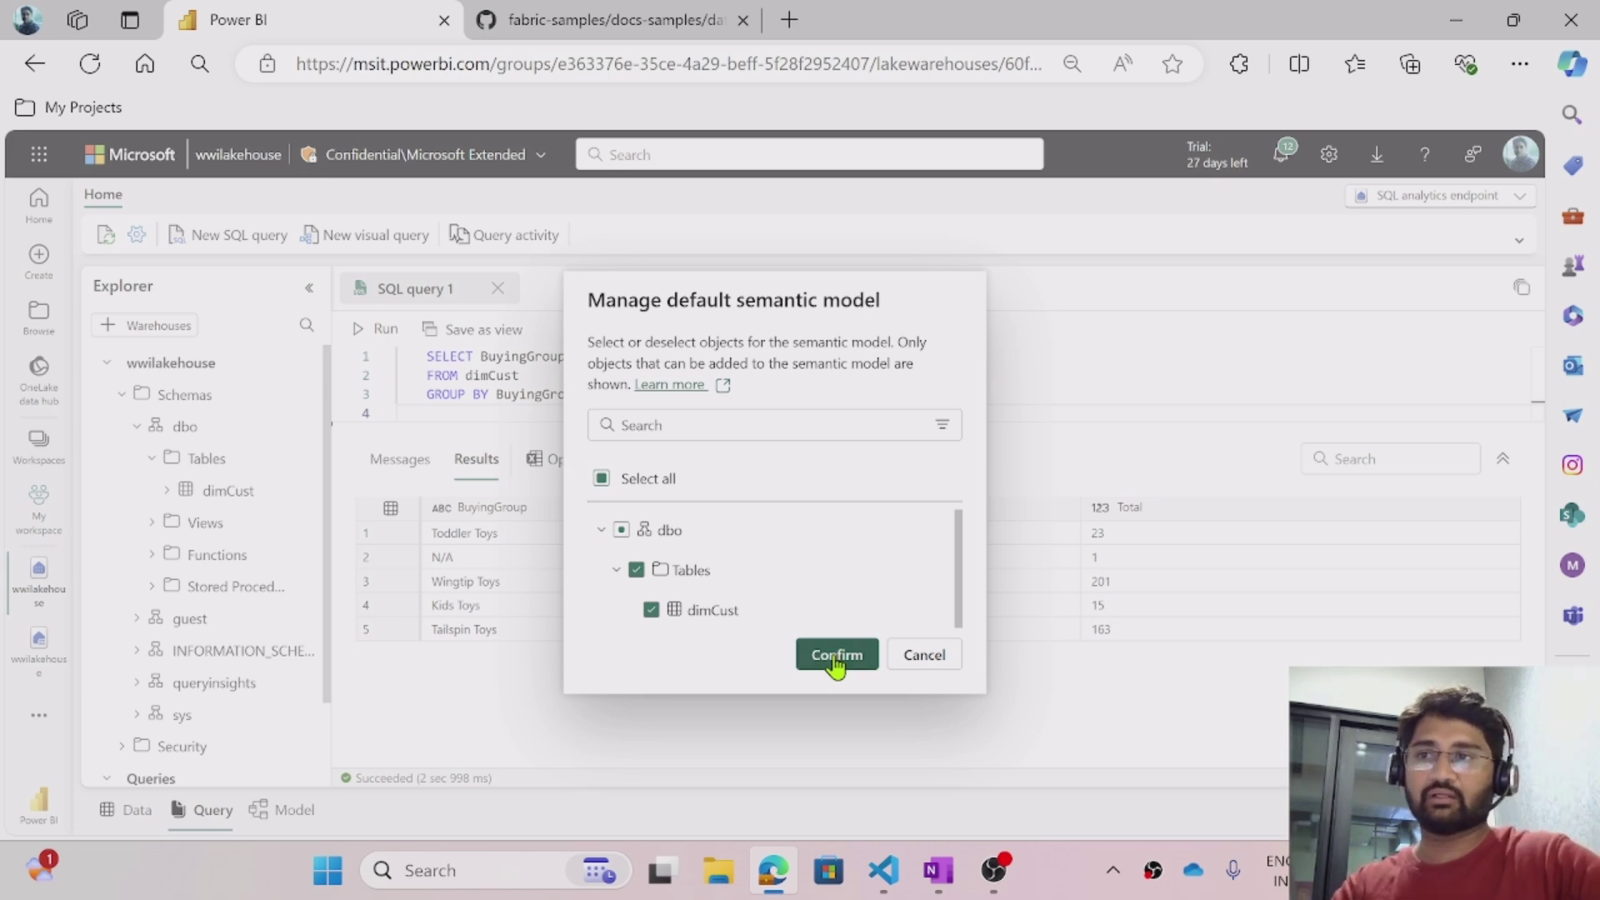
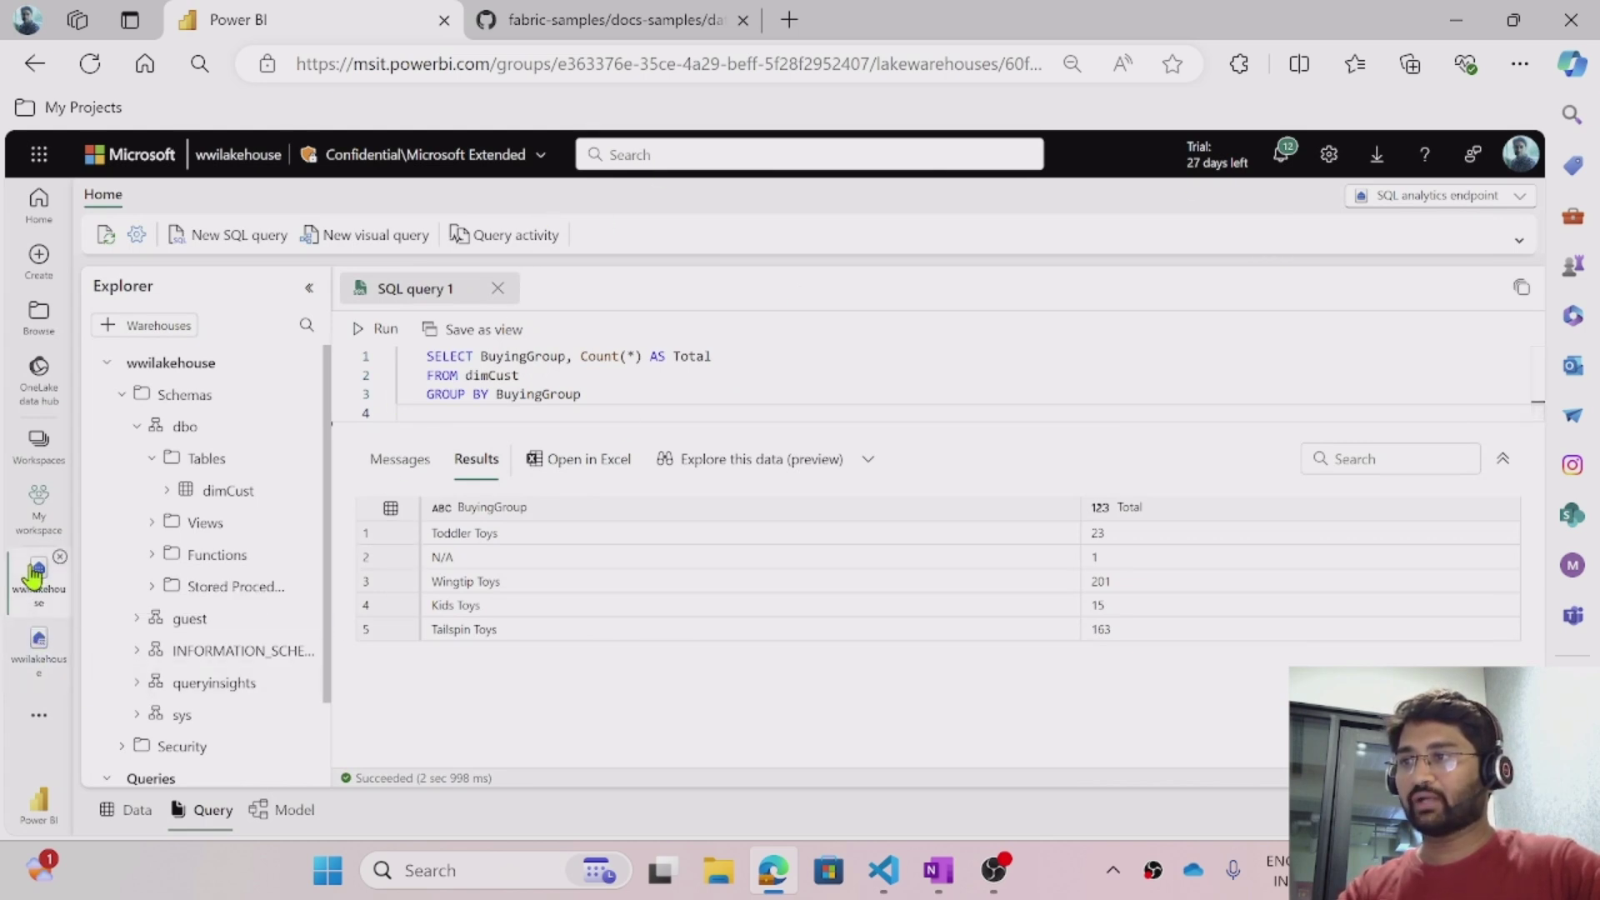
- Return to My workspace, widen the Type column, reload the page and open the wwilakehouse default semantic model
left_click(35, 644)
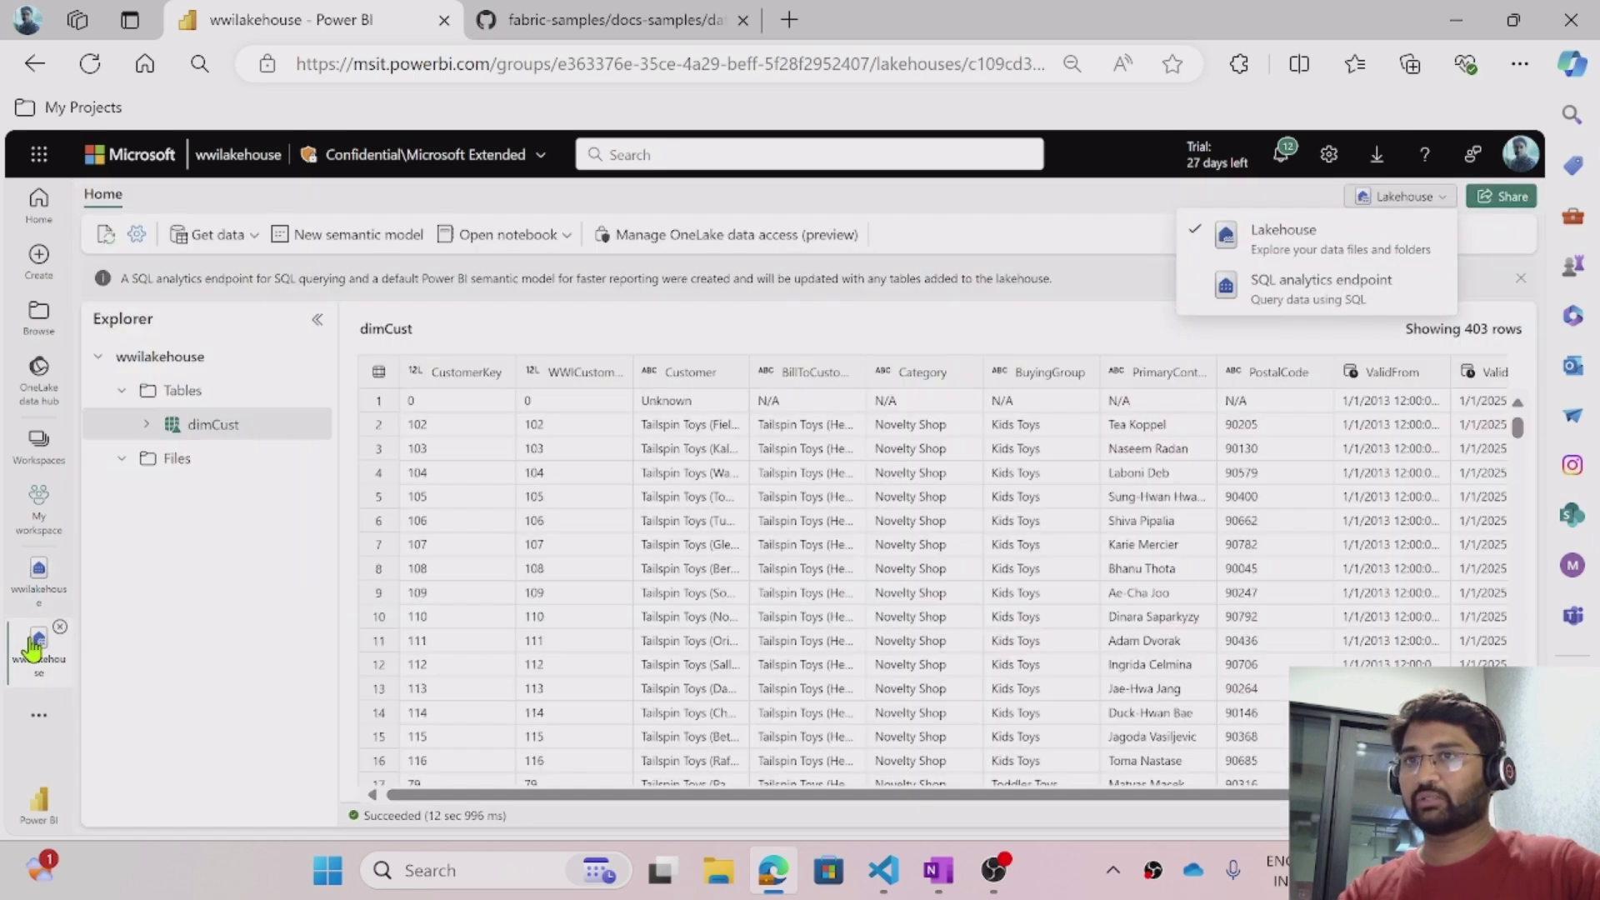
left_click(30, 522)
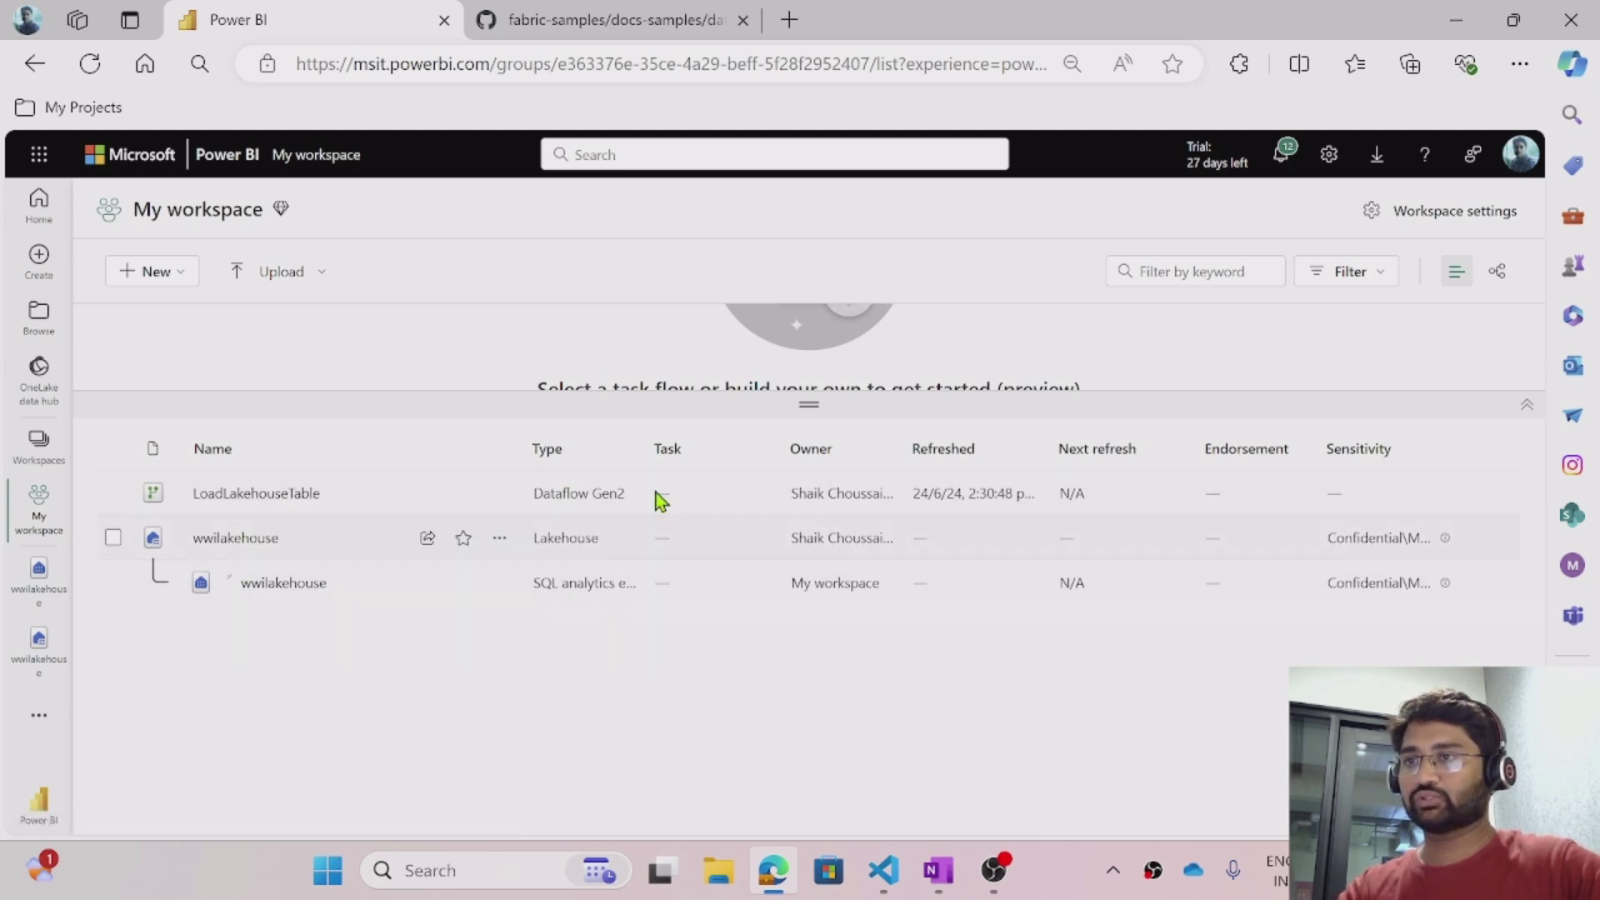
left_click_drag(646, 450, 862, 433)
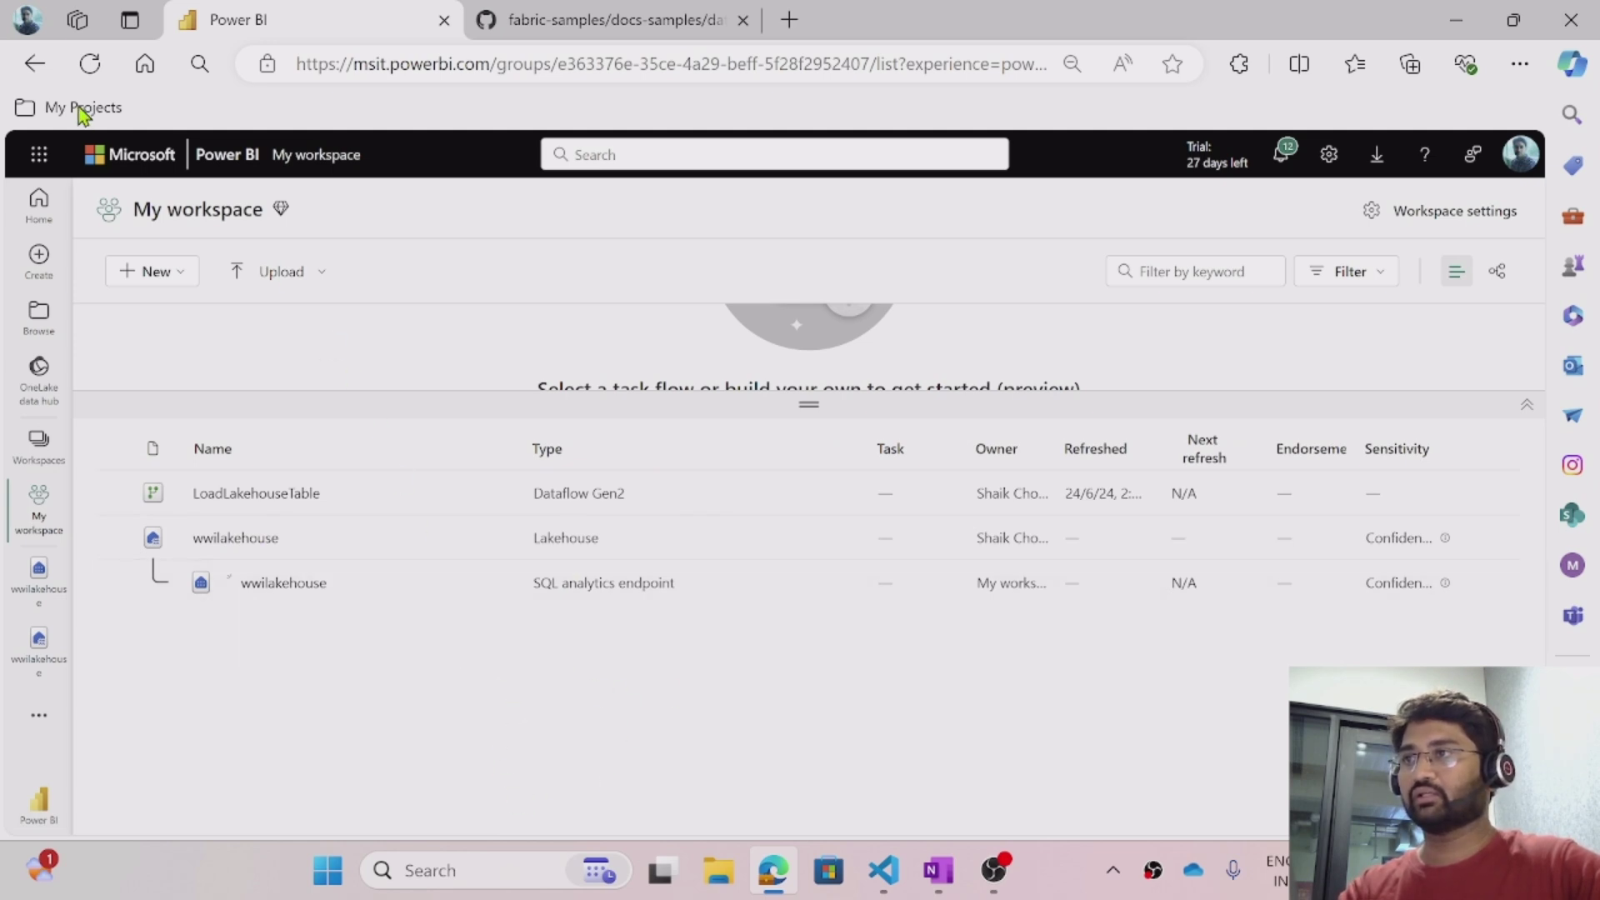
left_click(90, 70)
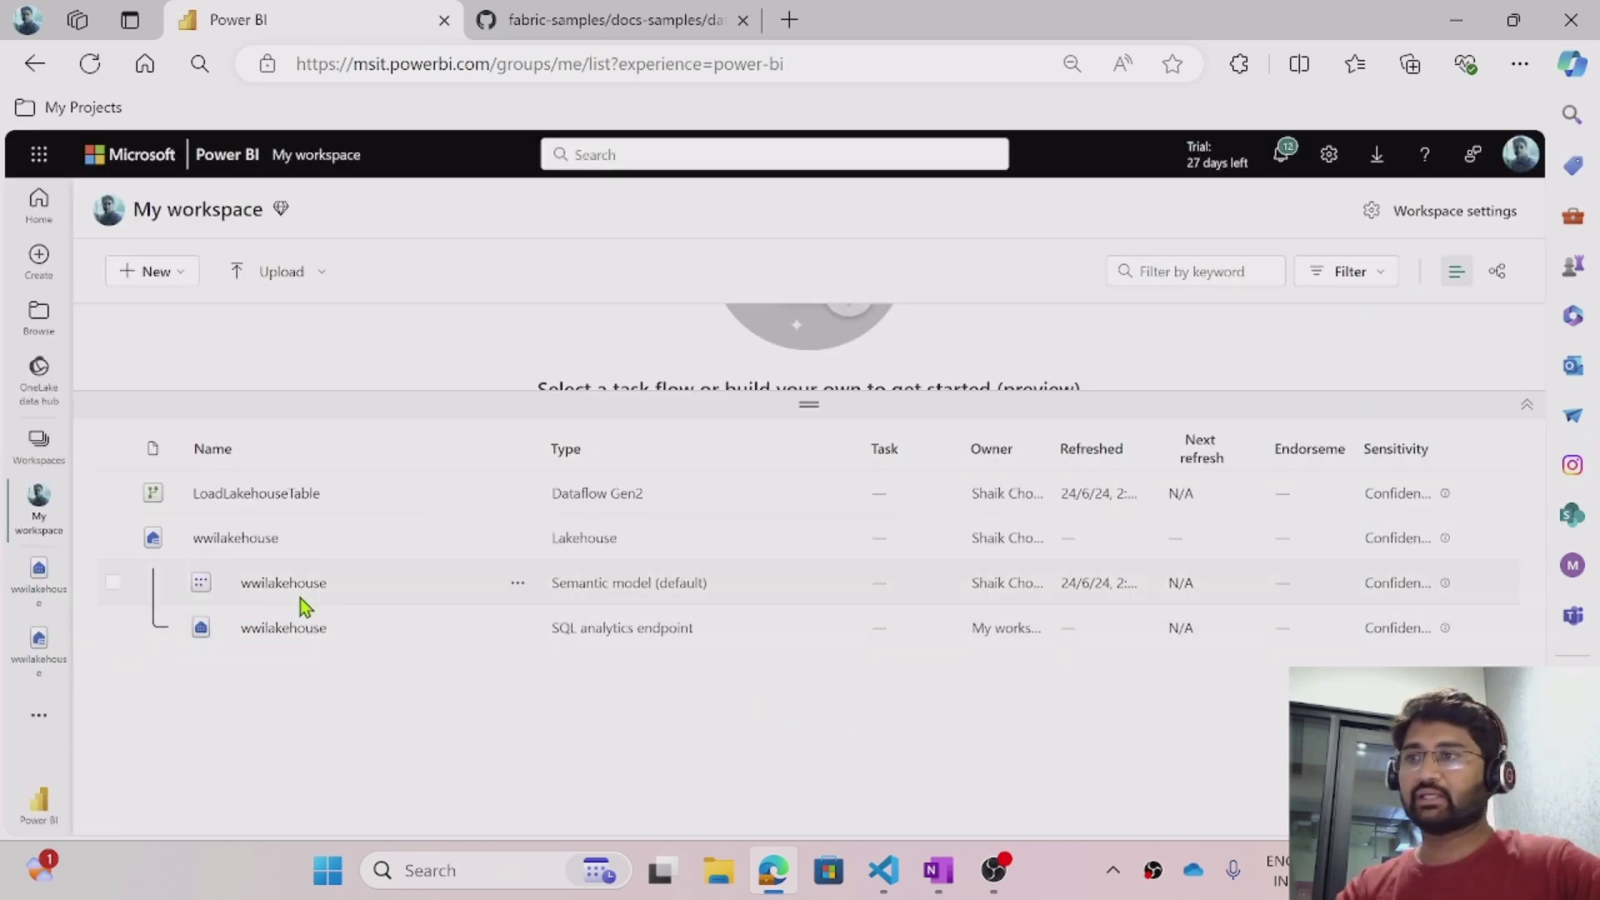
left_click(283, 583)
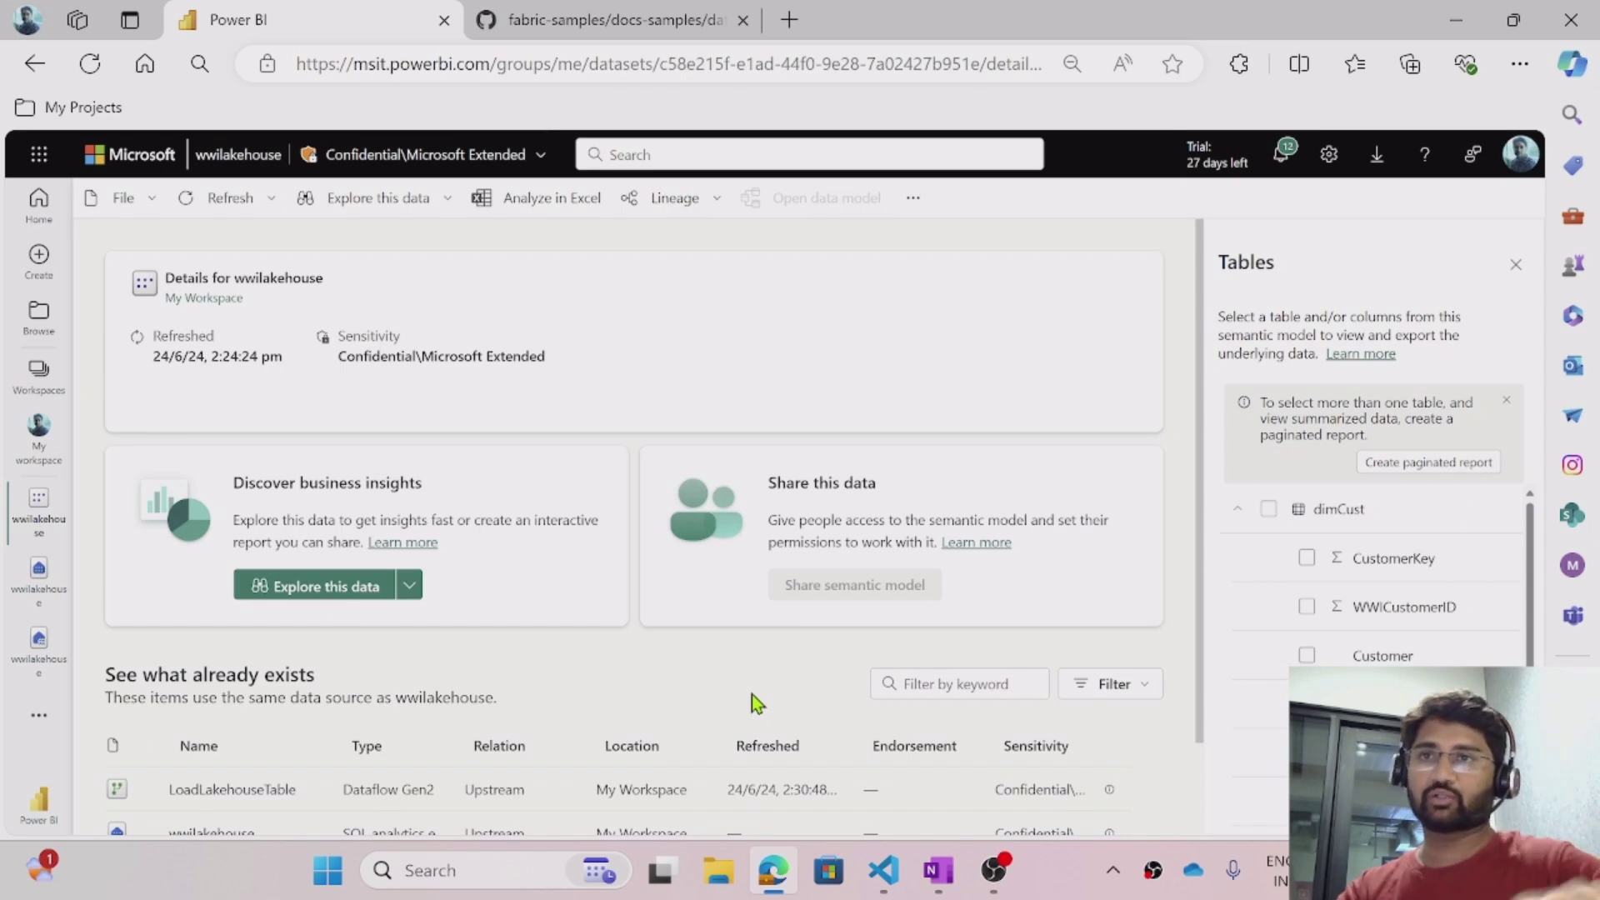
- Review the semantic model's dimCust table and related items, and auto-create a report from the model
left_click(1238, 509)
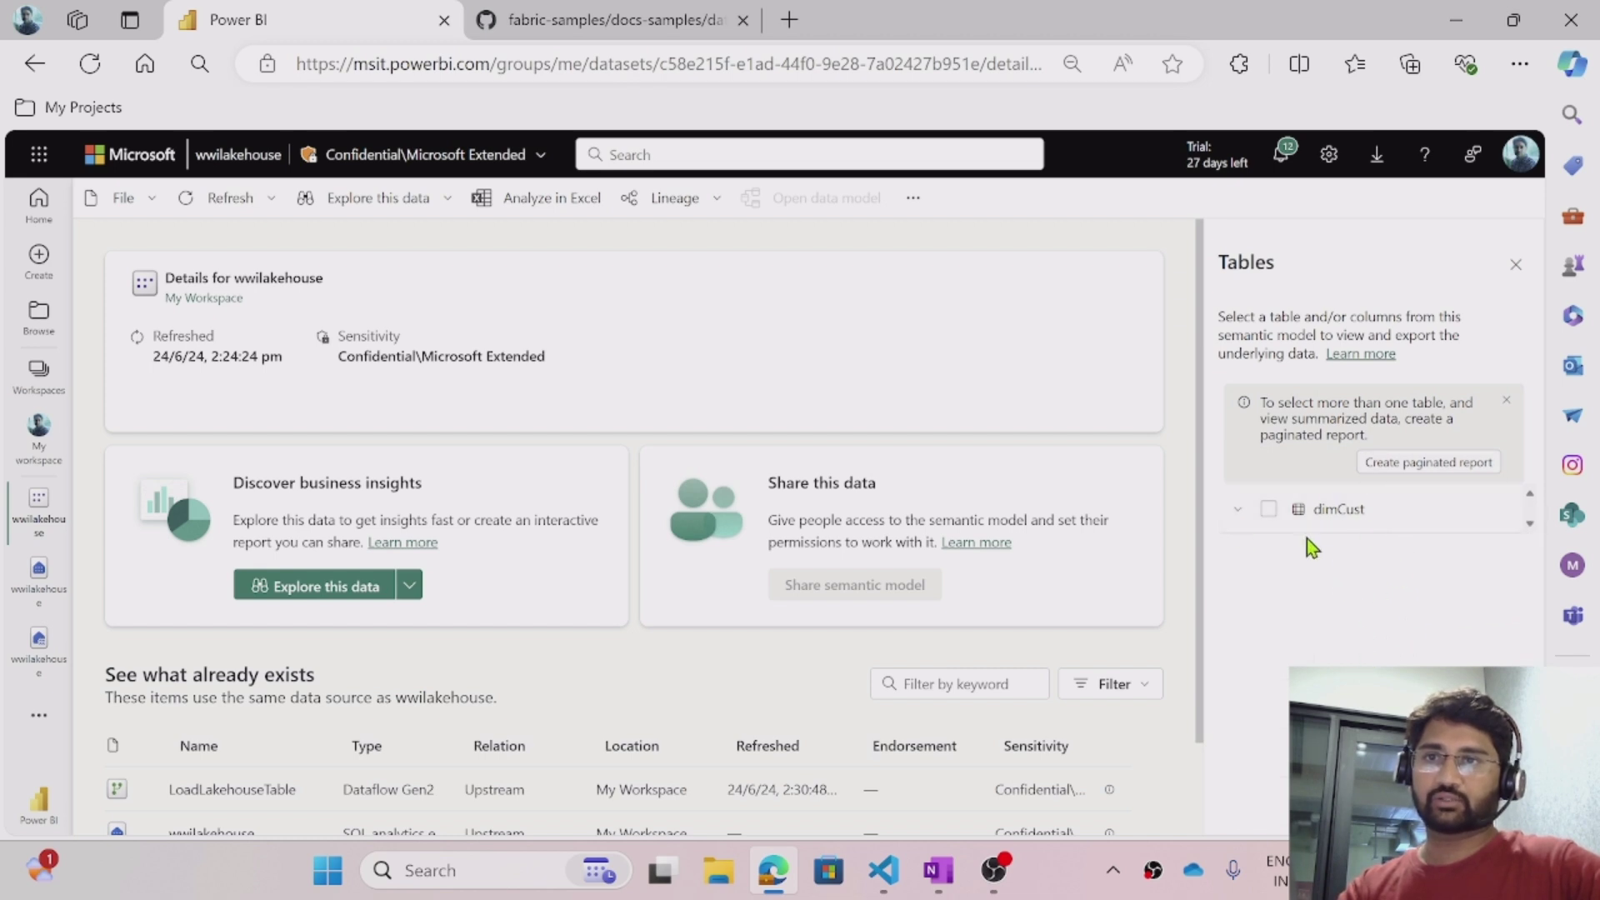
left_click(1243, 513)
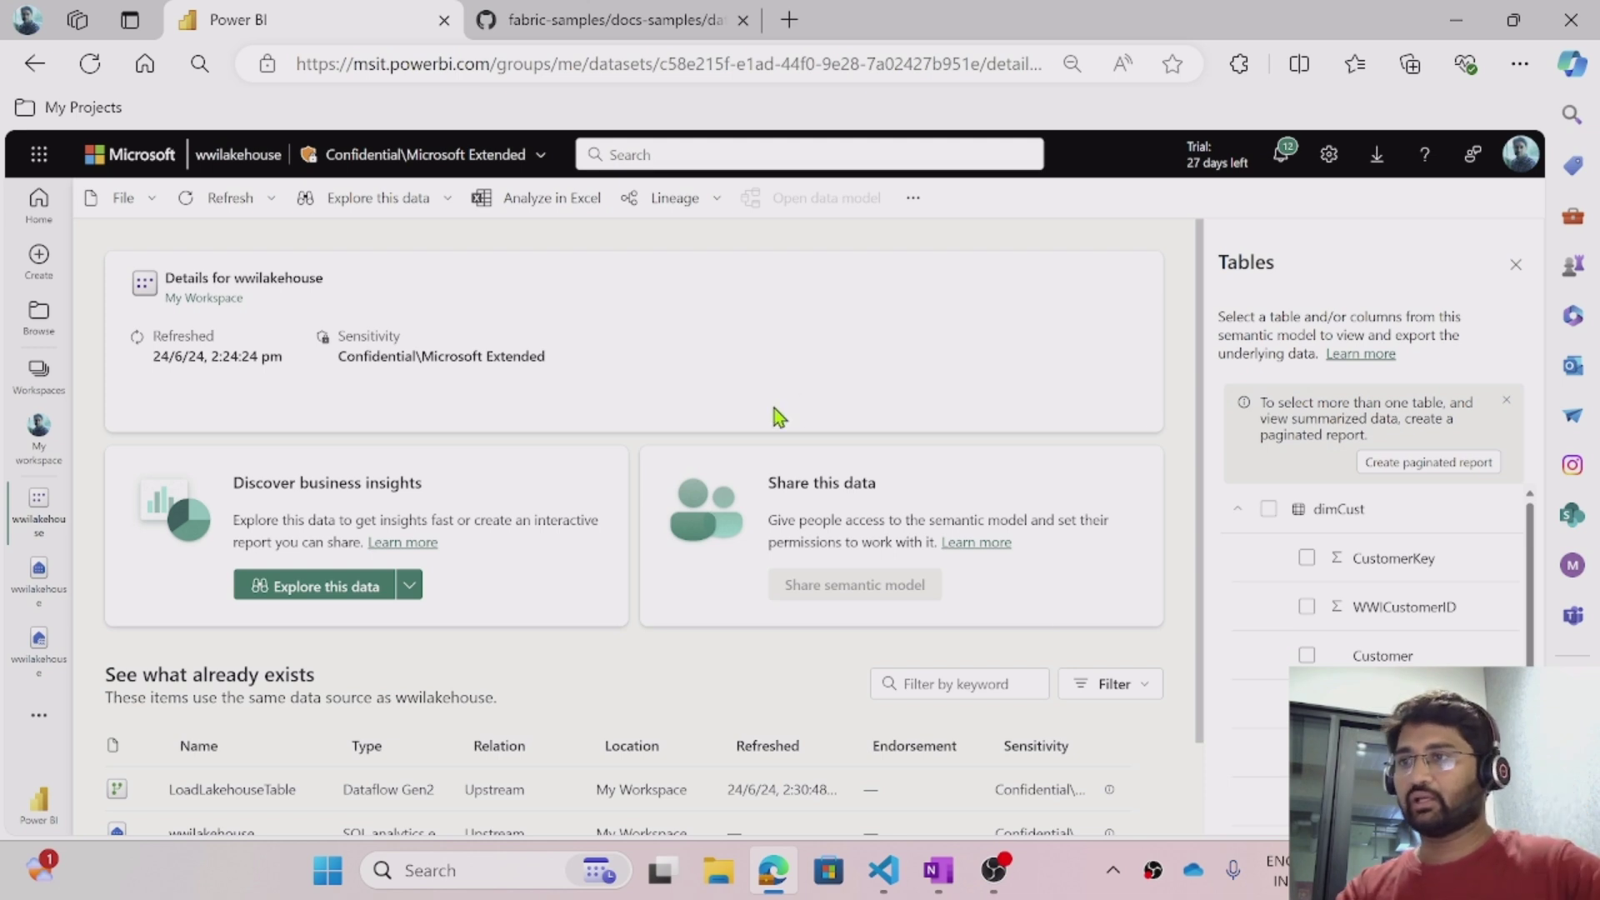
scroll(462, 550, "down", 2)
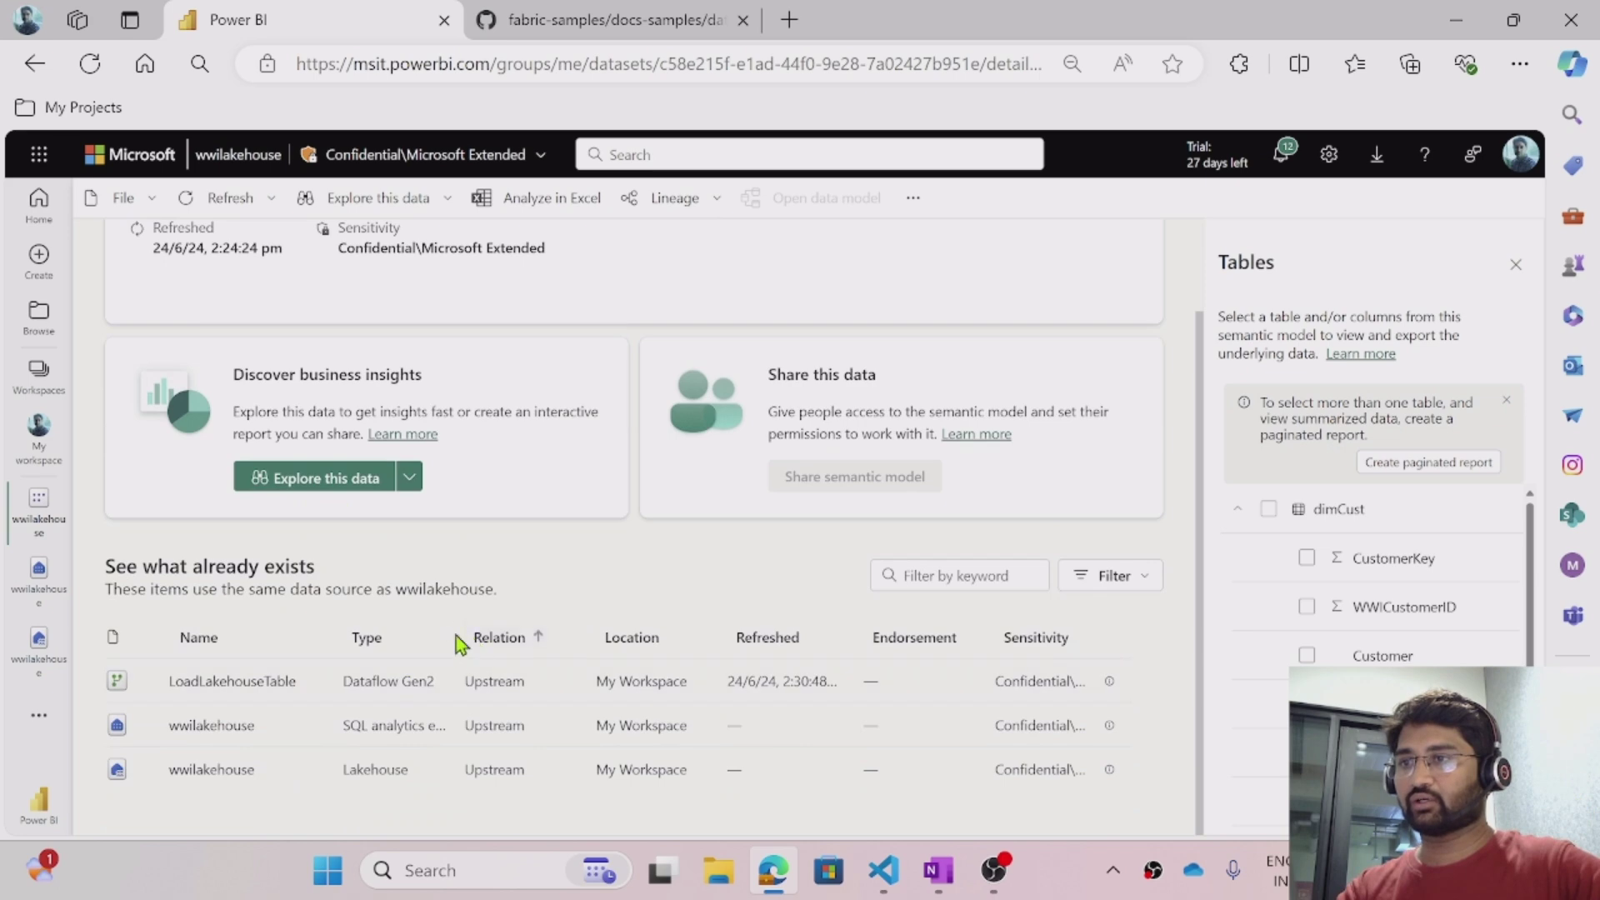
left_click_drag(455, 644, 593, 643)
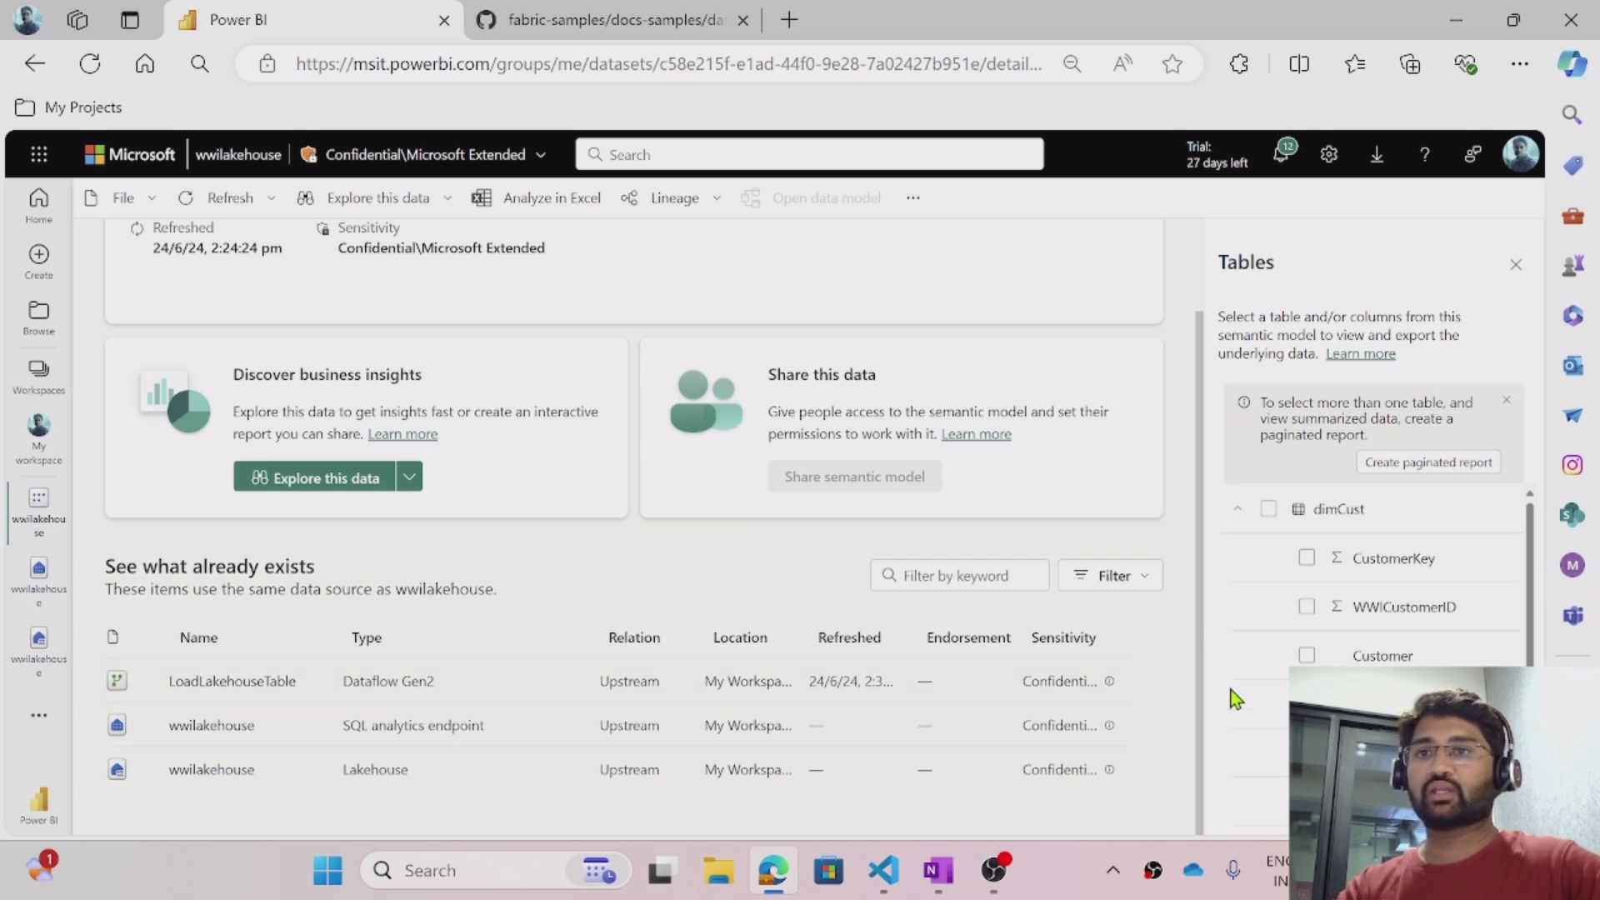
left_click(409, 478)
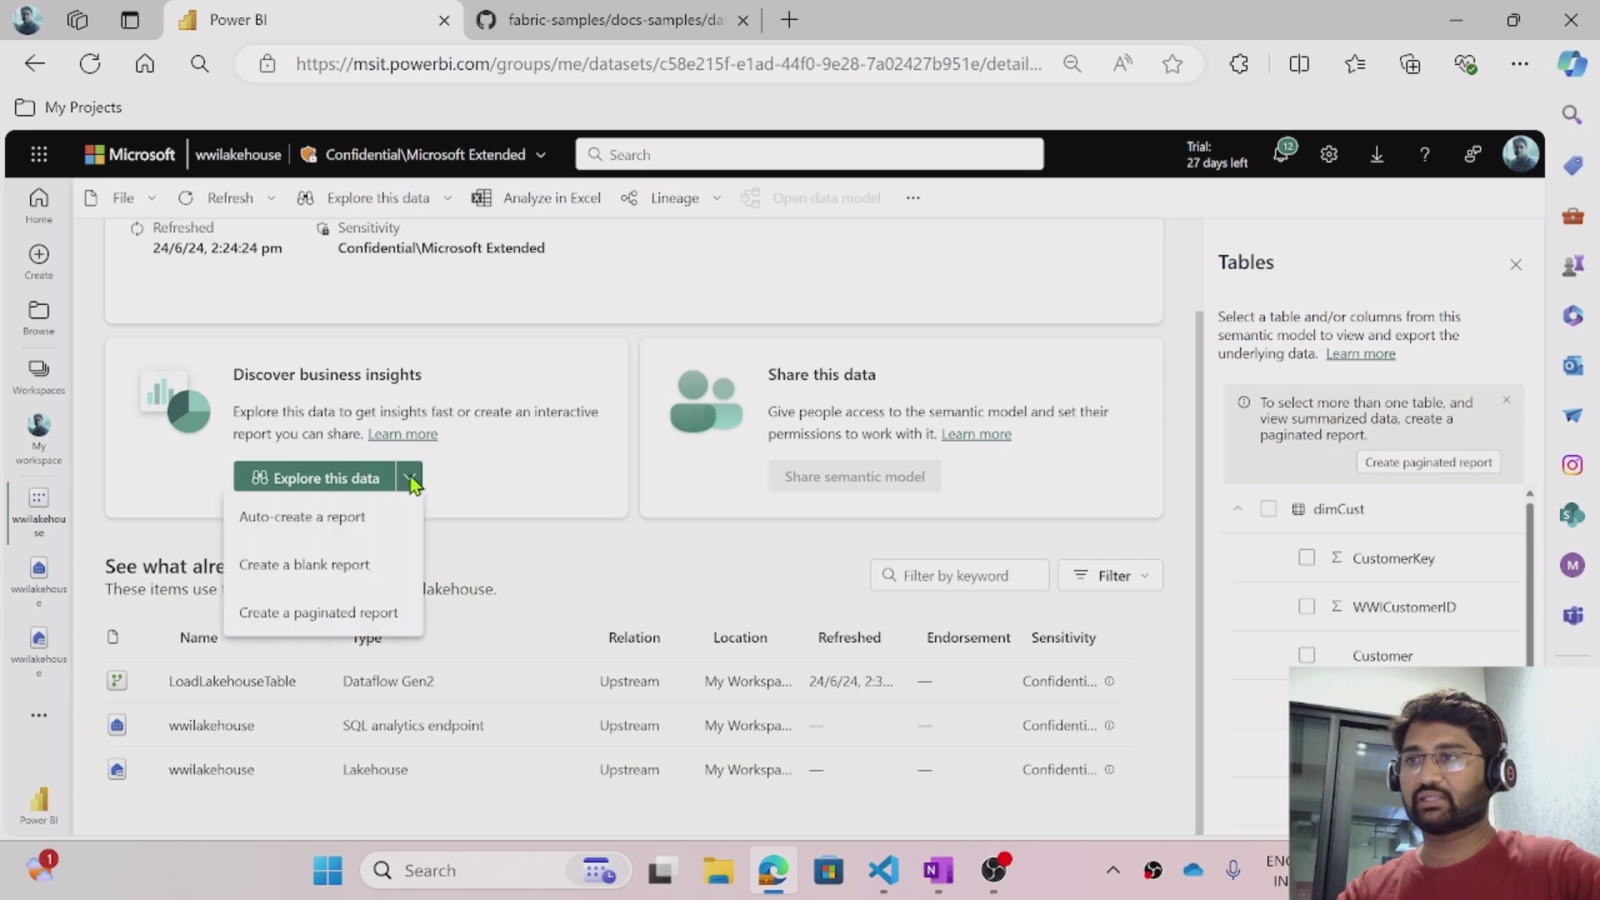
left_click(369, 522)
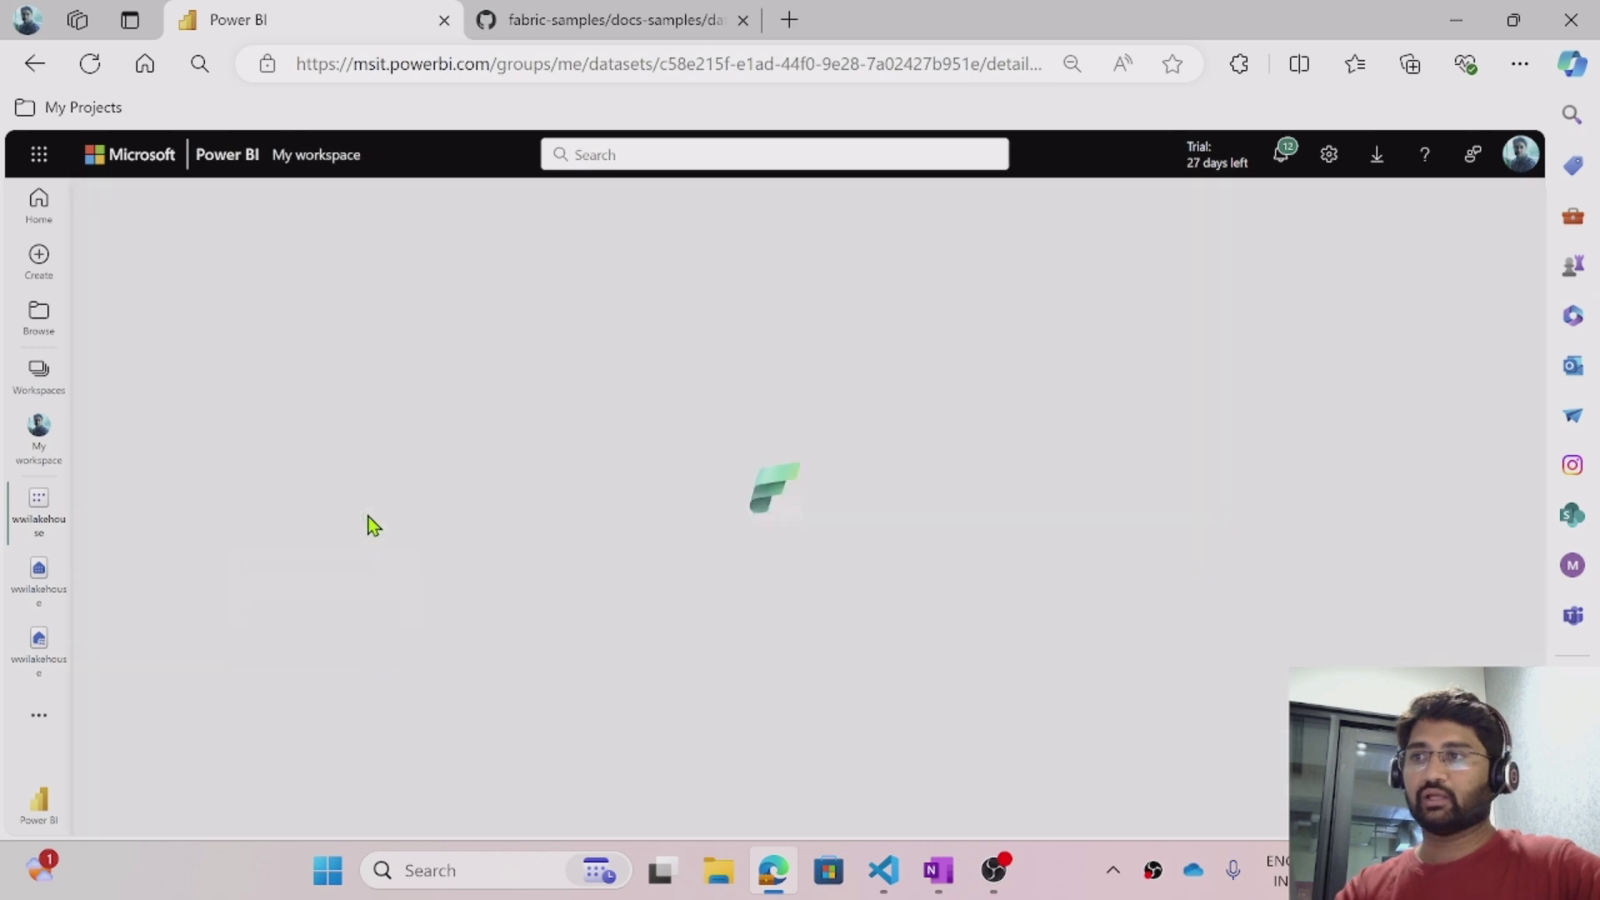